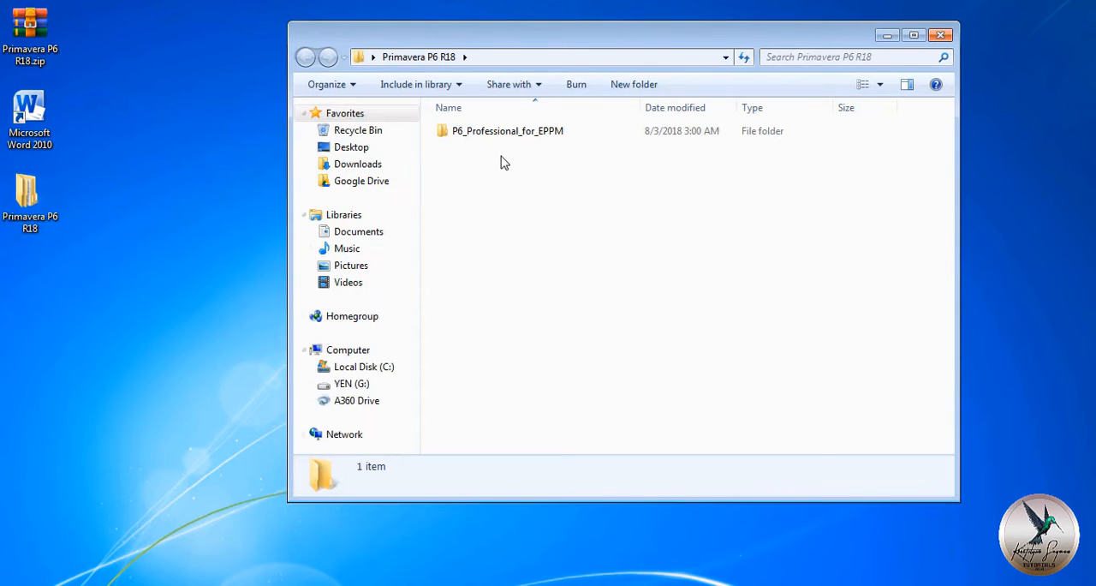
Run setup.exe from the P6_Professional_for_EPPM folder, install with the Typical option and continue to Run Database Configuration.
double_click(518, 132)
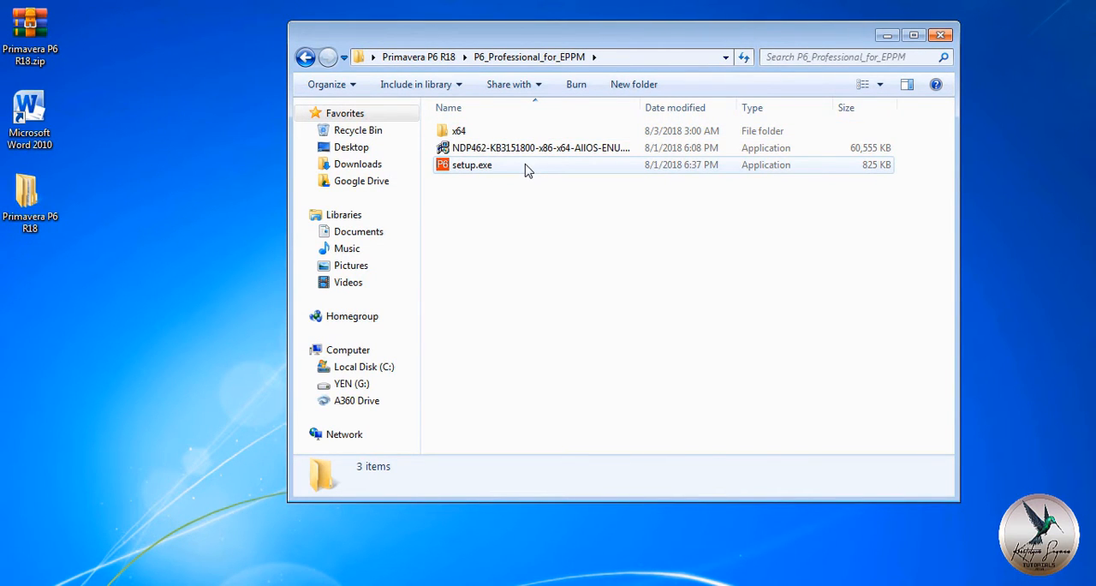
double_click(526, 168)
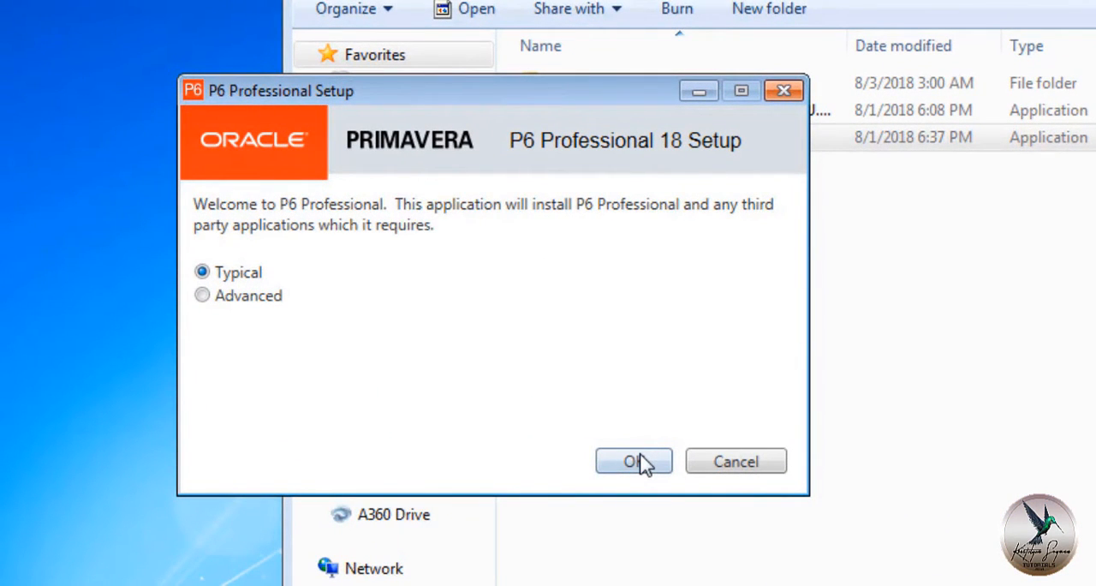
left_click(634, 462)
left_click(643, 461)
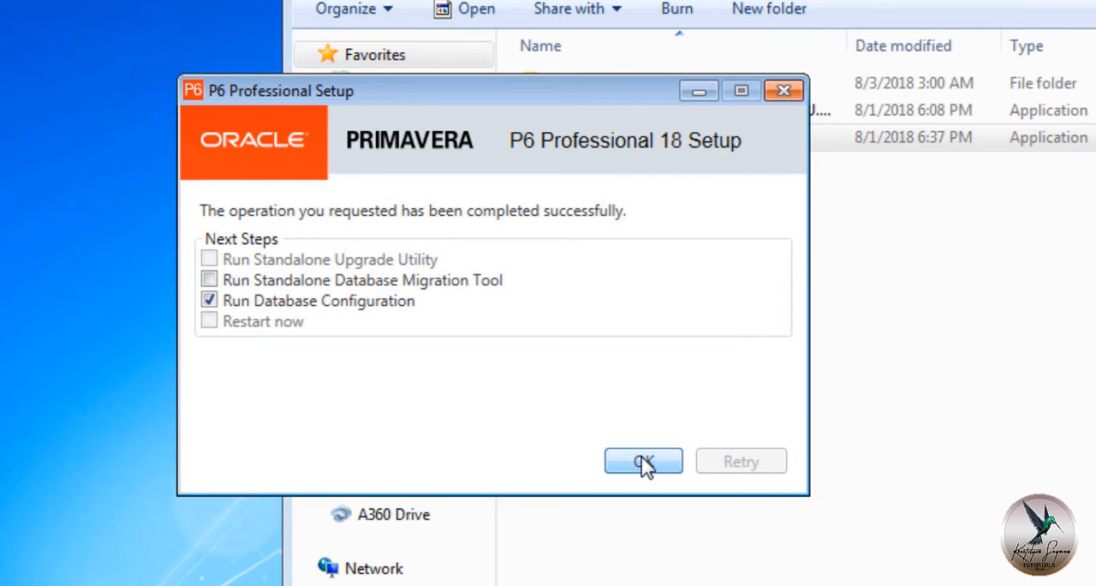
left_click(644, 462)
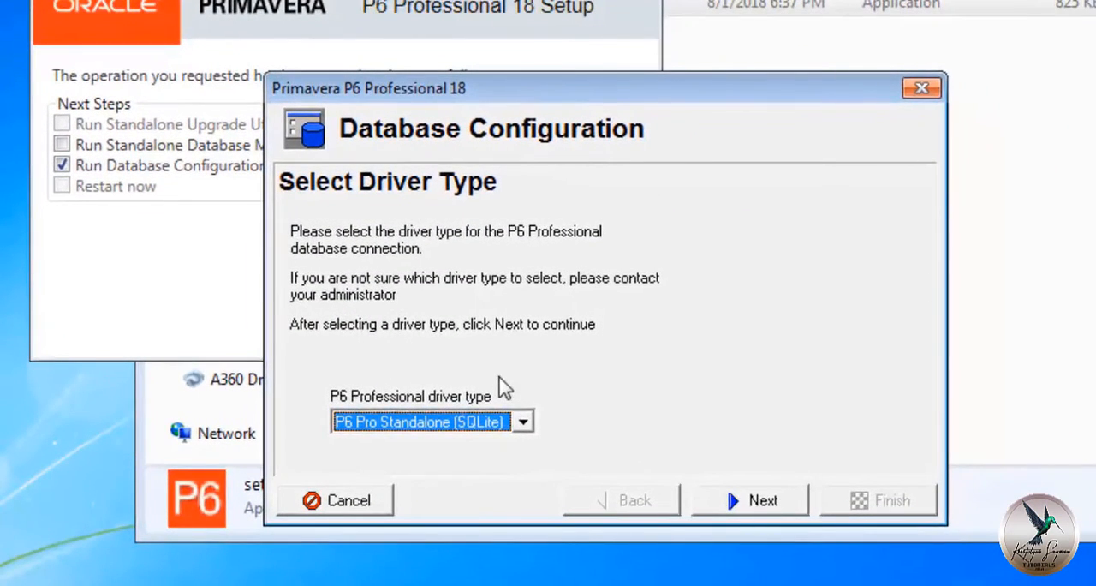
Choose the P6 Pro Standalone (SQLite) driver type and add a new standalone database and connection.
left_click(523, 421)
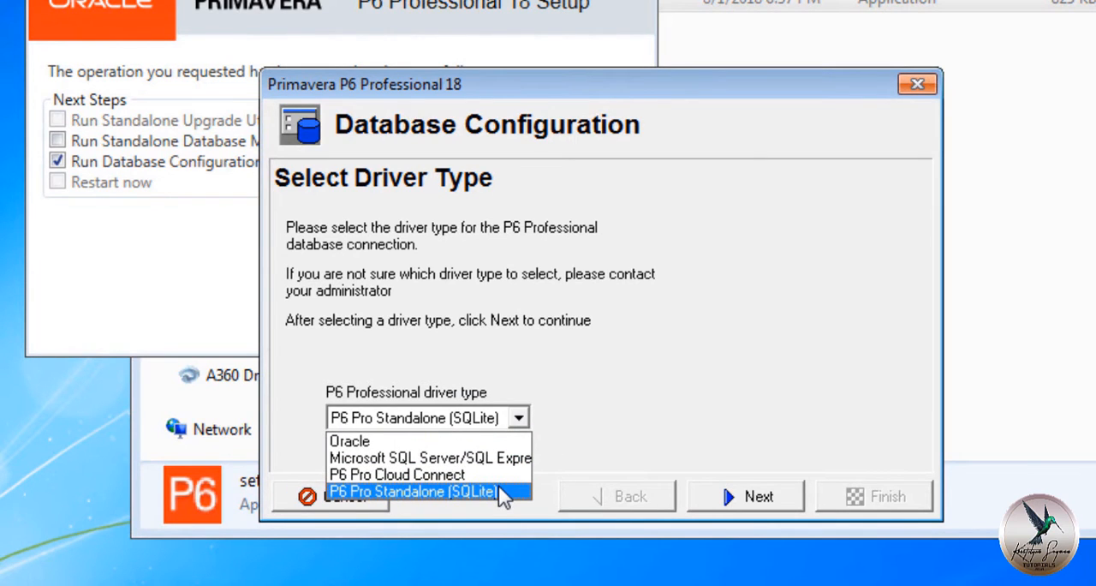
left_click(504, 494)
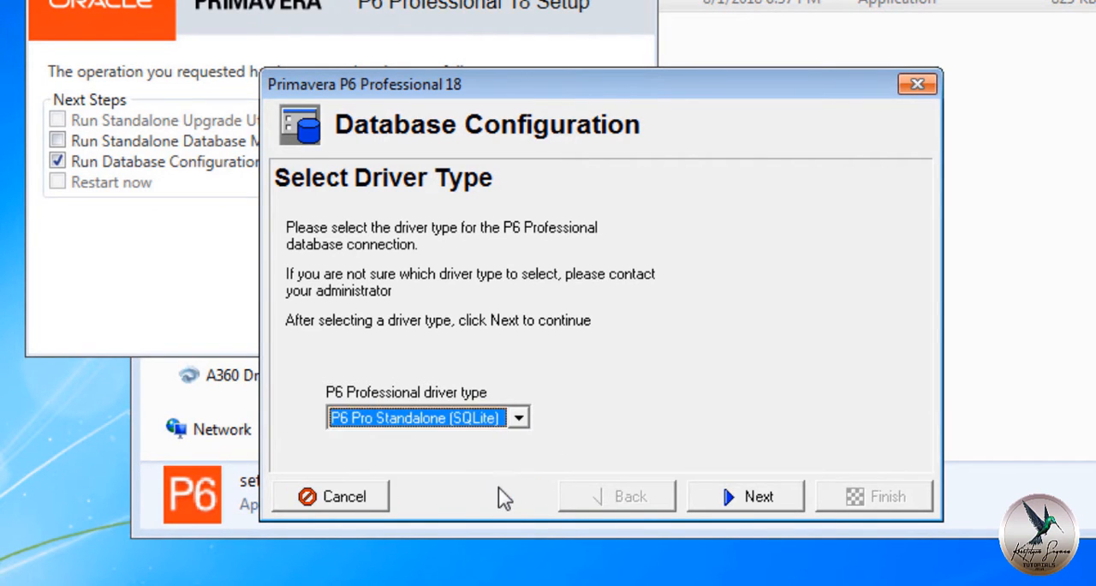
left_click(742, 497)
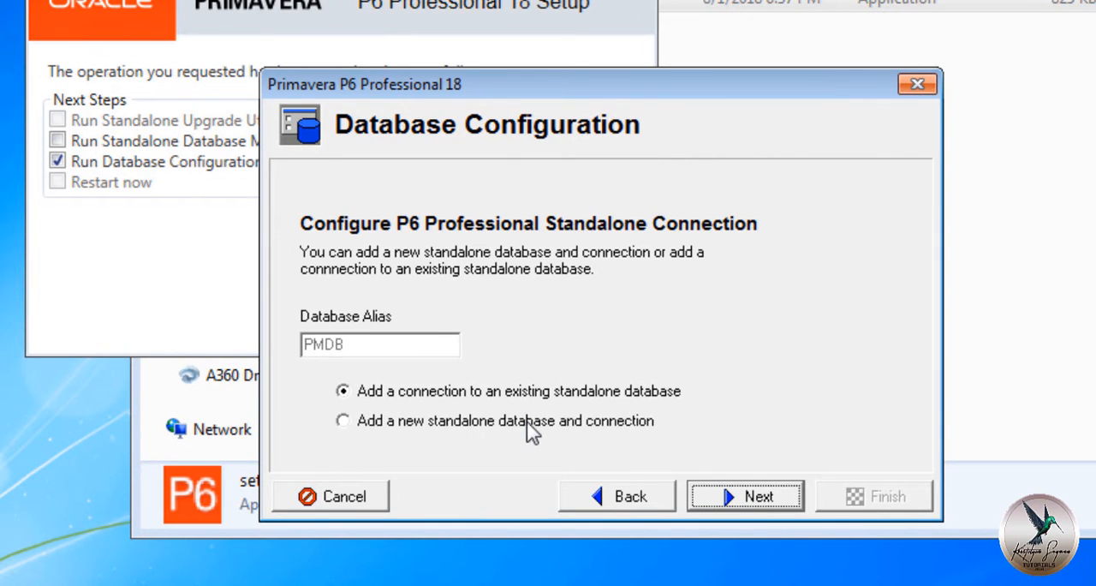
left_click(527, 421)
left_click(710, 499)
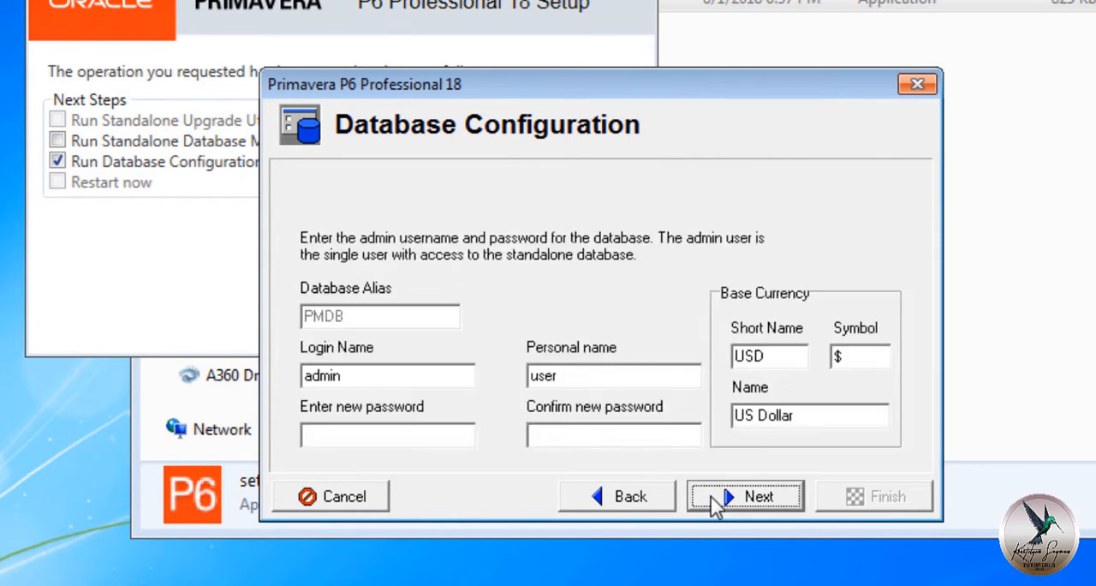
Enter and confirm the new admin password for the database and set the base currency's short name to PHP.
left_click(459, 434)
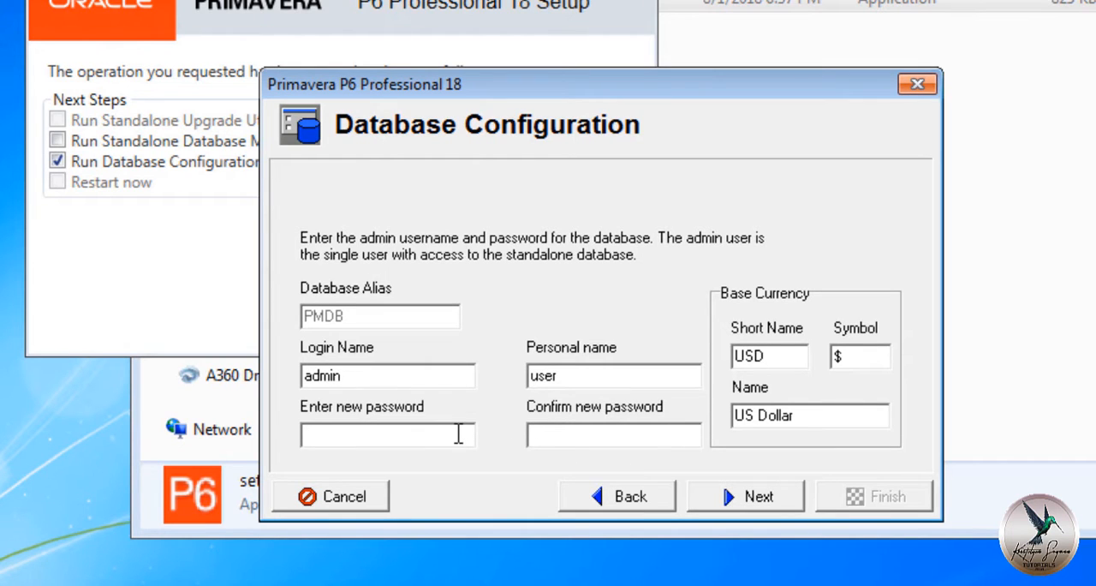
type("**********")
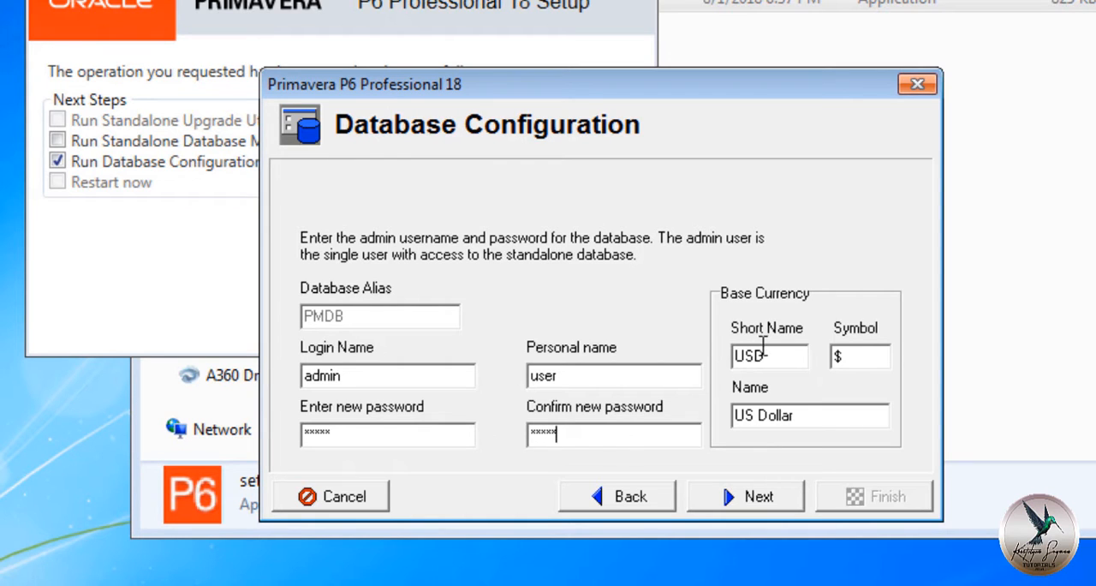
left_click_drag(771, 355, 728, 364)
type("PHP")
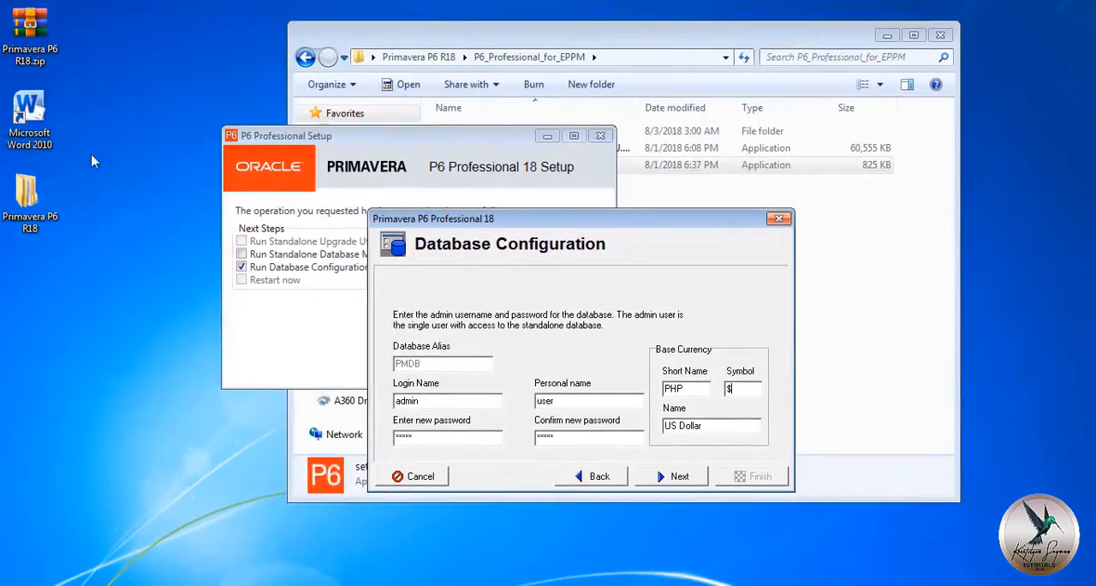
Switch to Microsoft Word, convert the character code 20b1 into the peso sign ₱ and copy it.
double_click(7, 90)
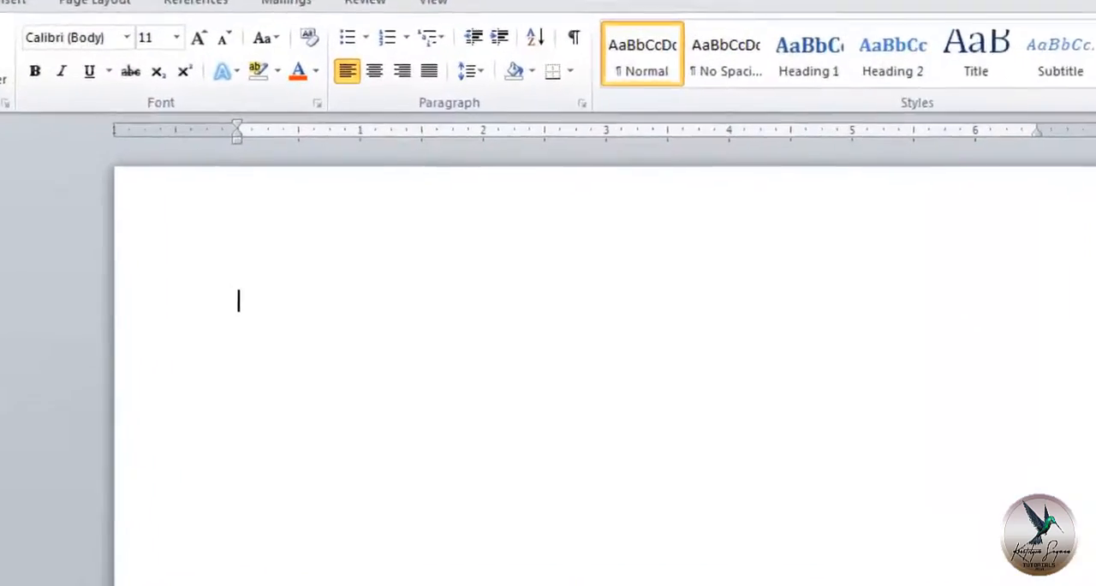
type("2")
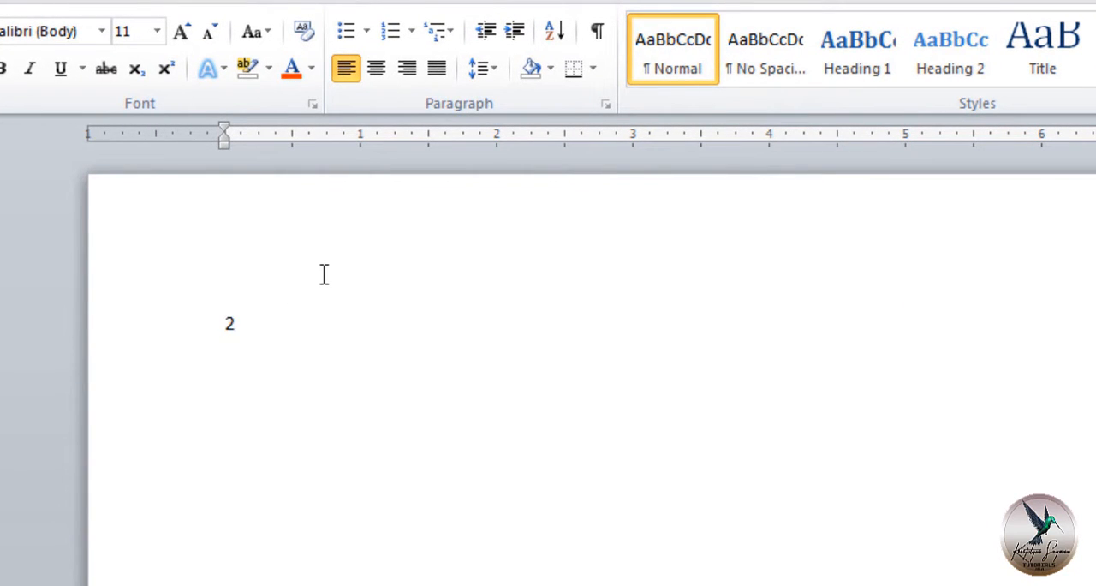
type("0b1")
key("alt+x")
left_click_drag(239, 323, 220, 321)
right_click(240, 335)
left_click(282, 371)
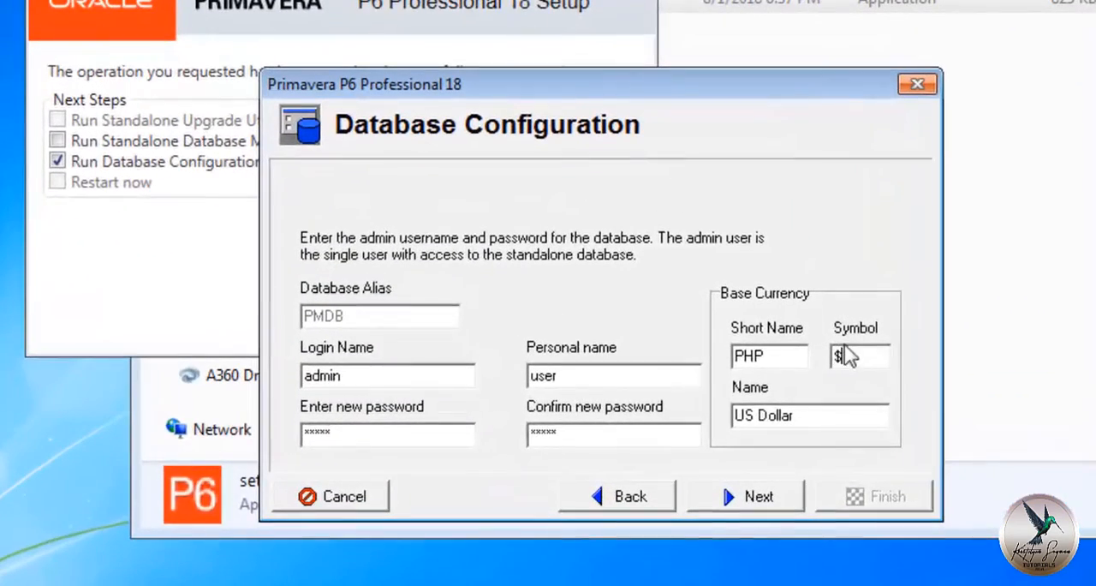
Back in Database Configuration, replace the base currency symbol with the copied ₱ and set its name to Philippine Peso.
double_click(742, 438)
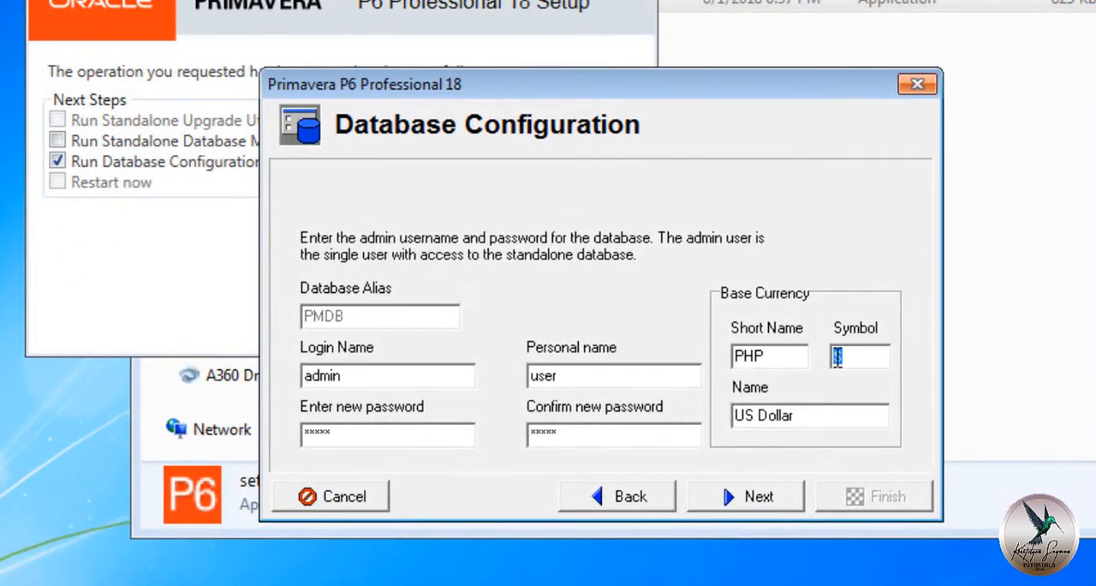
right_click(837, 358)
left_click(876, 118)
left_click_drag(810, 407, 660, 411)
type("Phi")
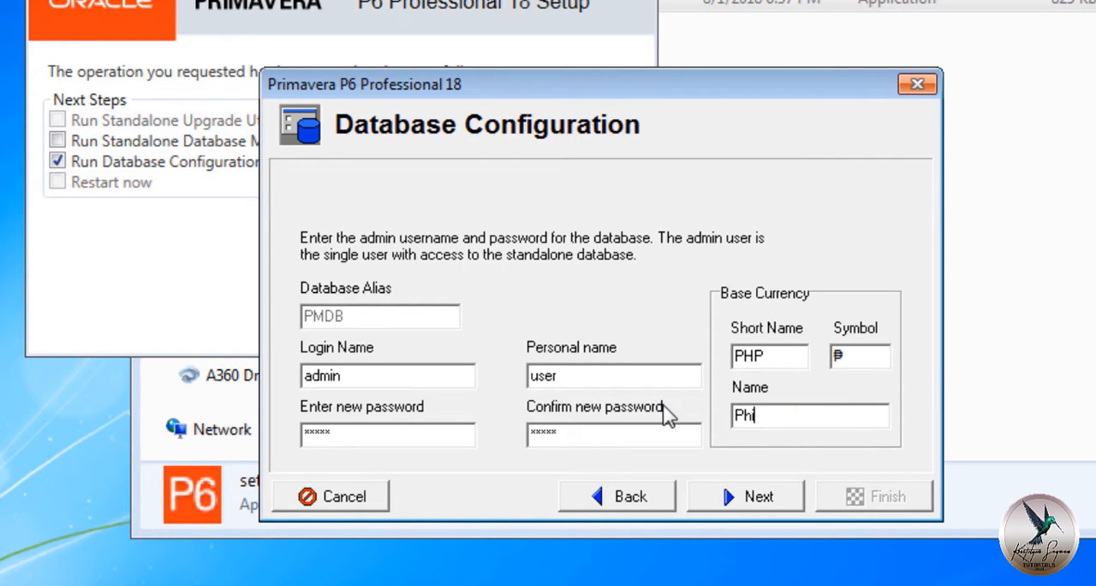
type("lippine Peso")
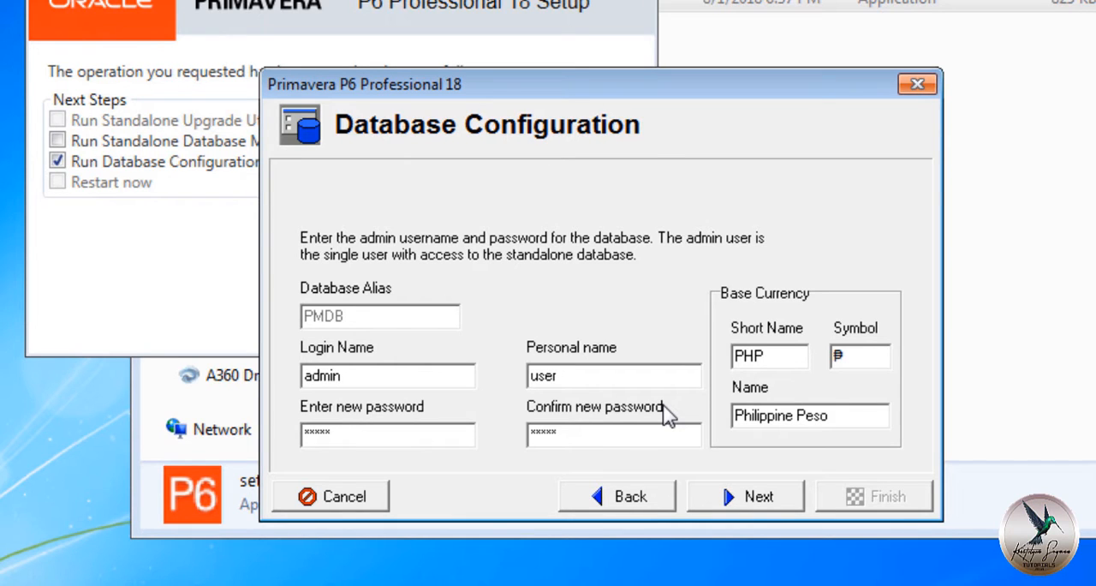
Create the database as C:\Users\user\Documents\PPMDBSQLite.db with Load Sample Data enabled and finish the configuration and setup.
left_click(724, 499)
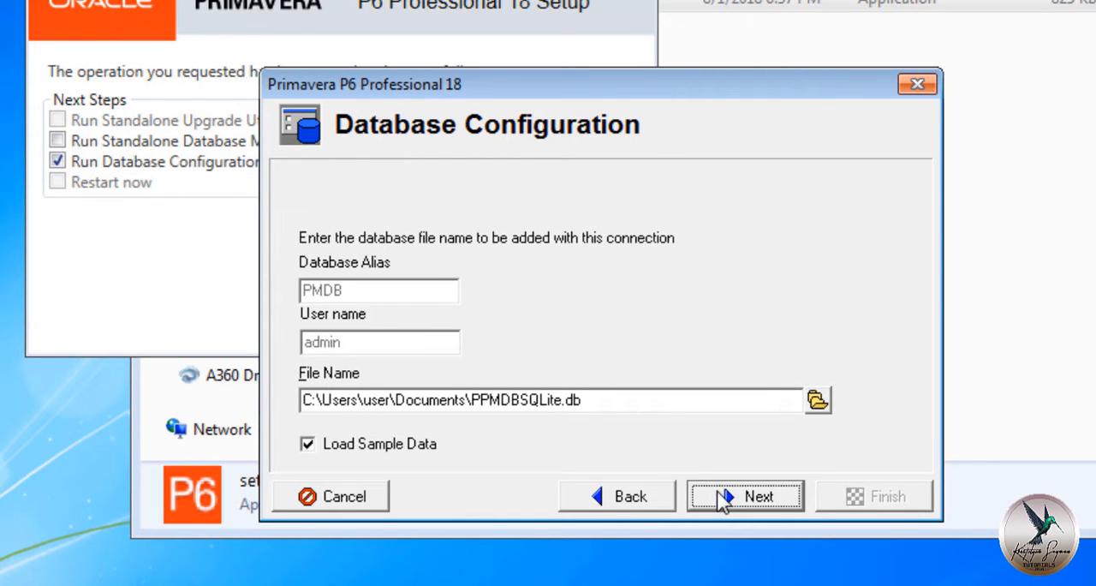
left_click(724, 498)
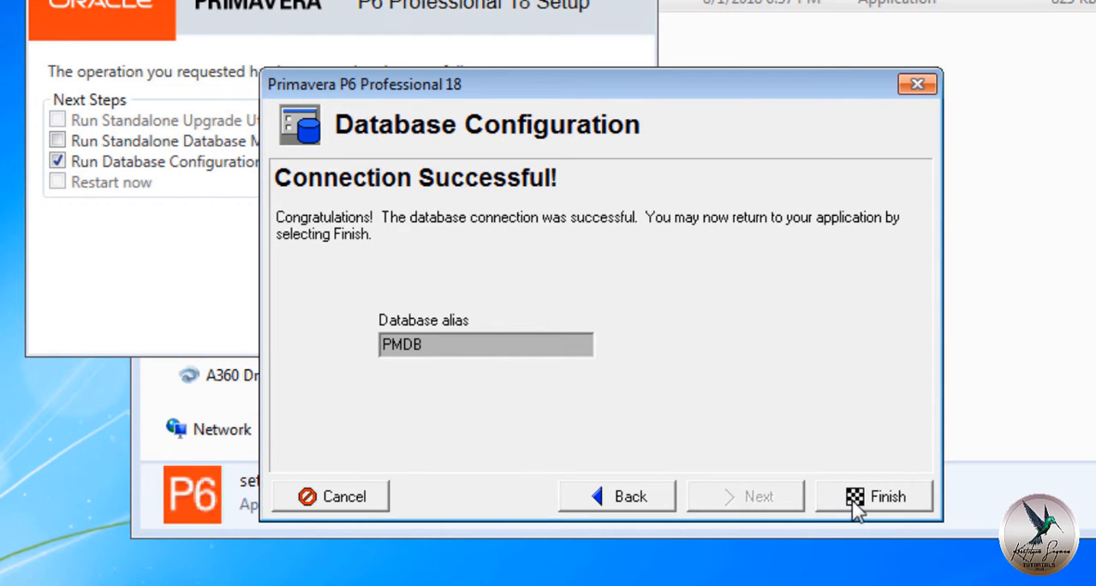
left_click(876, 497)
key("Return")
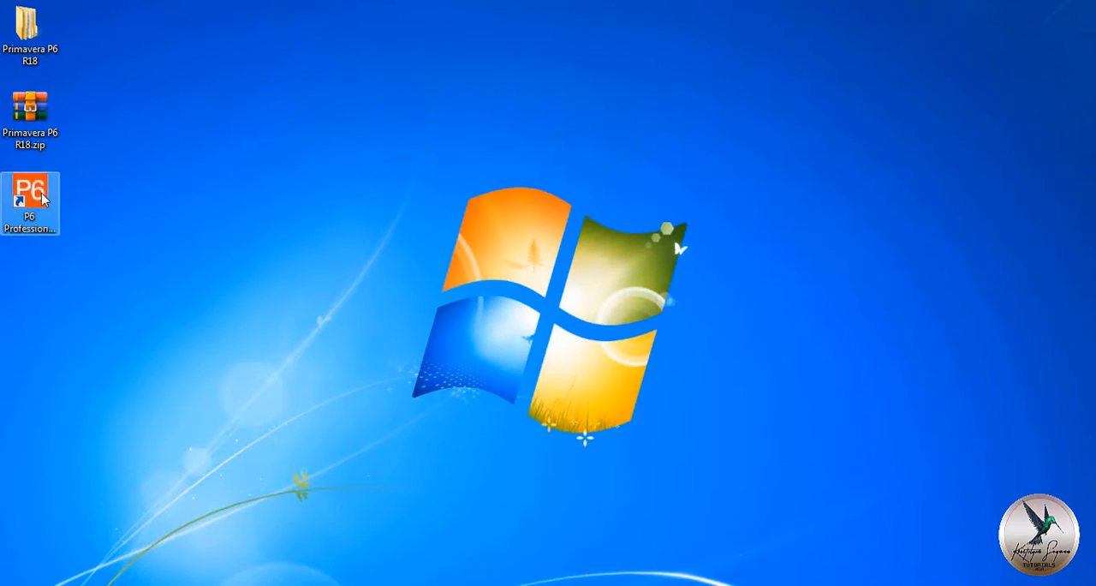
Launch P6 Professional from the desktop and connect to the PMDB database as admin with the account password.
right_click(43, 199)
left_click(80, 173)
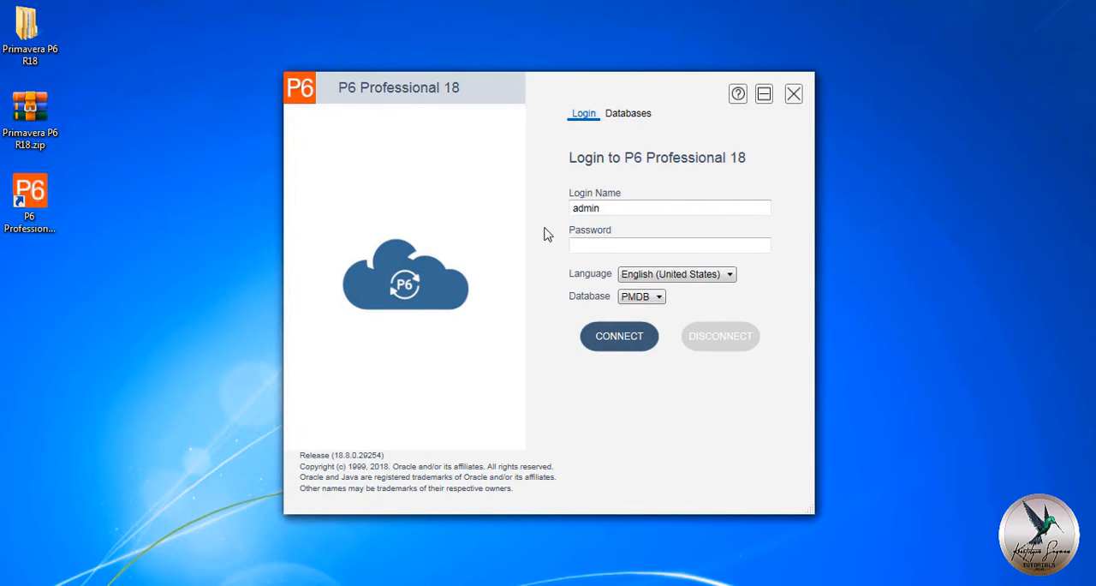
left_click(589, 245)
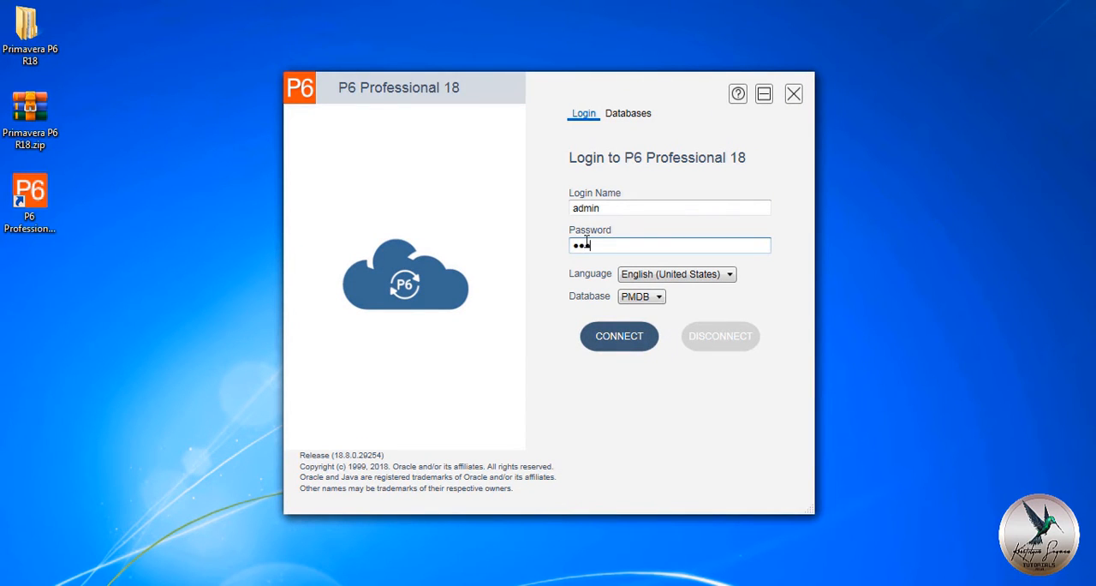
left_click(619, 338)
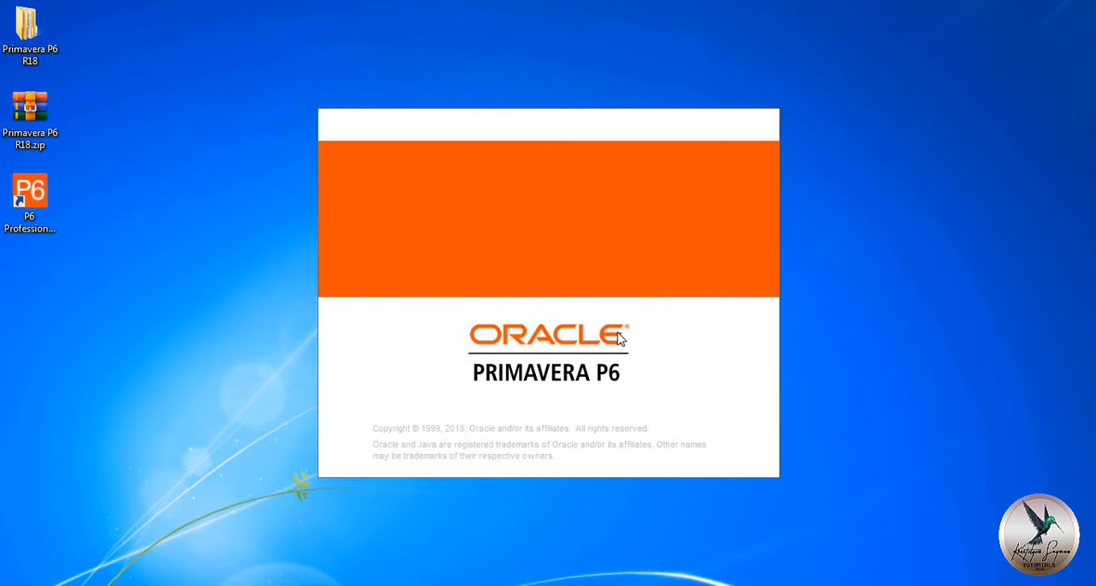
left_click(569, 335)
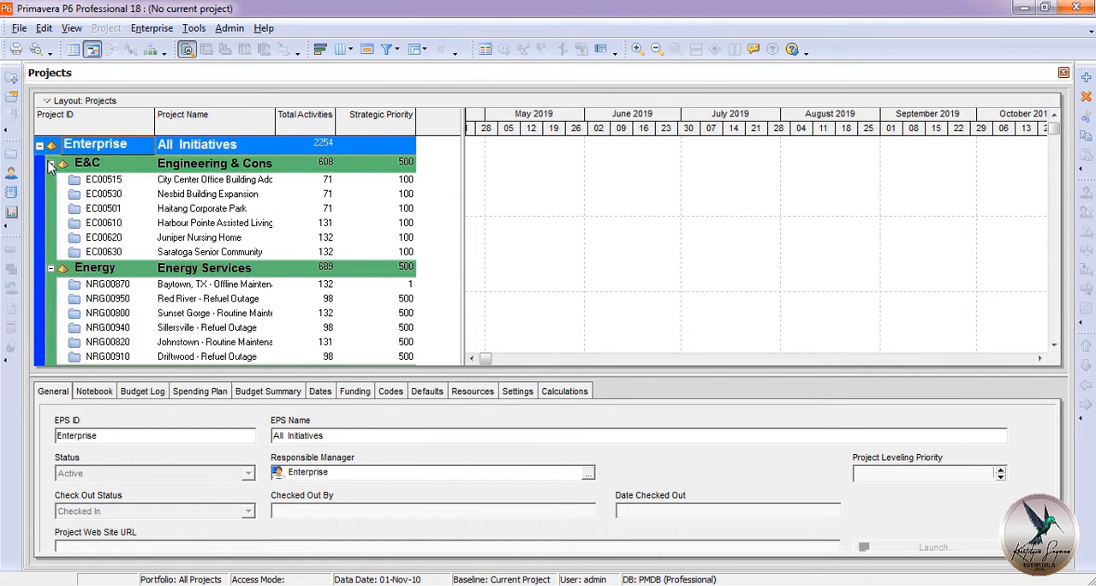
Collapse the E&C (Engineering & Construction) node in the project list and expand it again.
left_click(51, 165)
left_click(51, 164)
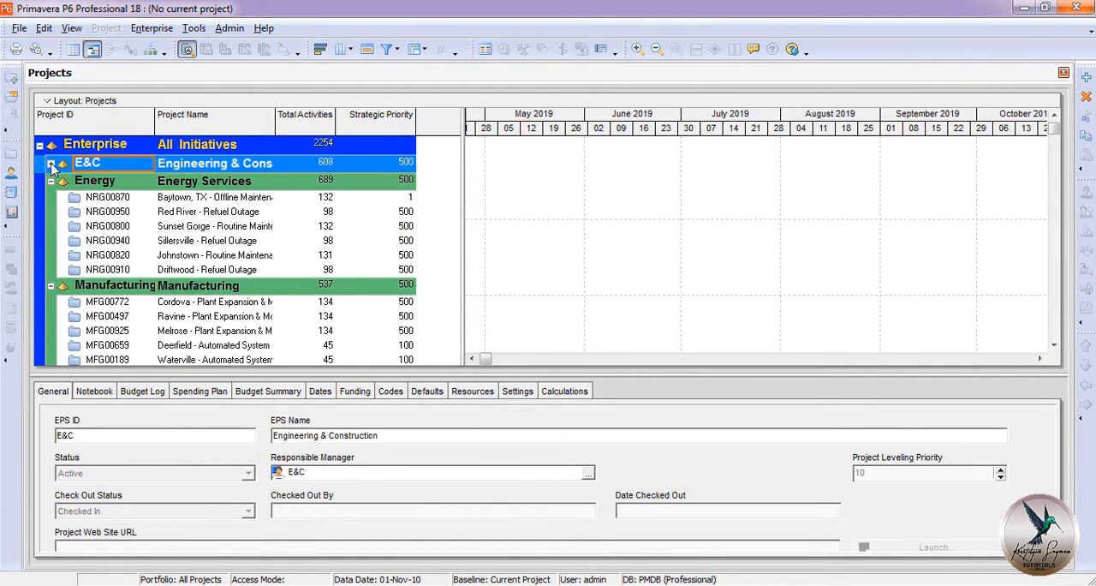
left_click(51, 164)
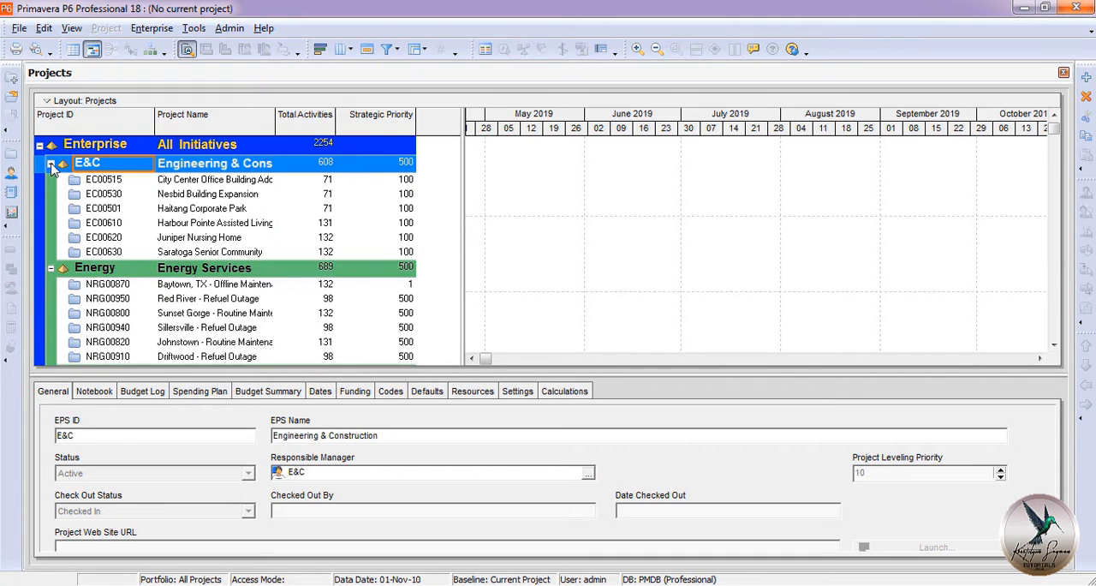
Customize the Projects table columns by adding Actual Duration from the Durations group to the selected options.
right_click(176, 101)
mouse_move(262, 171)
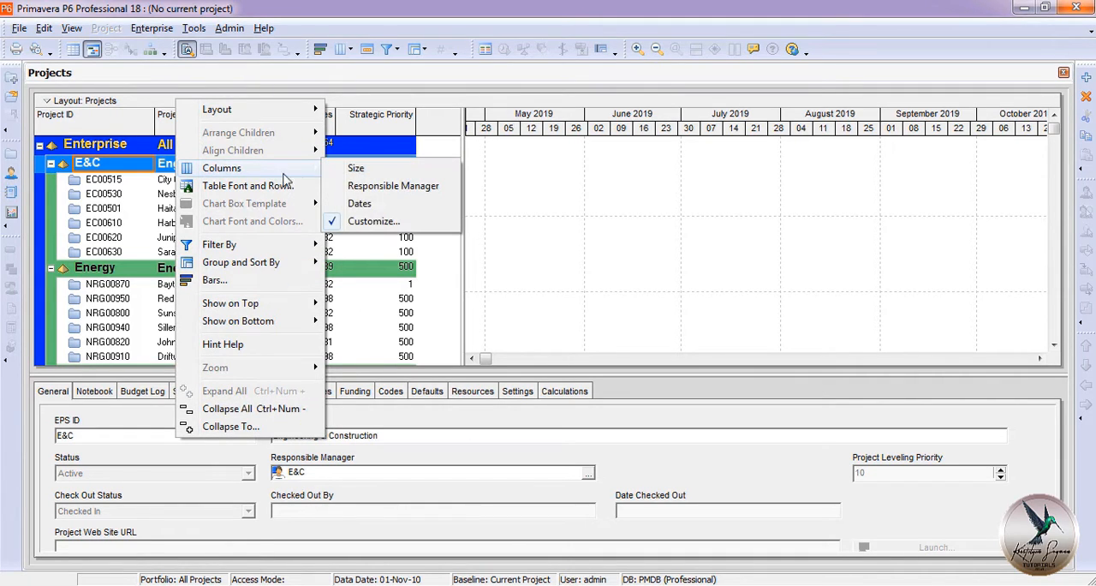
left_click(382, 224)
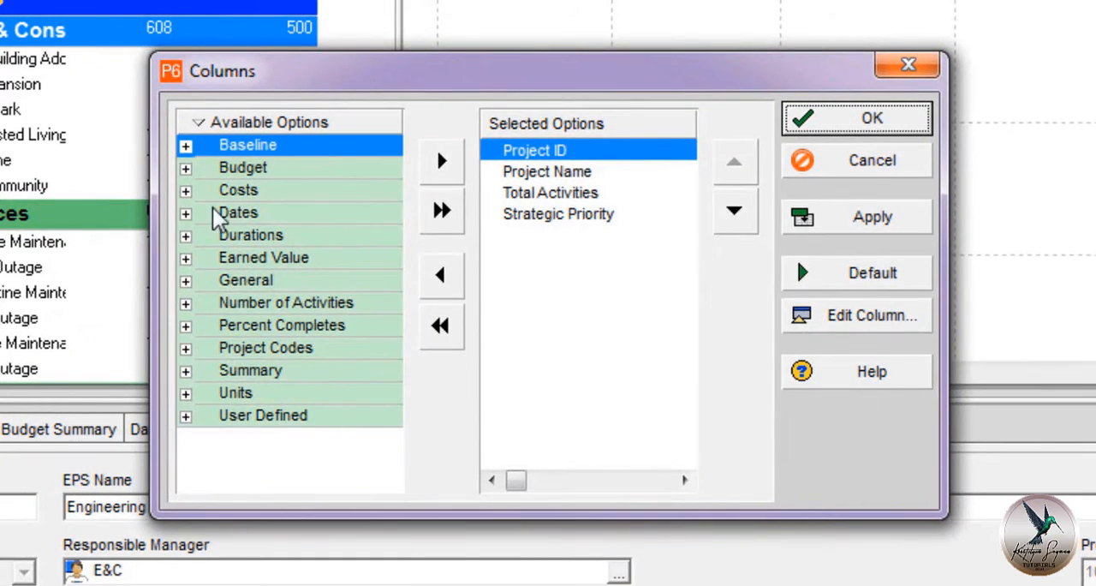
left_click(186, 234)
left_click(324, 264)
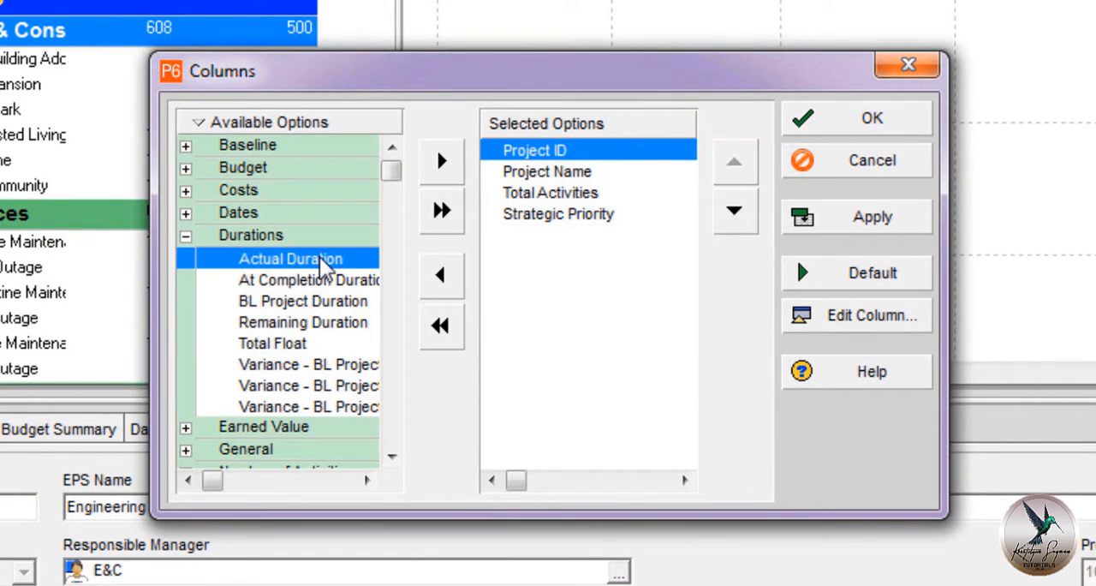
left_click(441, 163)
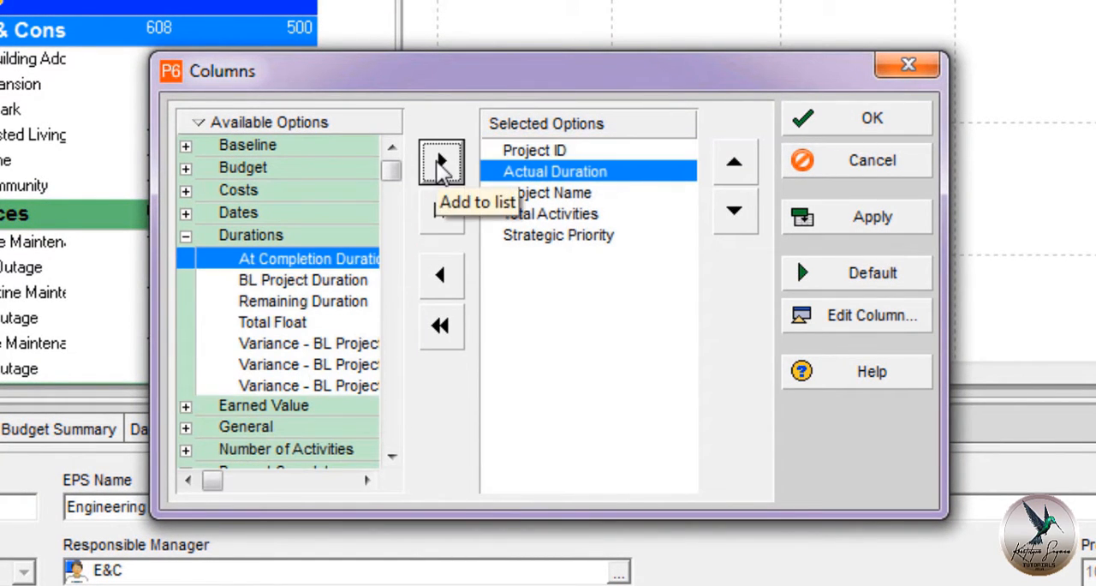
Remove Actual Duration from the selected columns and cancel the column customization.
left_click(443, 282)
left_click_drag(318, 258, 350, 263)
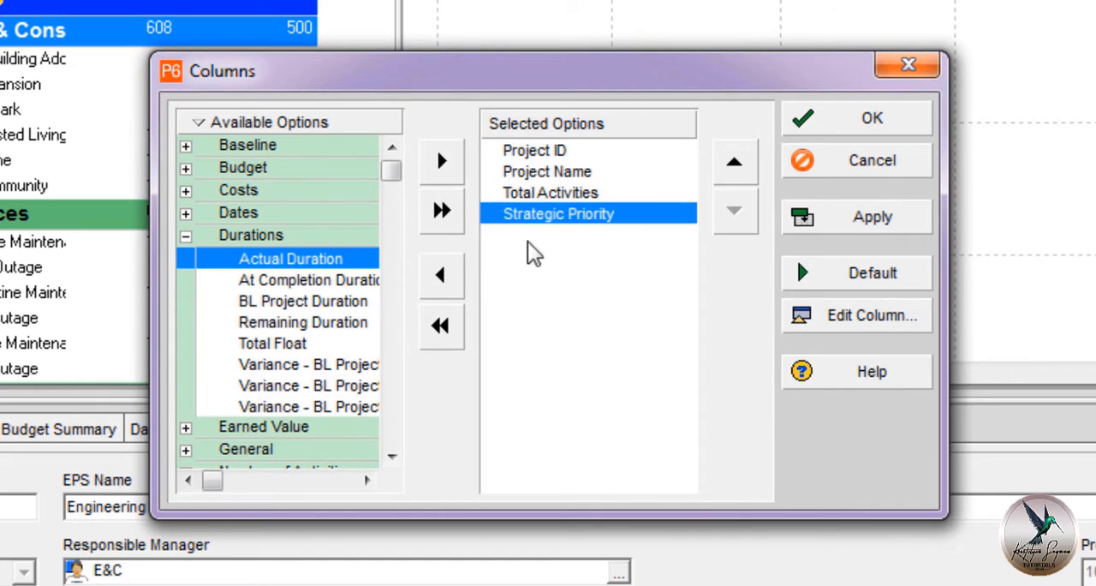
left_click(849, 164)
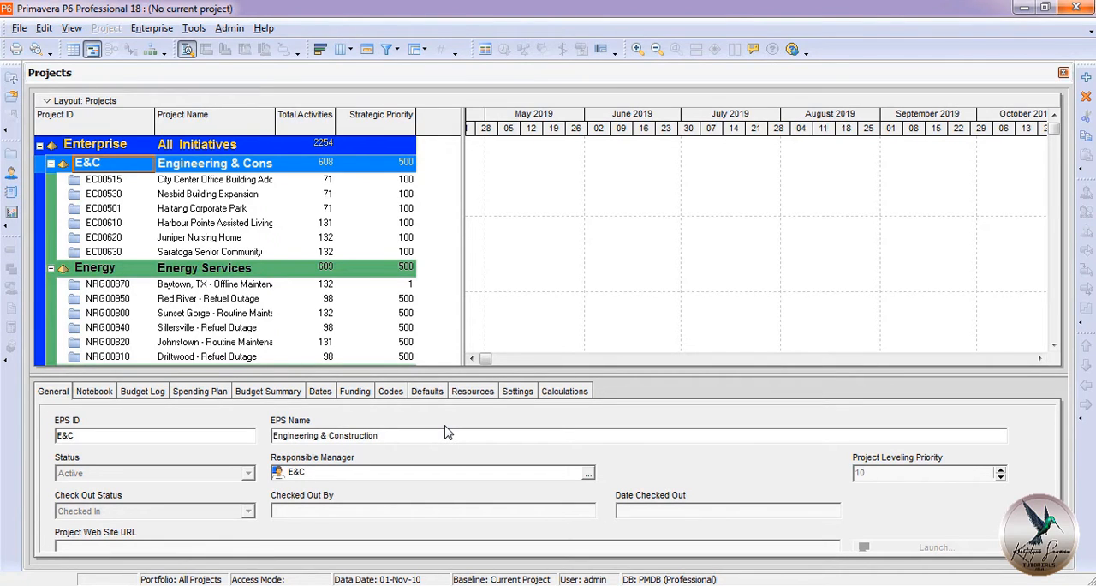
Customize the project detail tabs by moving Budget Log out of the displayed tabs and back in again.
right_click(557, 398)
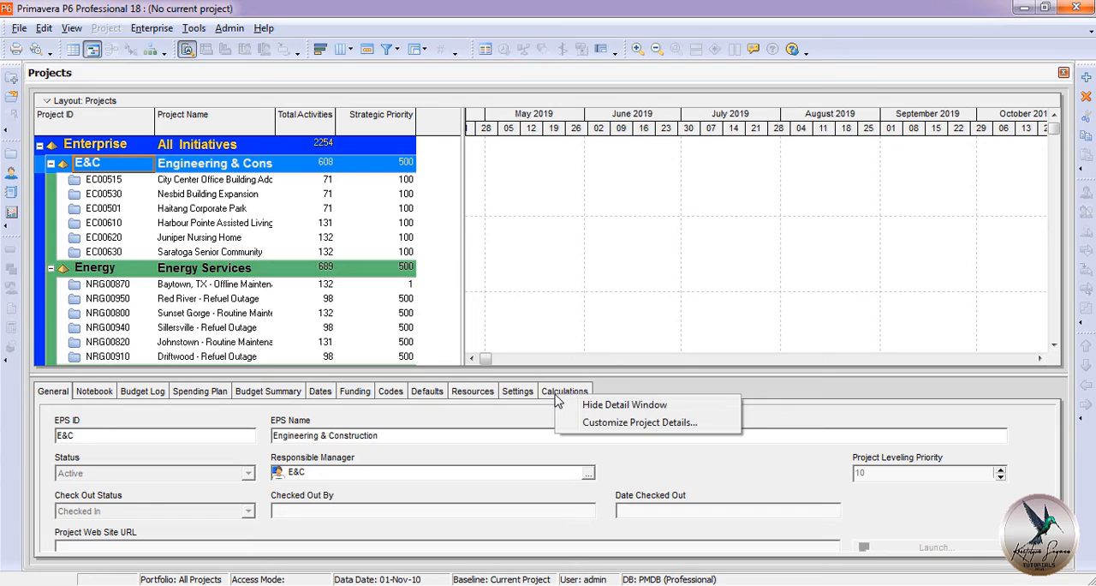
left_click(597, 423)
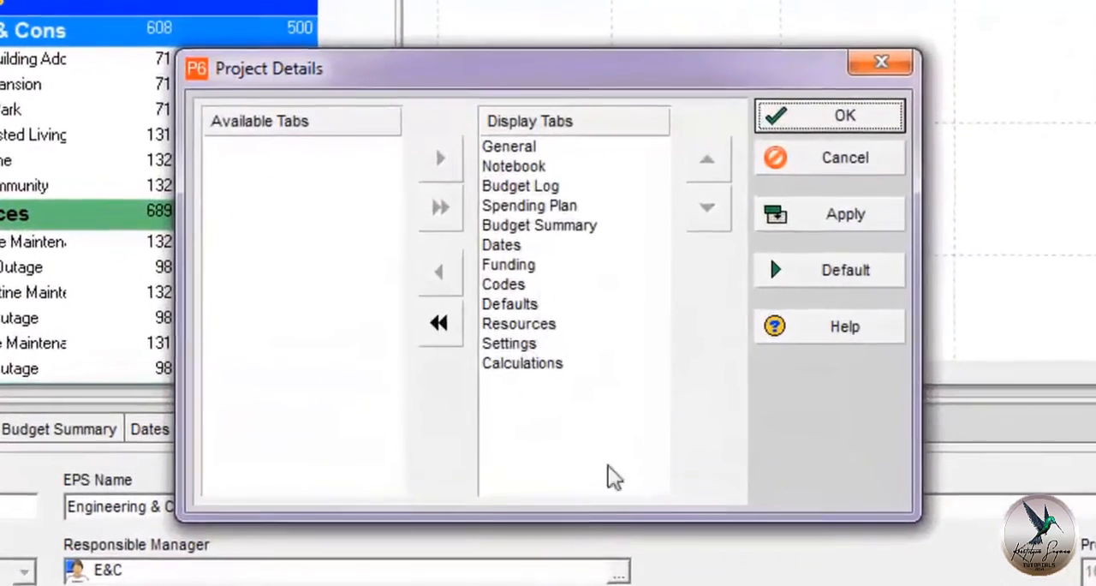
left_click(507, 189)
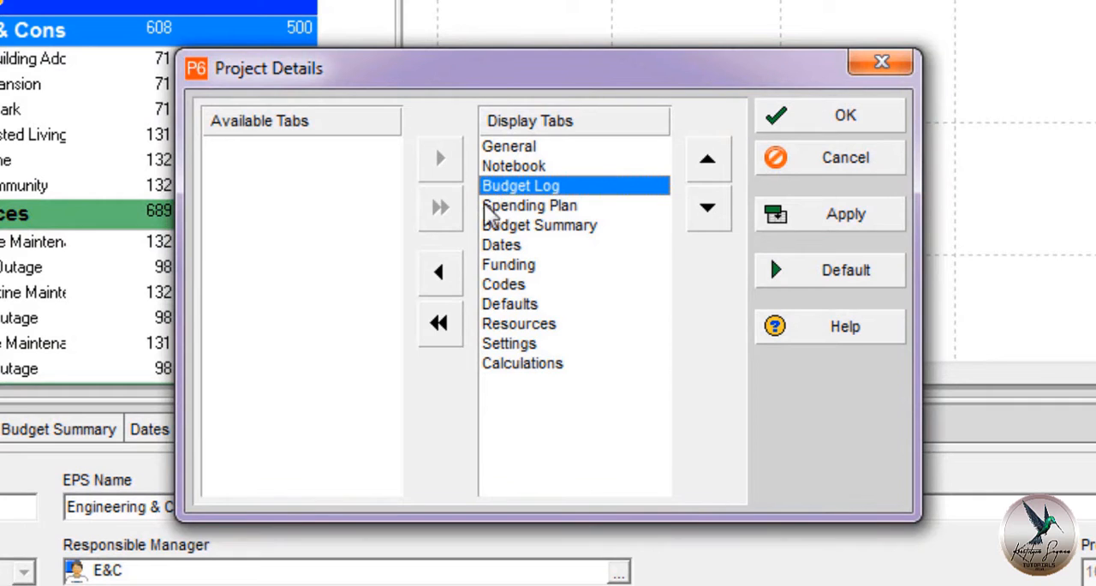
left_click(441, 274)
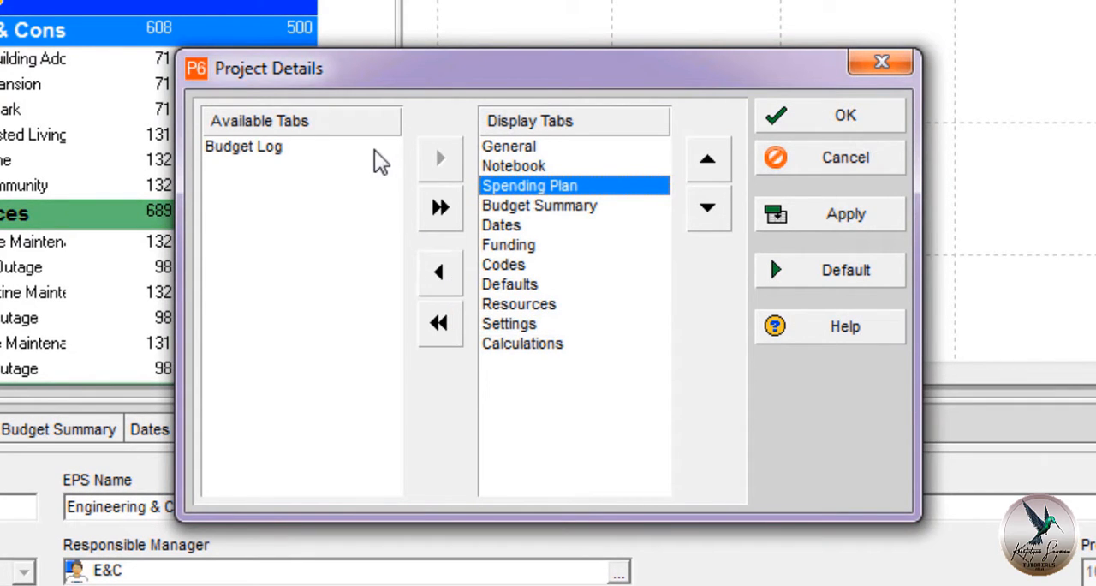
left_click(377, 153)
left_click(440, 158)
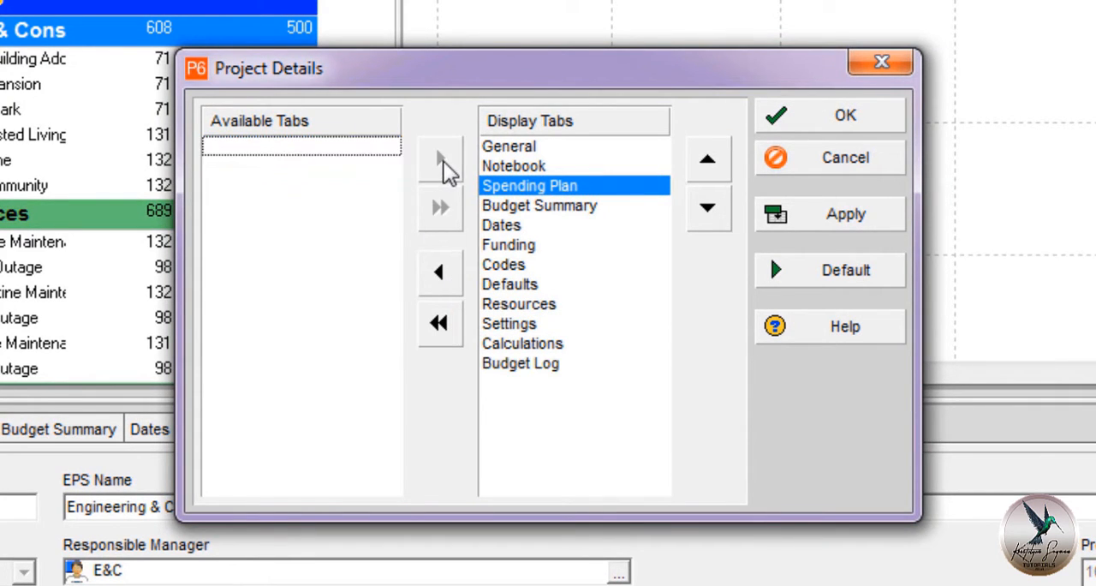
Move Budget Summary out of the displayed detail tabs and back, and cancel the tab customization.
left_click_drag(501, 207, 331, 200)
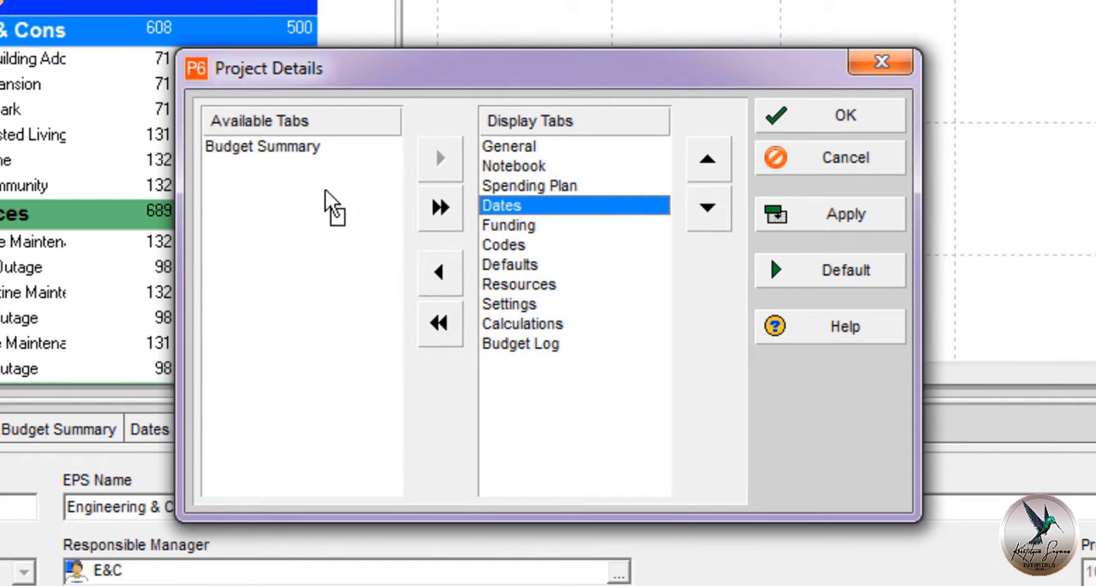
left_click_drag(291, 167, 559, 218)
left_click(800, 173)
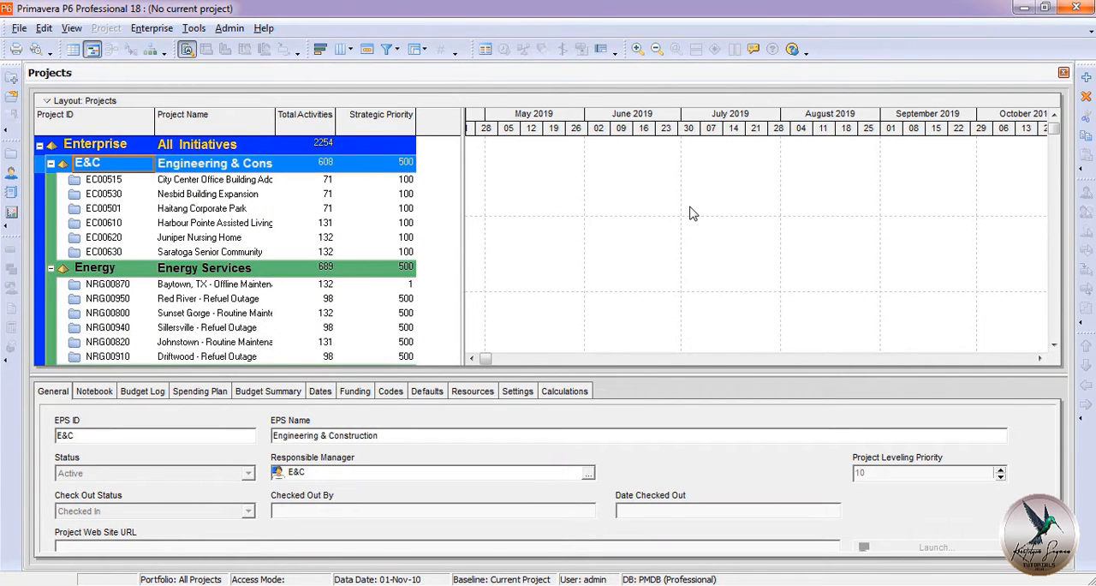
Open the EC00515 City Center Office Building Addition project from the E&C group.
left_click(323, 181)
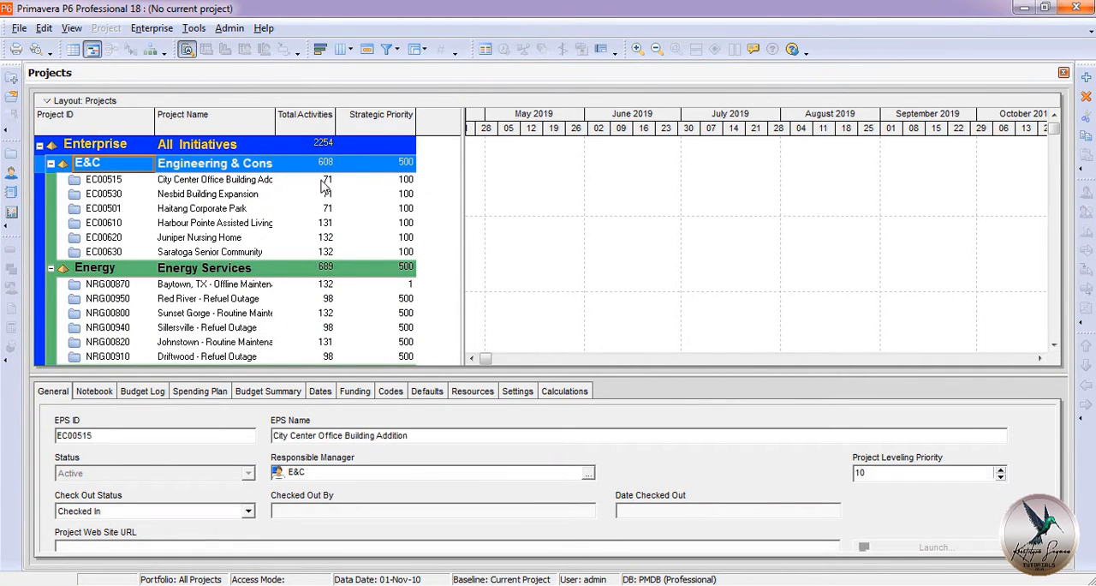
right_click(324, 187)
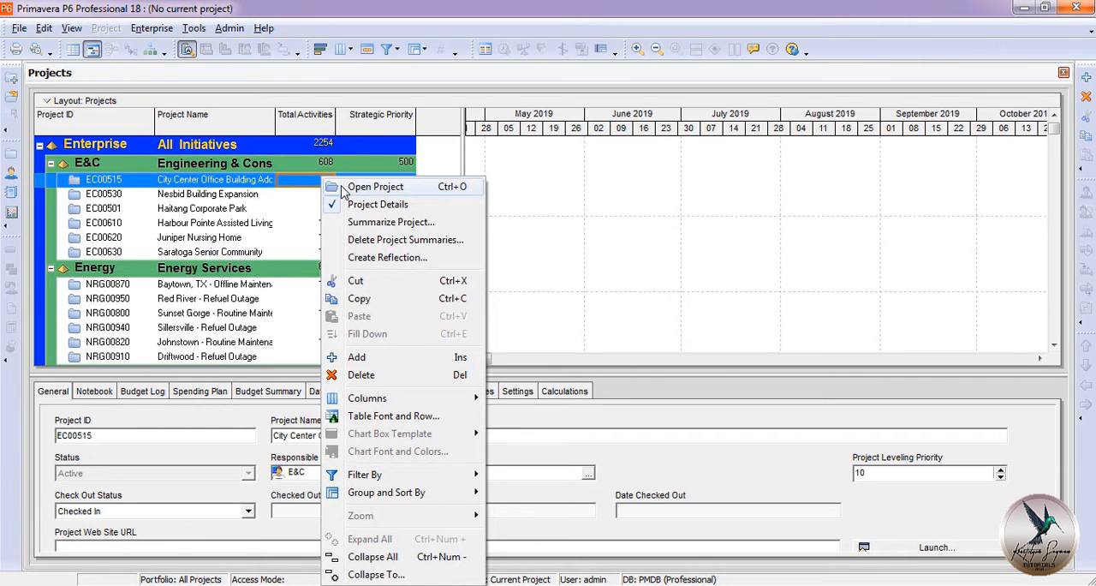
left_click(375, 187)
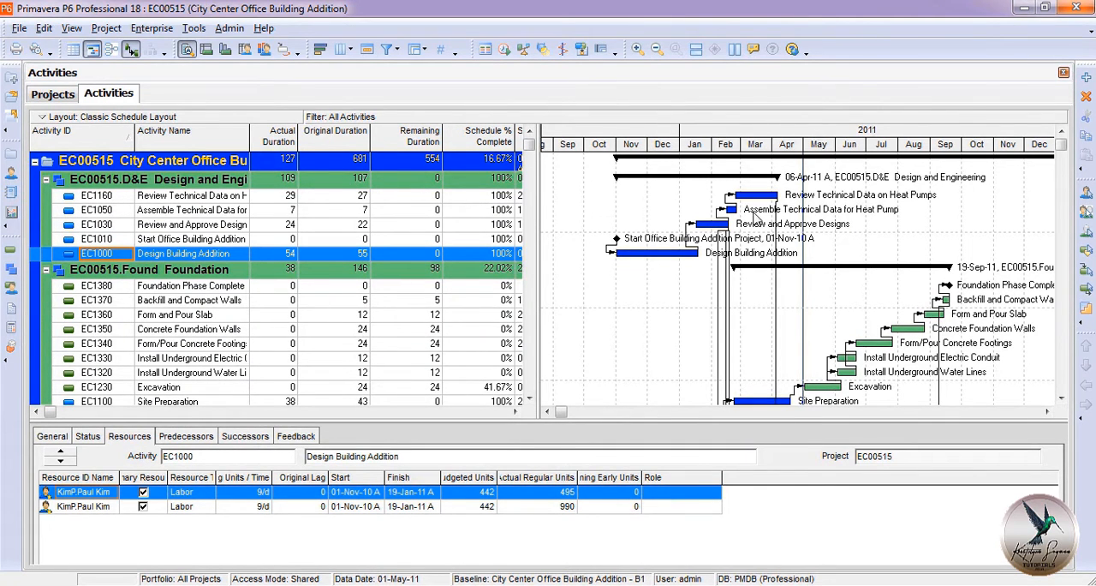
Look through the project's activity table and Gantt chart, from Design and Engineering down to the Mechanicals phase.
scroll(794, 278, "down", 1)
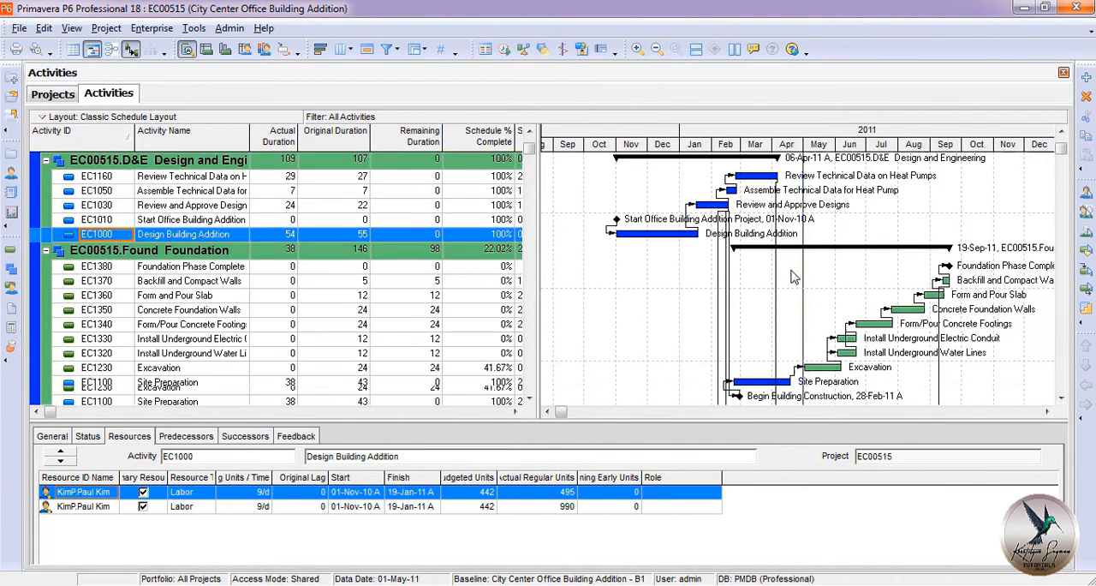
scroll(795, 277, "down", 4)
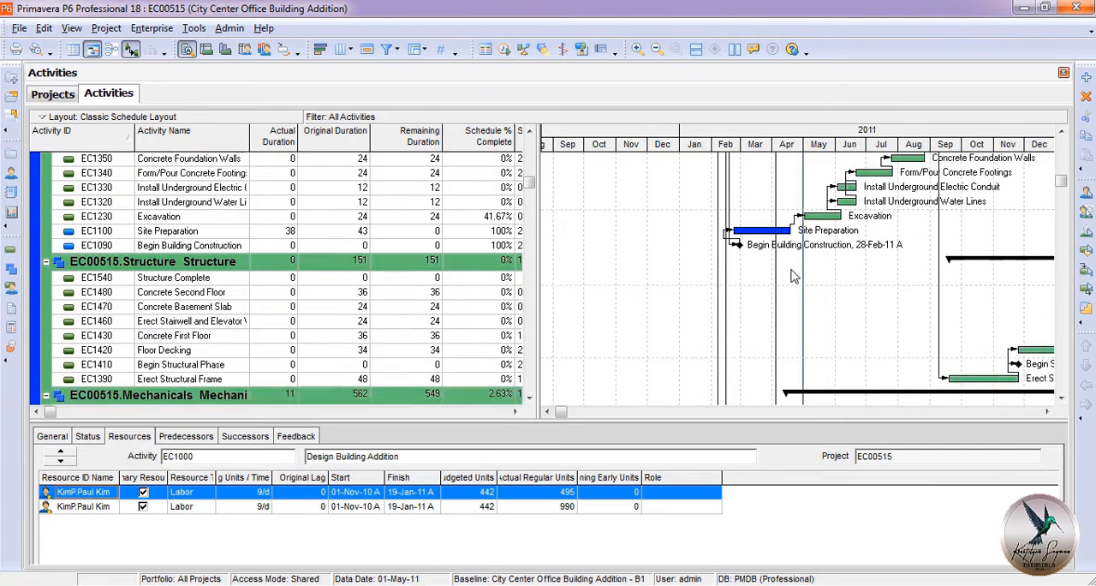
scroll(794, 276, "down", 3)
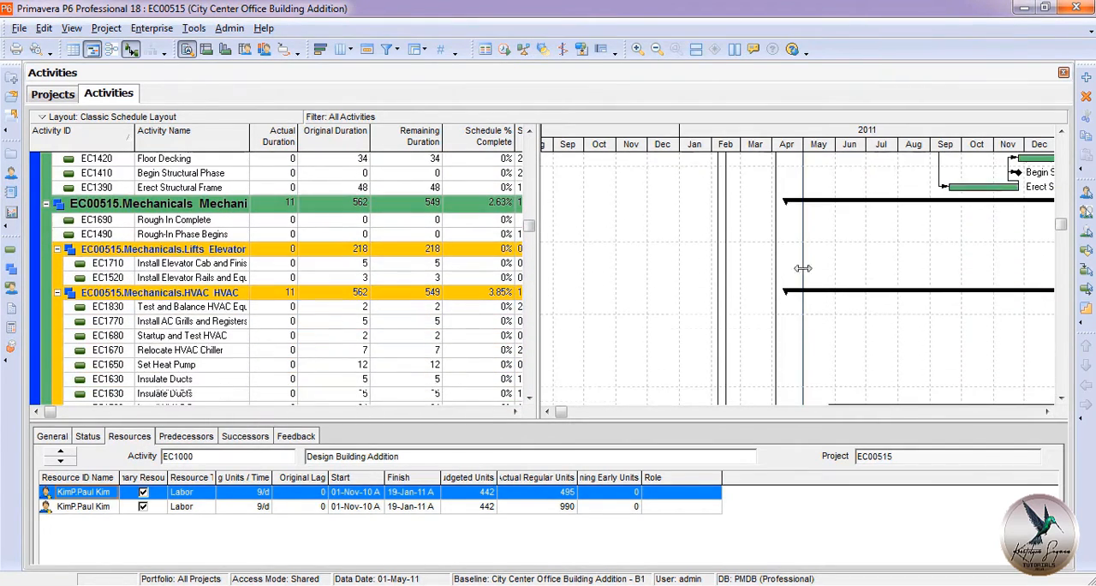
scroll(878, 267, "down", 1)
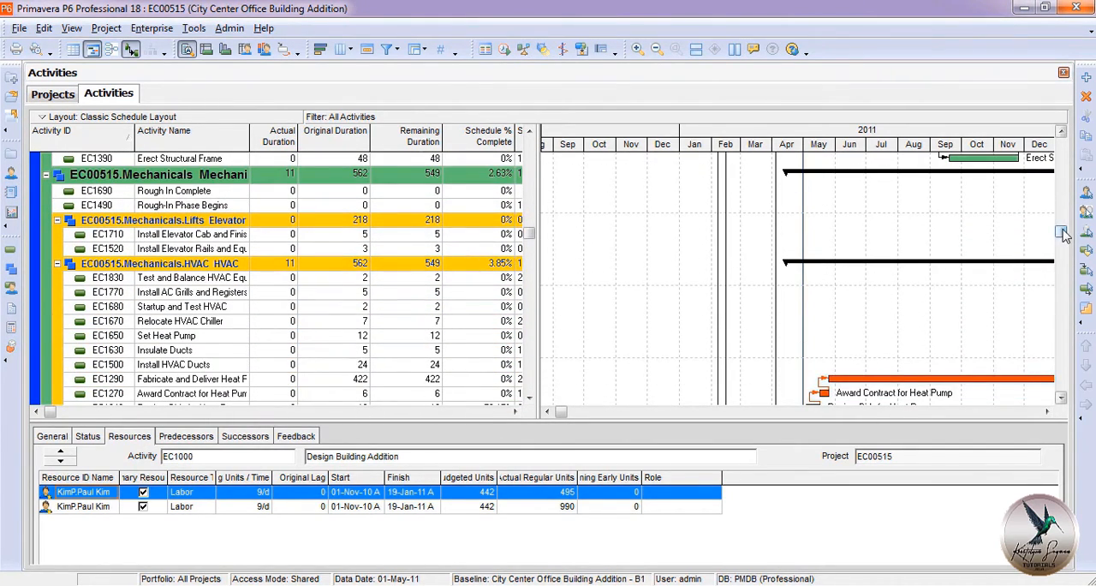
left_click_drag(1062, 230, 1059, 139)
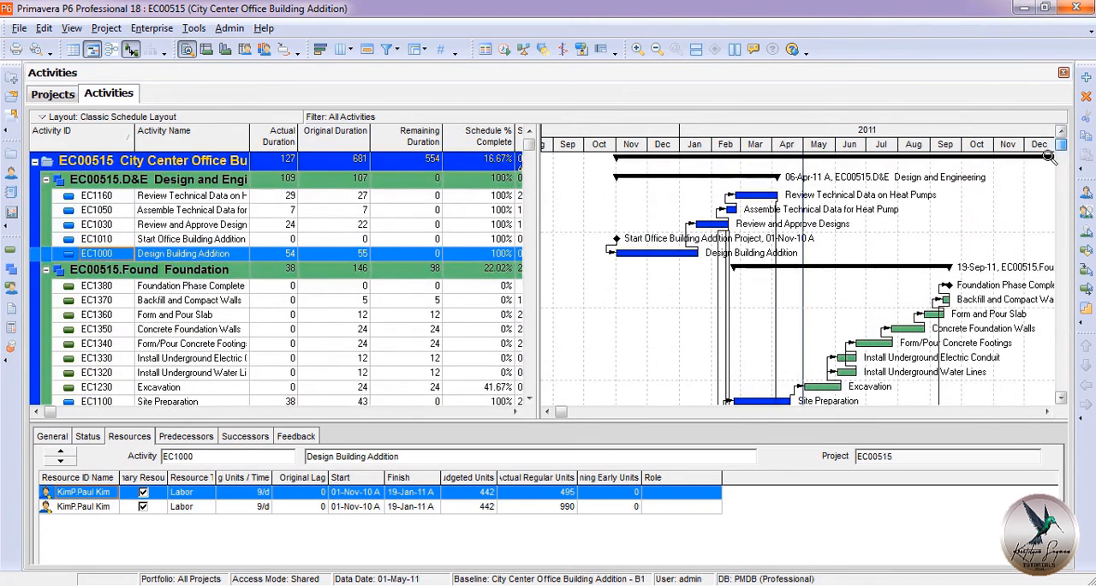
left_click(691, 274)
scroll(691, 274, "down", 1)
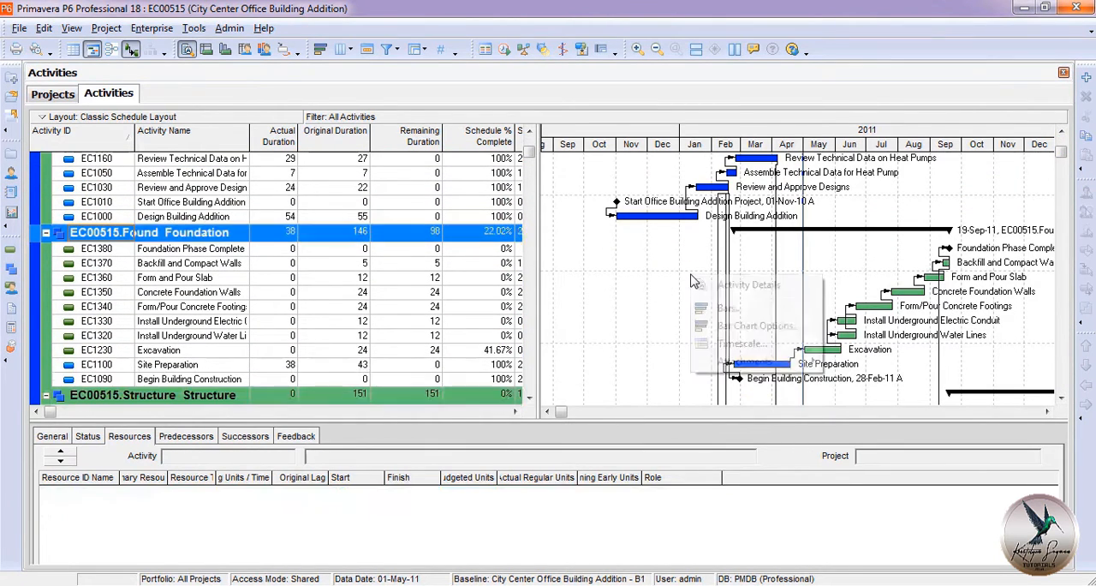
Inspect the Gantt chart's bar styles and the color choices for the critical remaining work bar, closing without changes.
right_click(694, 281)
left_click(742, 308)
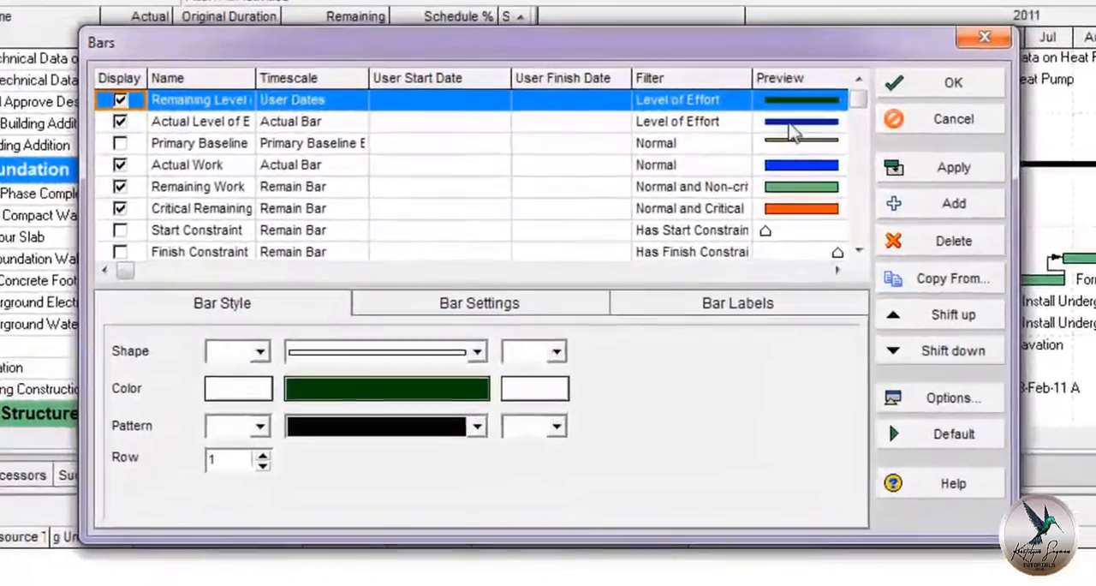
left_click(794, 124)
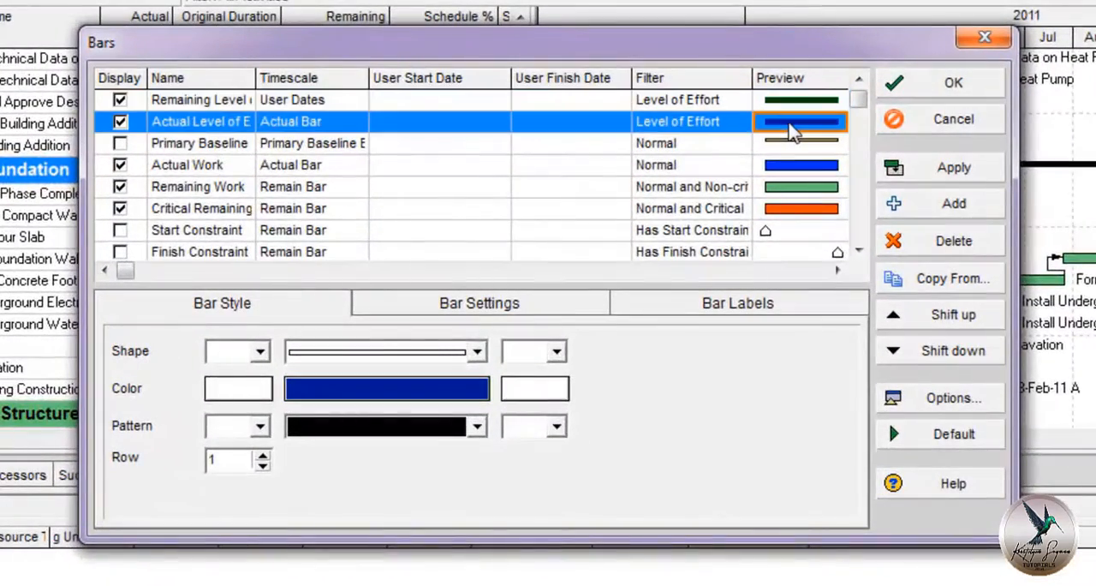
left_click(798, 144)
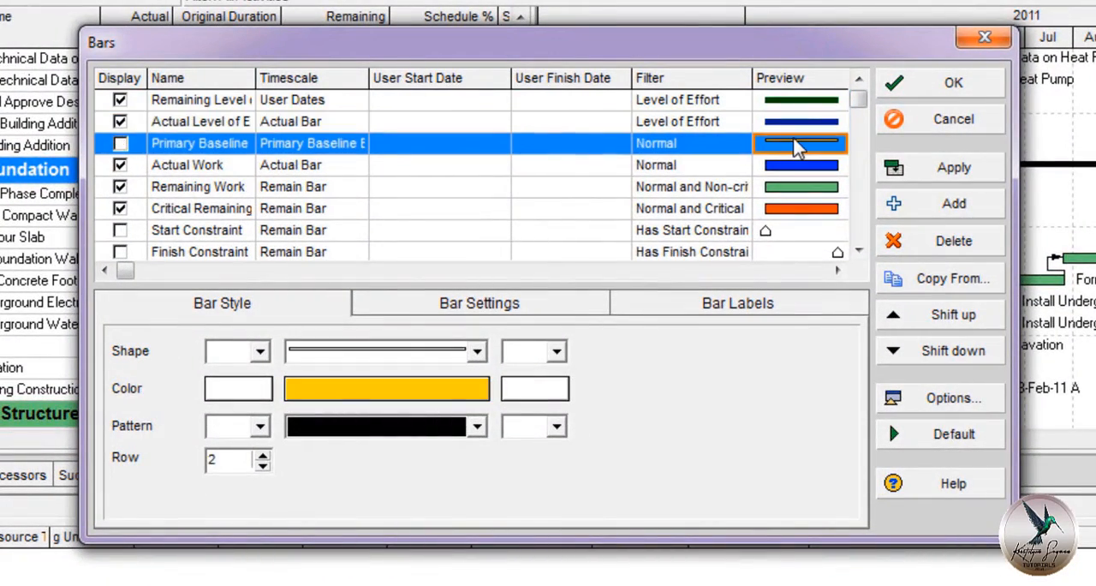
left_click(805, 209)
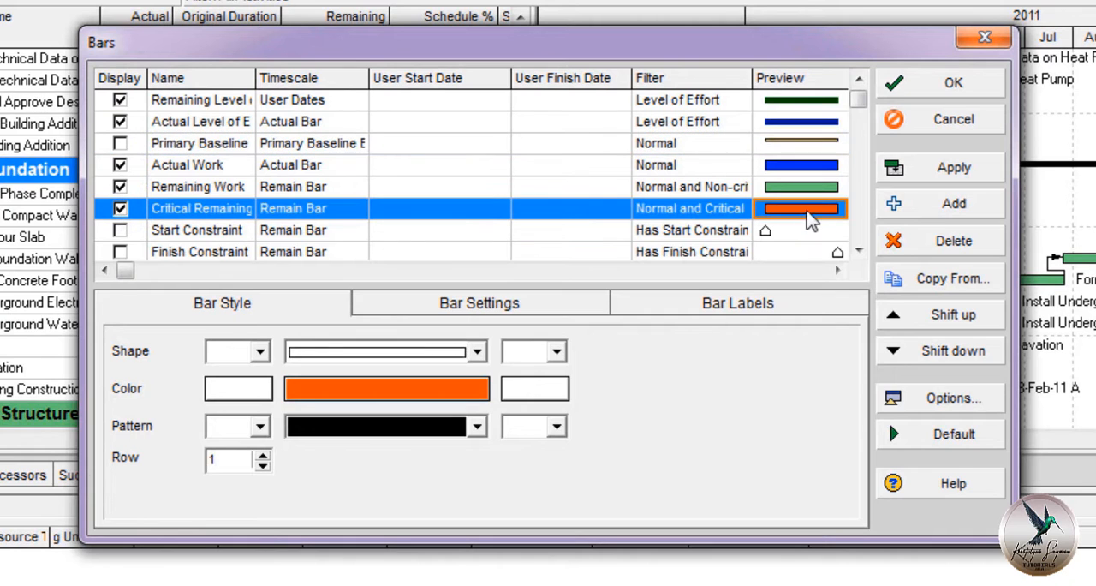
left_click(478, 392)
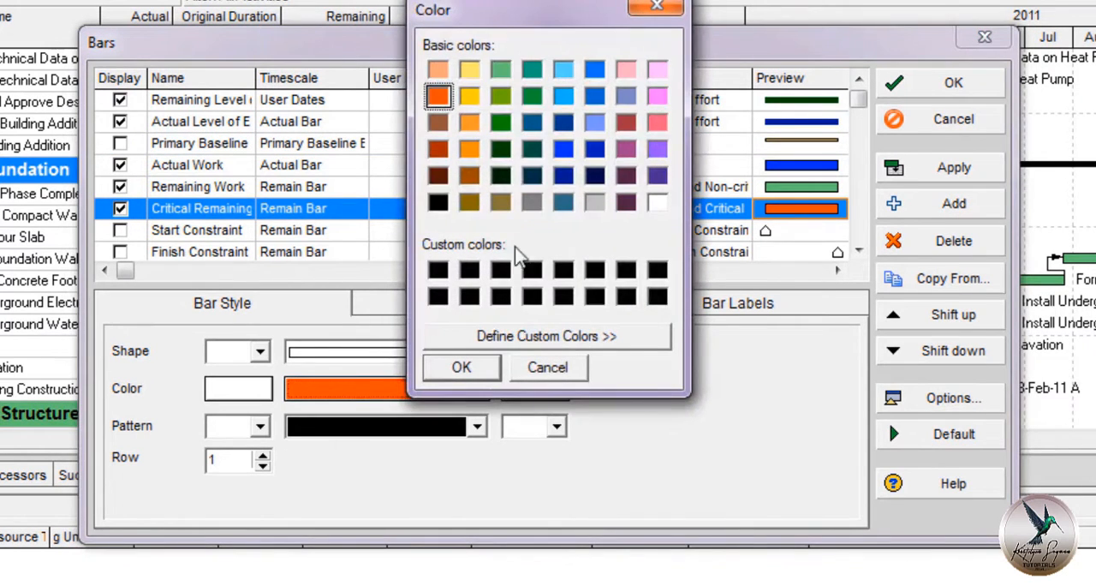
left_click(565, 368)
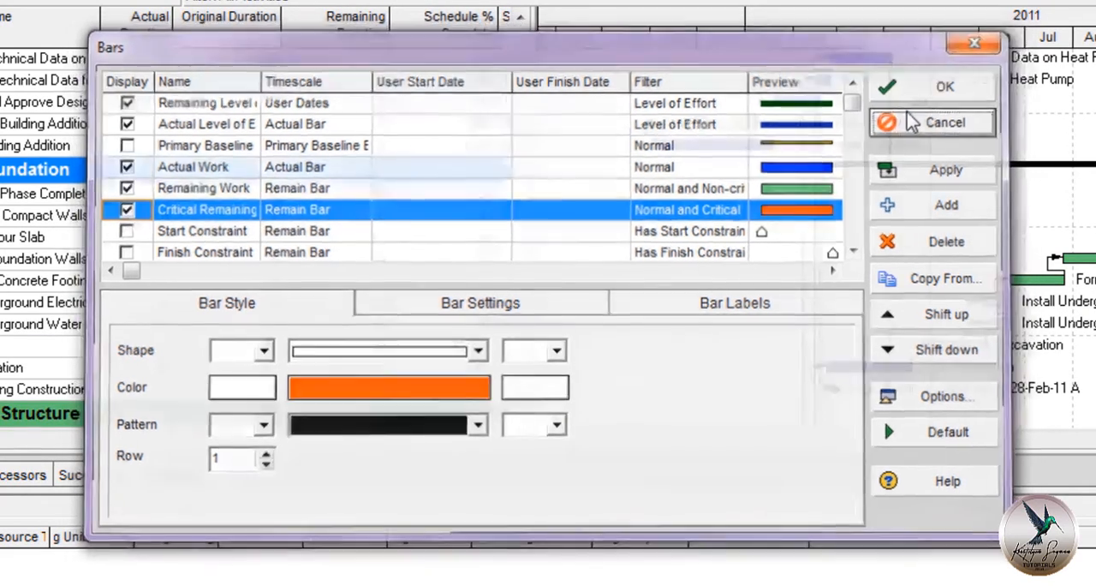
left_click(912, 123)
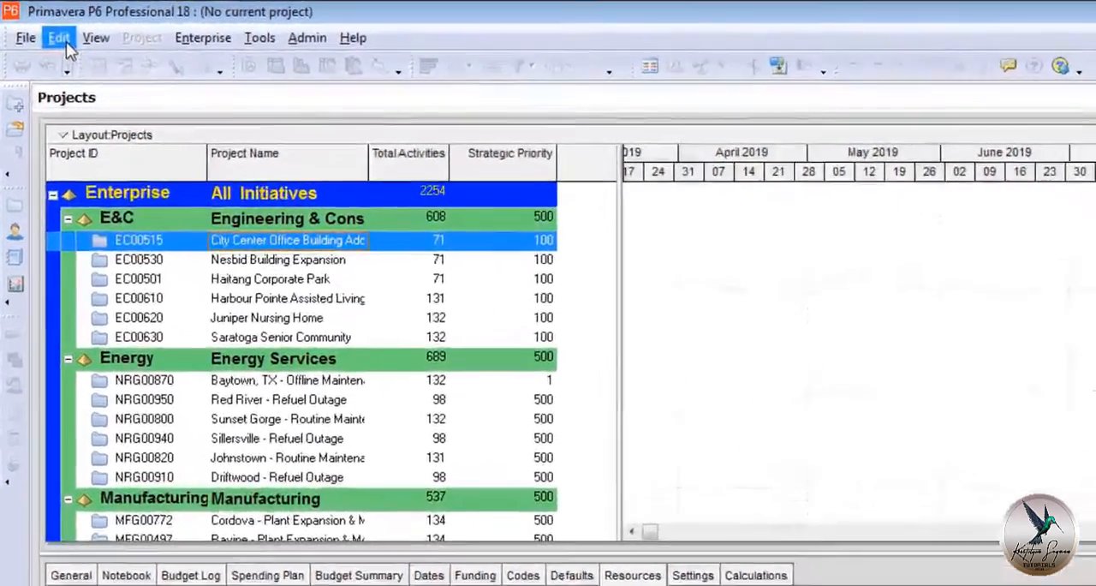
In the User Preferences time units, show the unit and duration labels and keep resource units/time shown as units/duration.
left_click(44, 28)
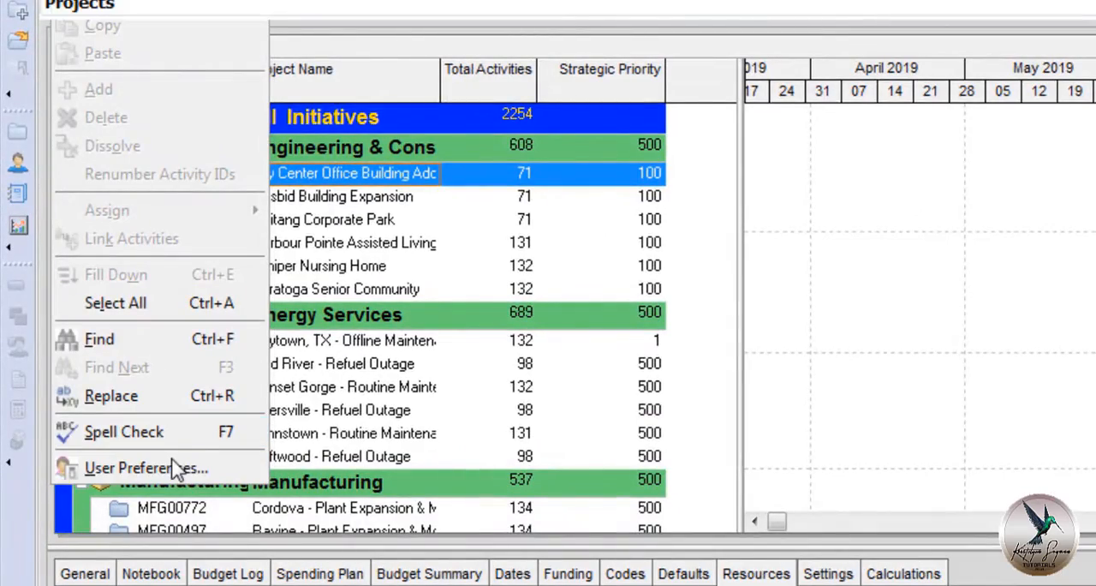
left_click(159, 467)
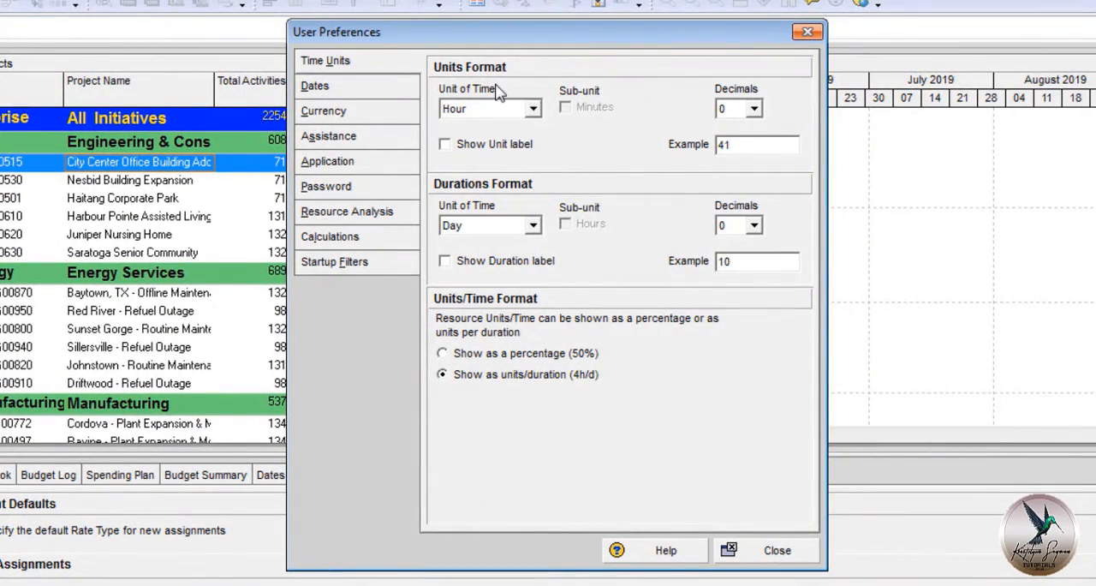
left_click(492, 147)
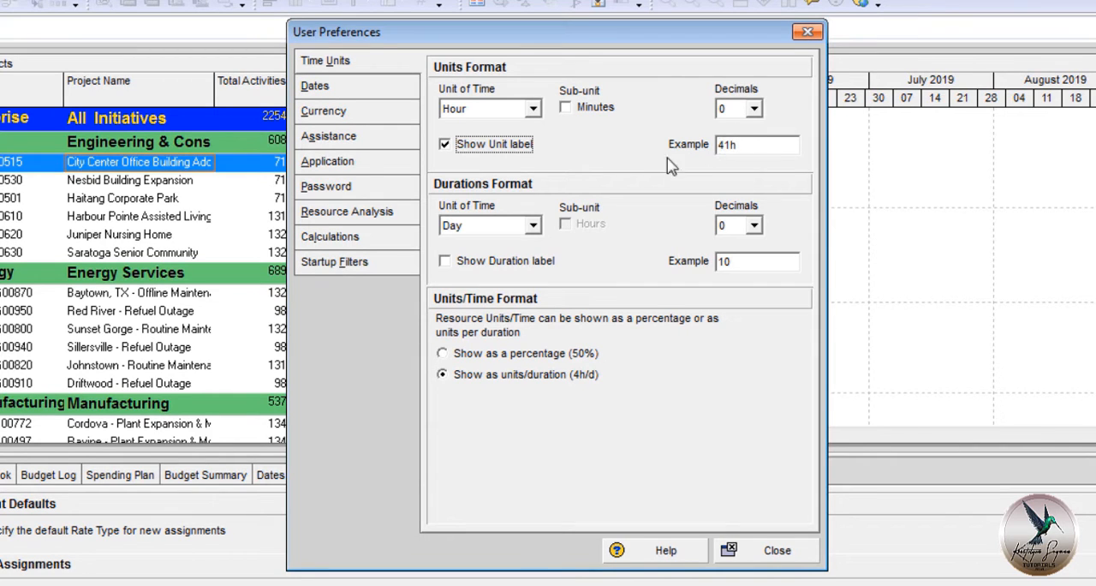
left_click(473, 263)
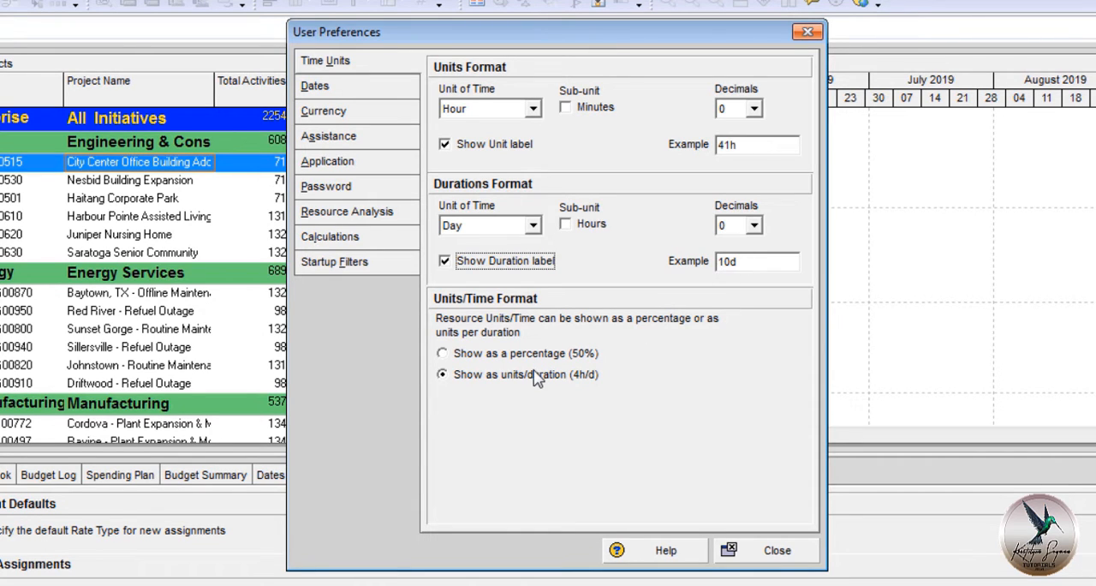
left_click(504, 379)
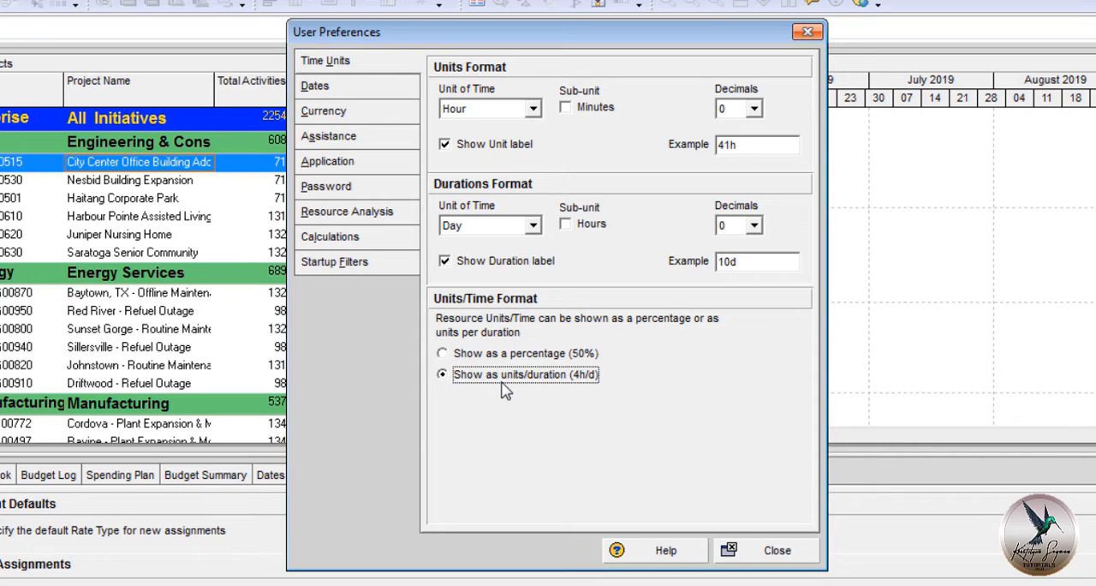
Set the date preferences to show time in 12 hour format without minutes, and close User Preferences.
left_click(401, 91)
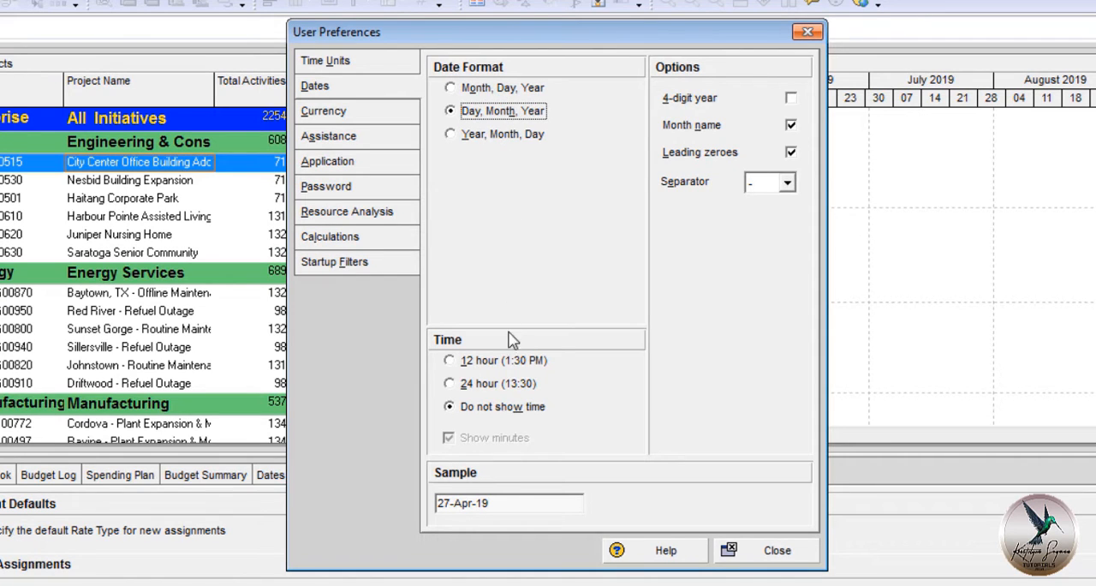
left_click(506, 362)
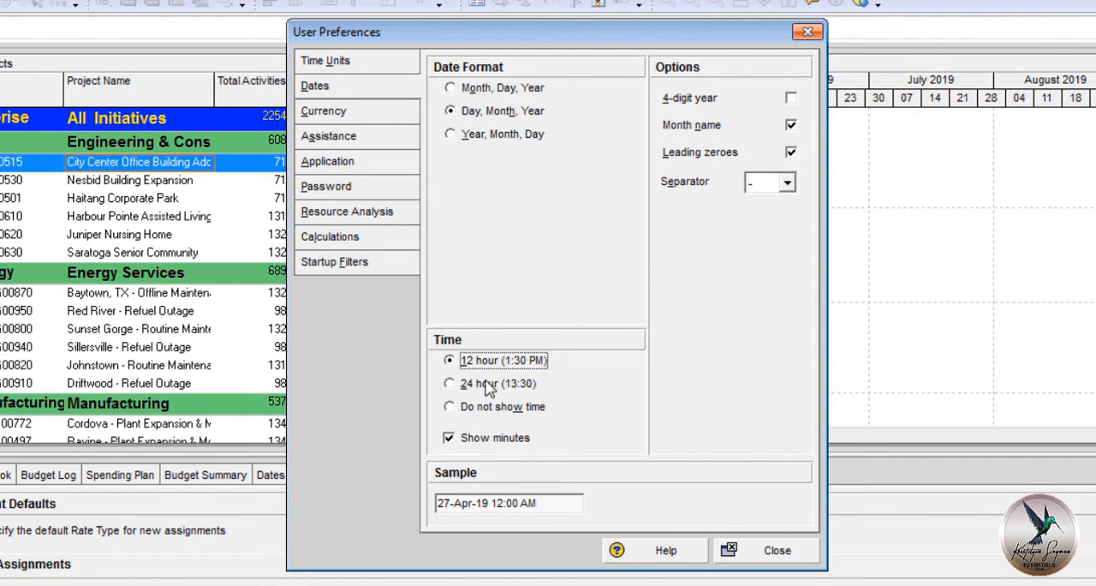
left_click(498, 440)
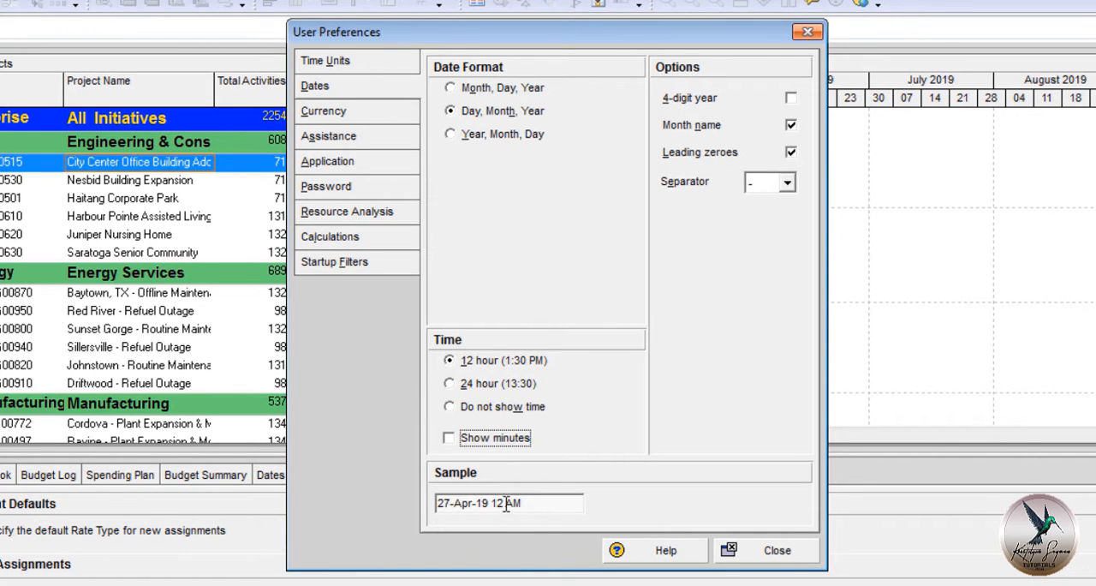
left_click(758, 551)
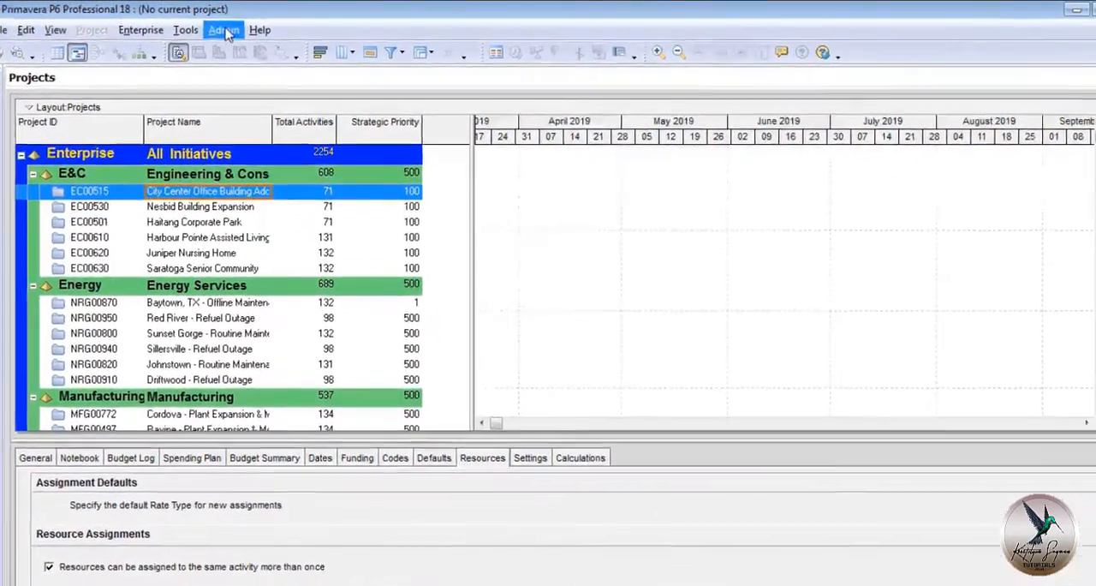
In Admin Preferences, keep Sunday as the first day of the week and set the default duration for new activities to 7 days.
left_click(225, 31)
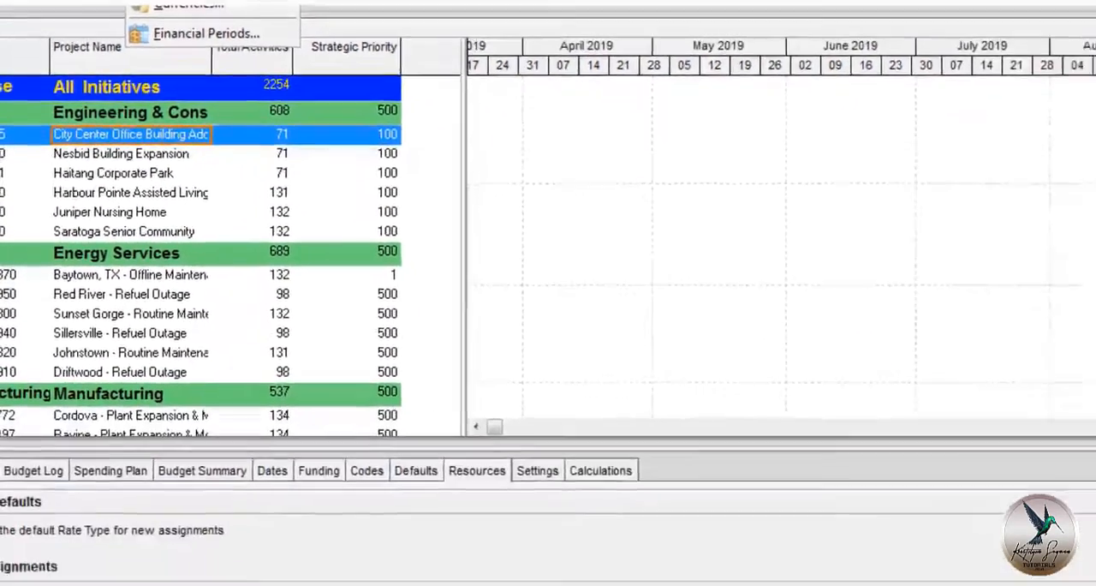
left_click(206, 2)
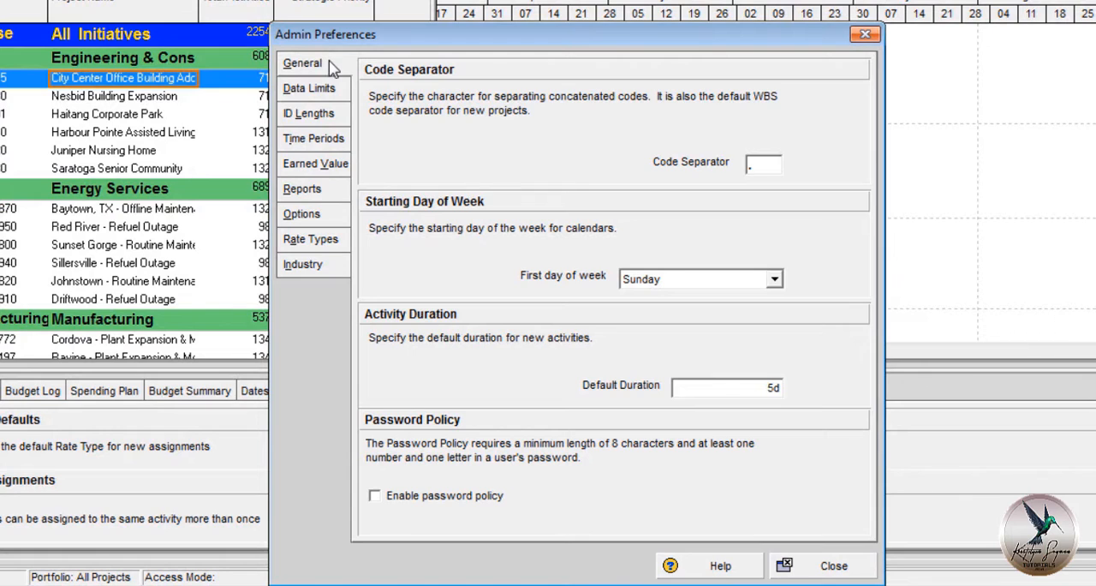
left_click(775, 280)
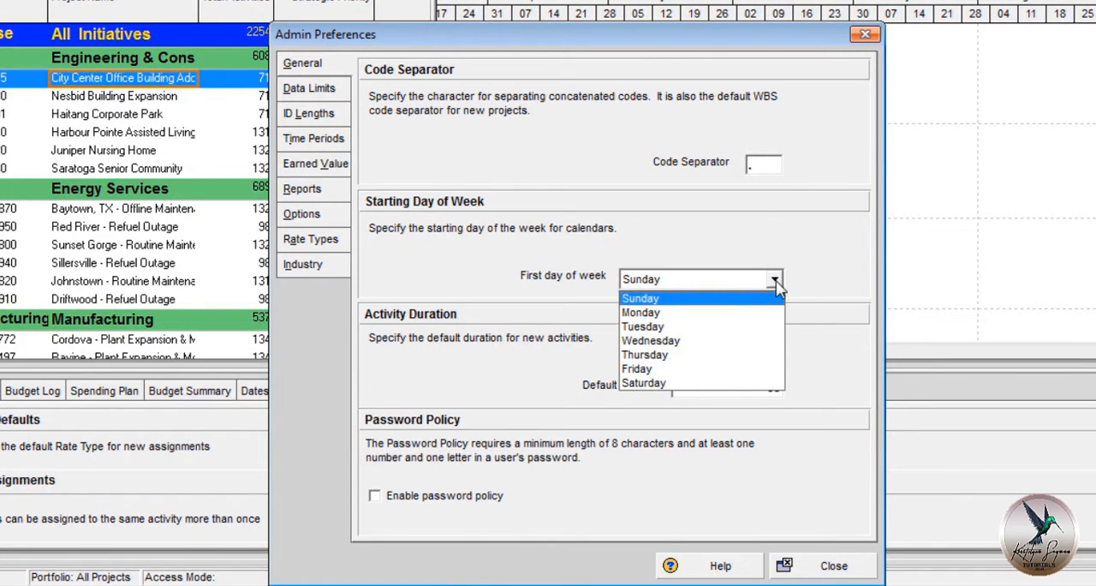
left_click(775, 281)
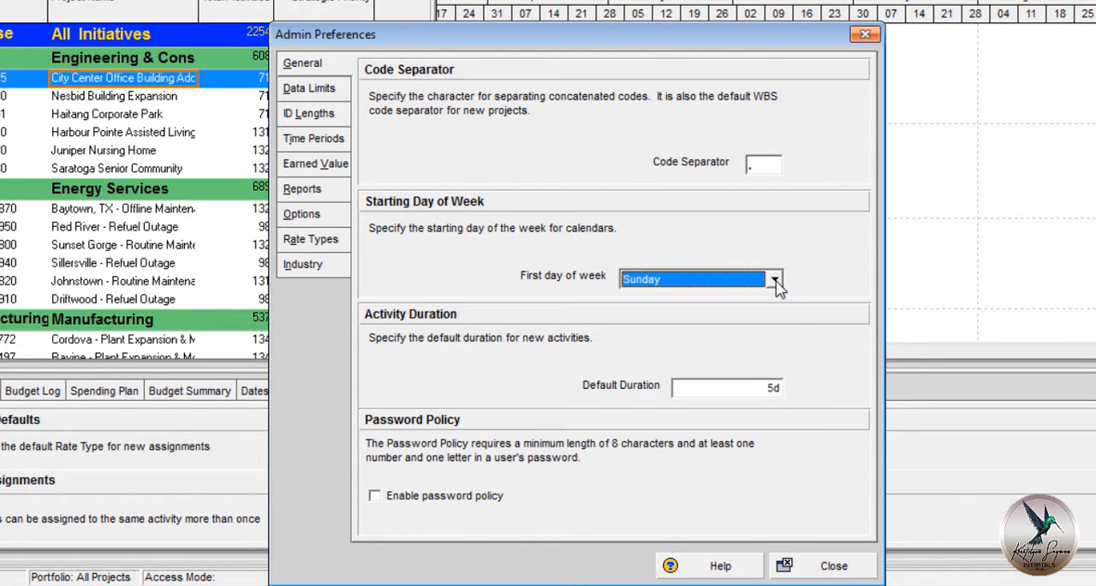
left_click(776, 385)
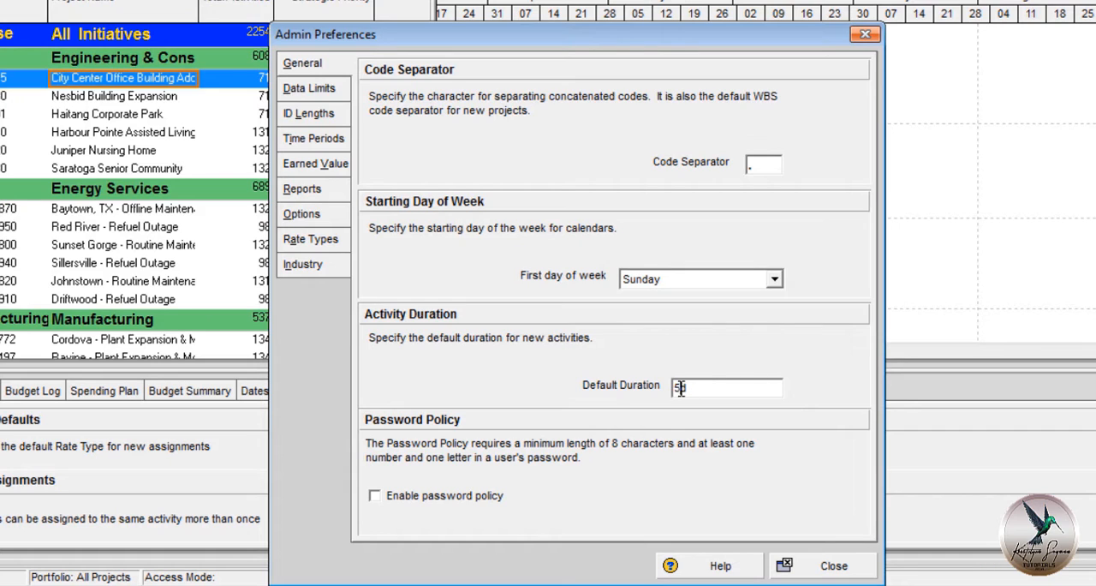
left_click_drag(683, 387, 673, 387)
type("7")
Set the industry selection to Engineering and Construction and close Admin Preferences, accepting the notice.
left_click(336, 272)
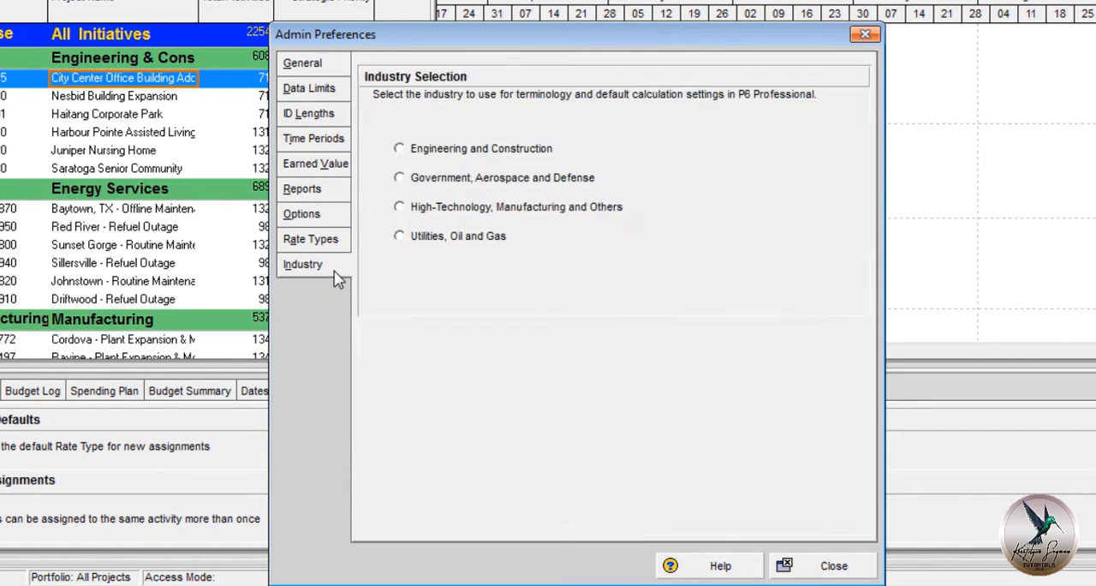
left_click(430, 158)
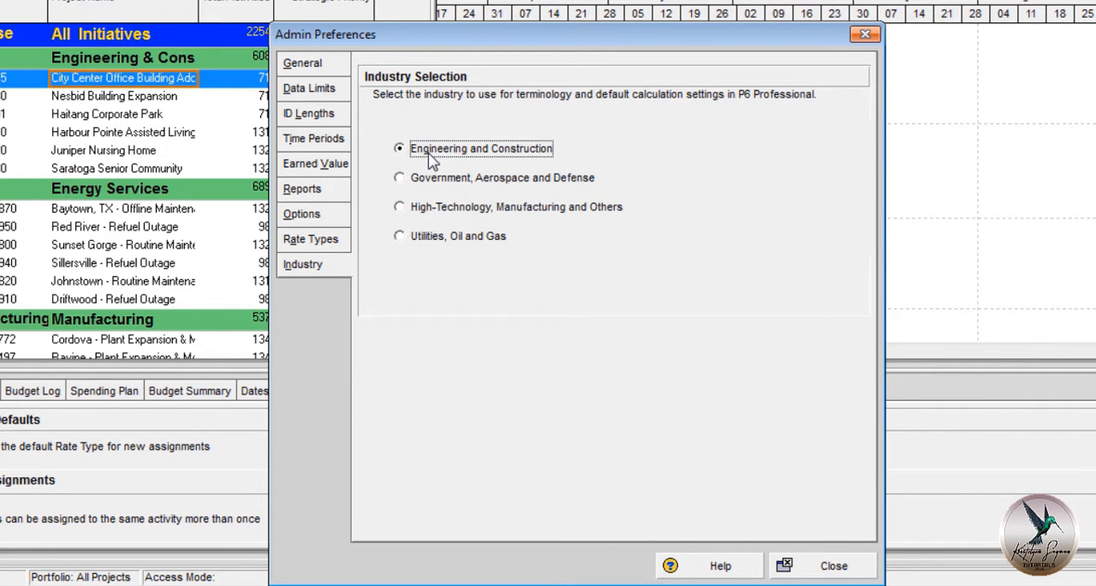
left_click(835, 565)
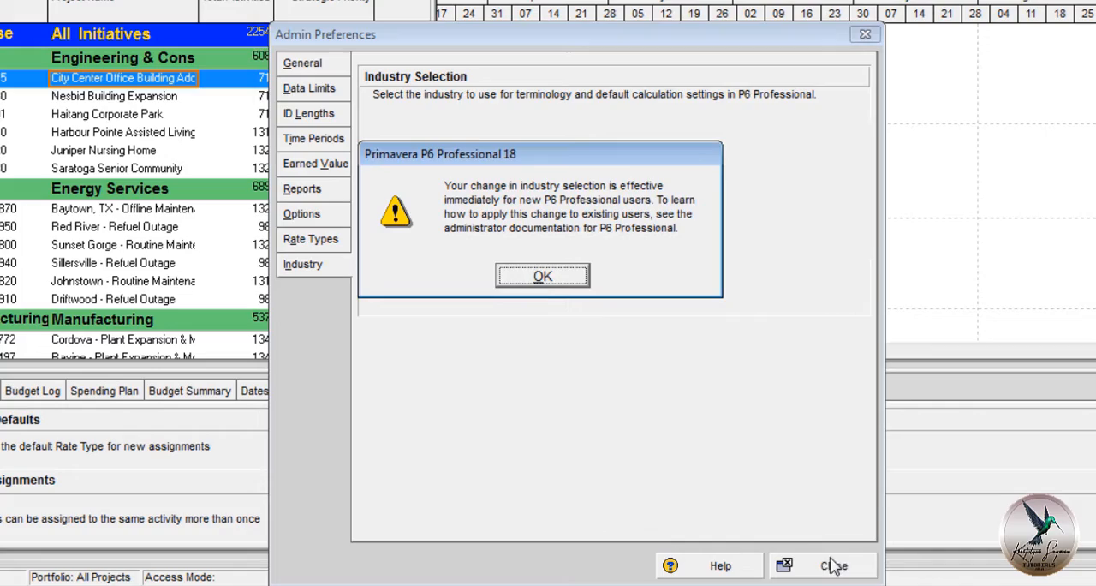
left_click(567, 279)
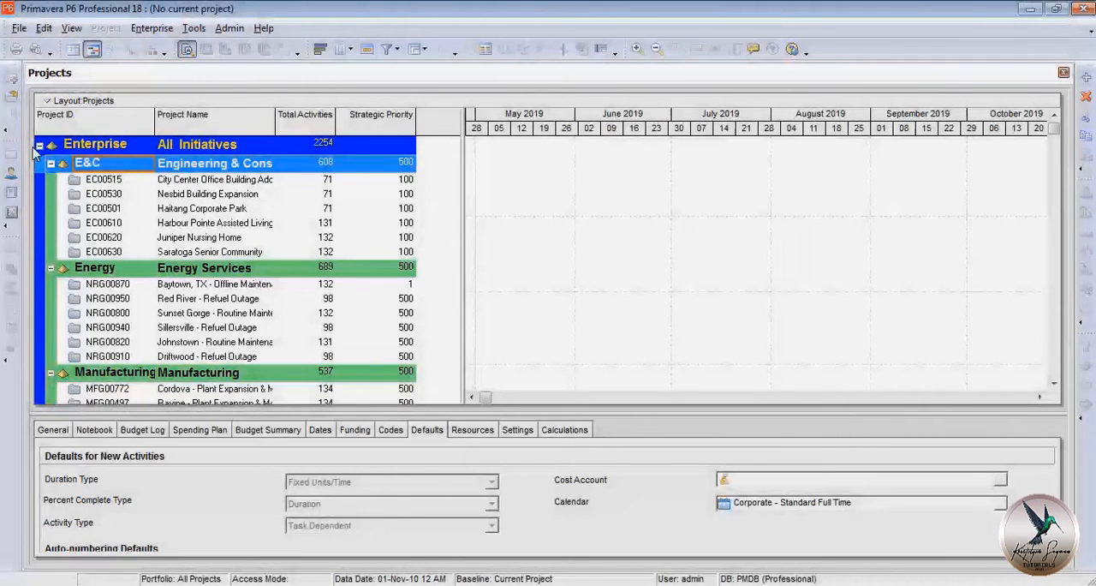
Add an element under Enterprise in the Enterprise Project Structure with EPS ID CE PROJECTS and EPS name Road Projects.
left_click(151, 28)
left_click(171, 71)
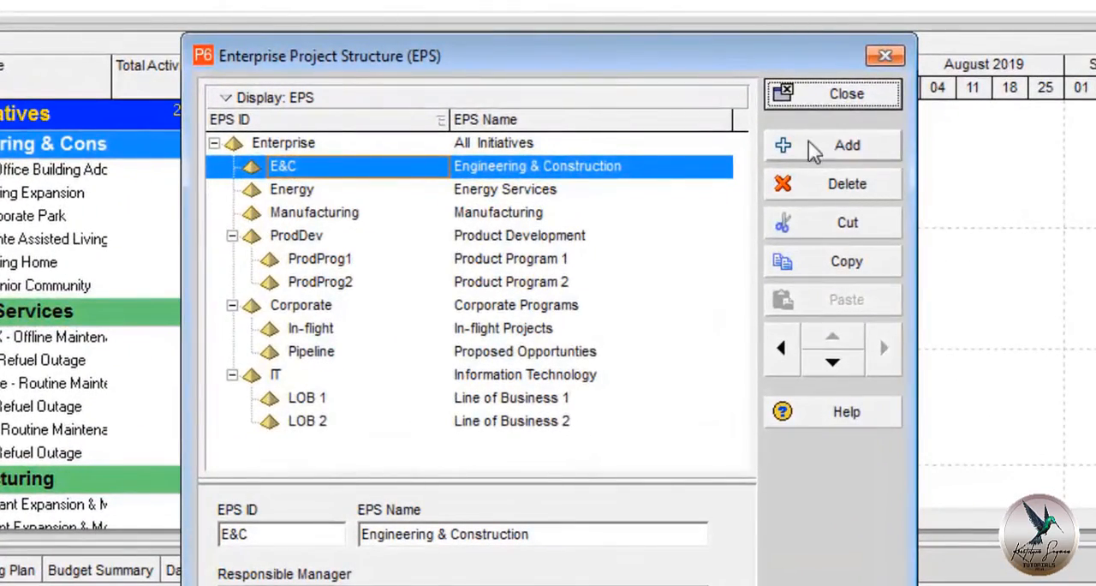
left_click(813, 149)
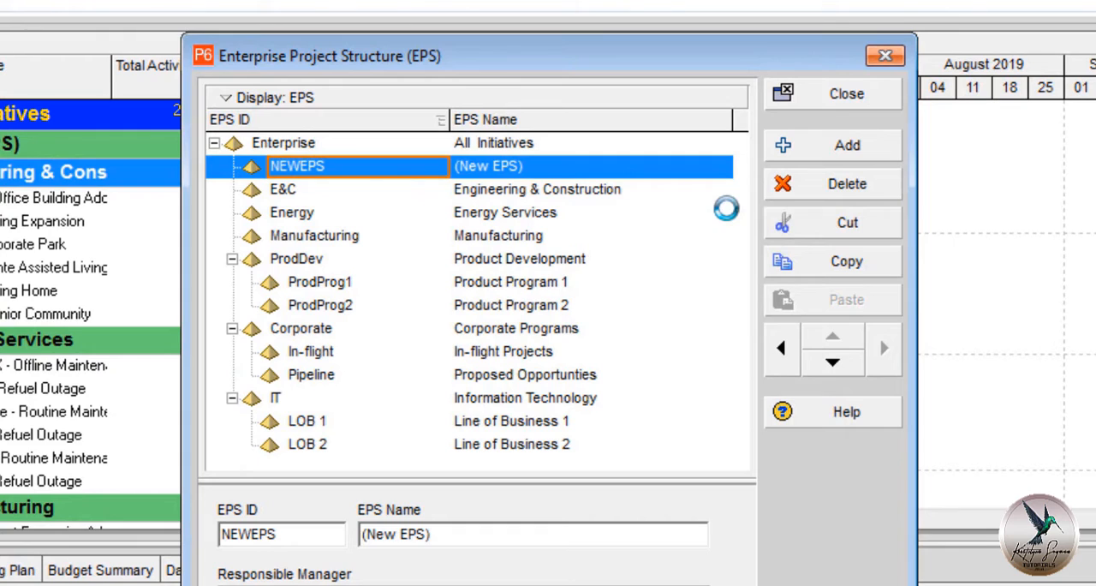
left_click(428, 172)
type("C")
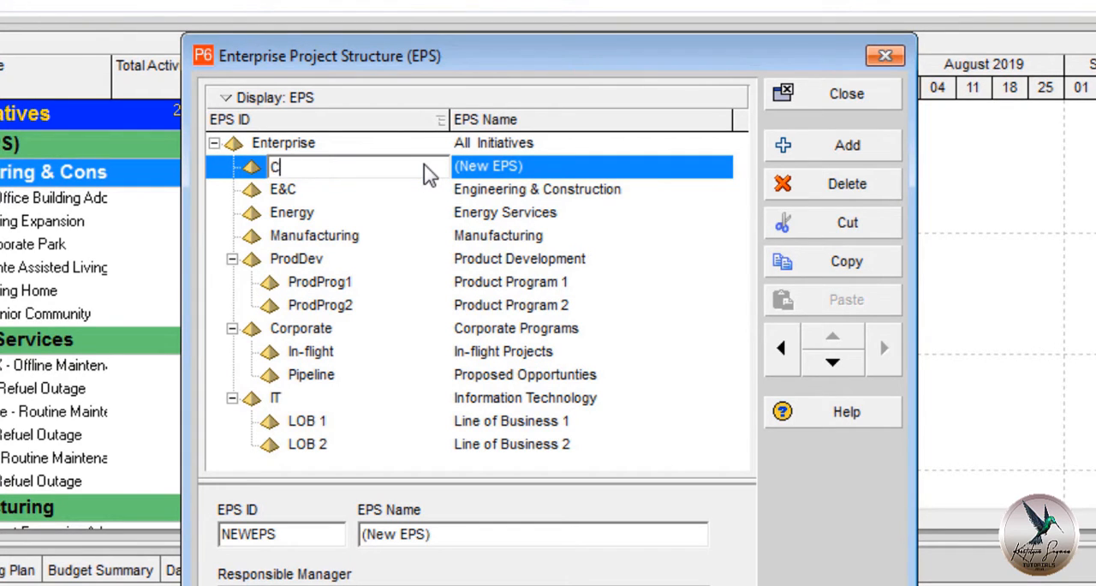
type("E PROJECTS")
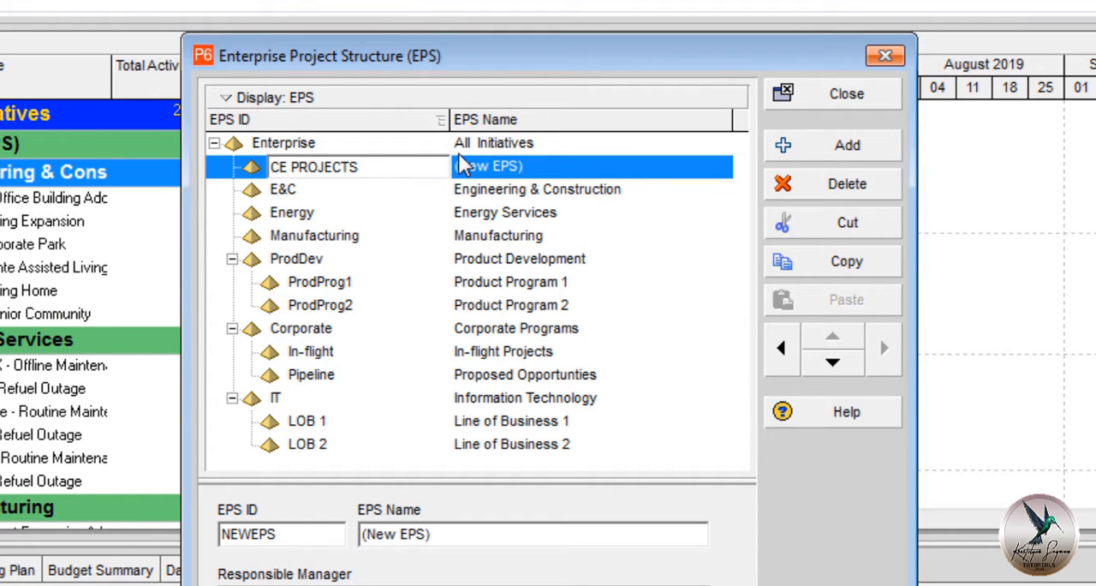
left_click(550, 172)
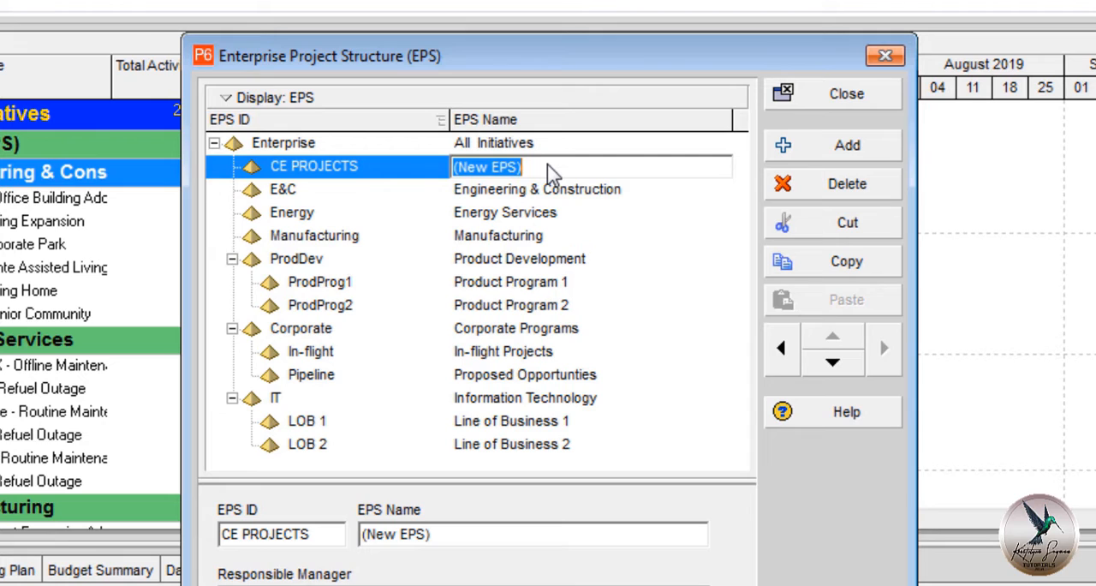
type("Road ")
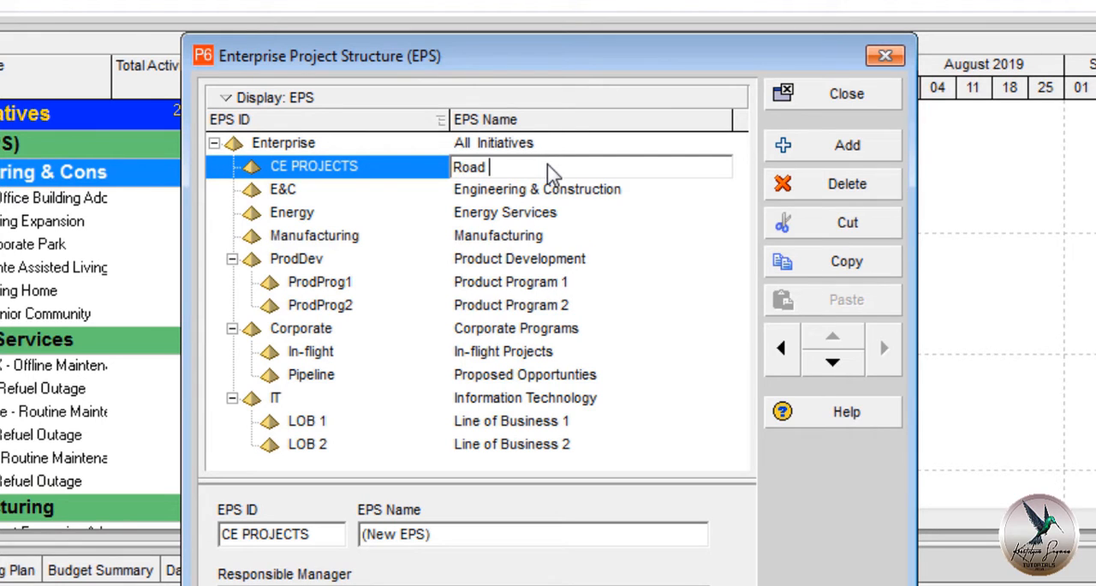
type("Projects")
left_click(809, 98)
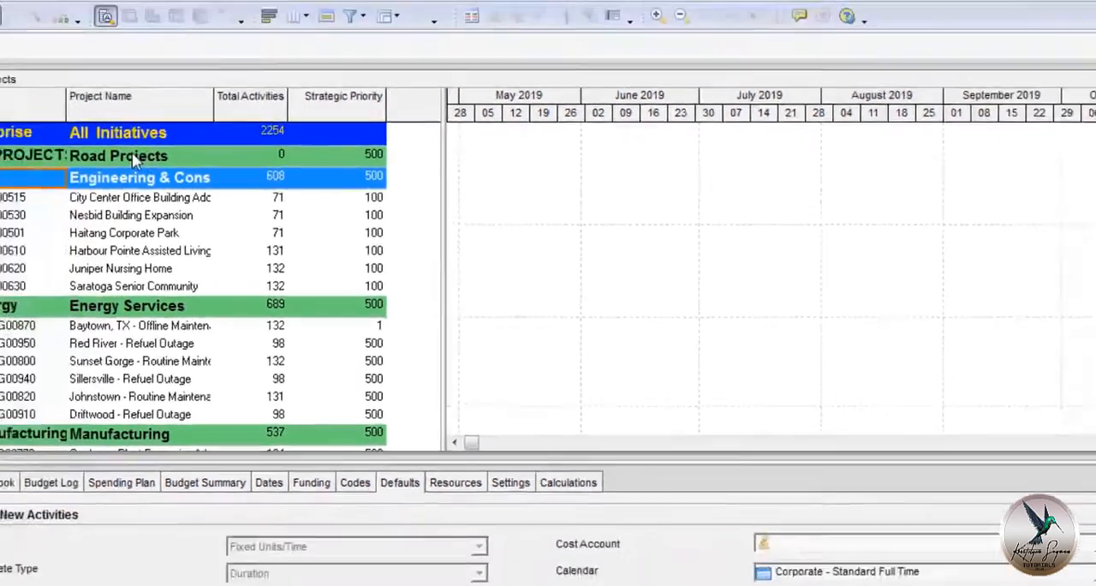
Start creating a new project and assign it to the CE PROJECTS (Road Projects) EPS level.
left_click(7, 150)
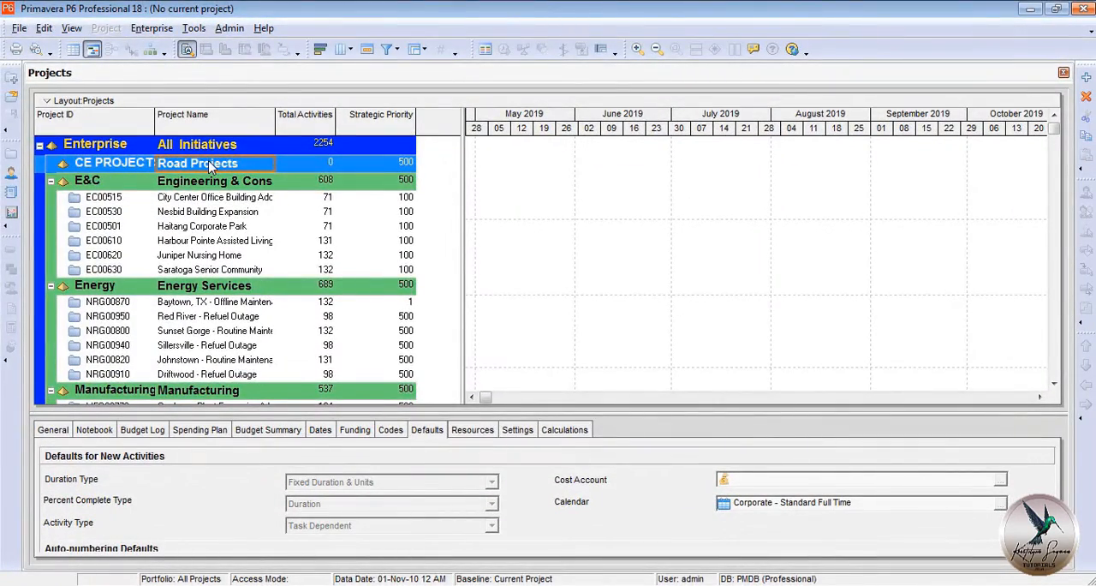
left_click(20, 28)
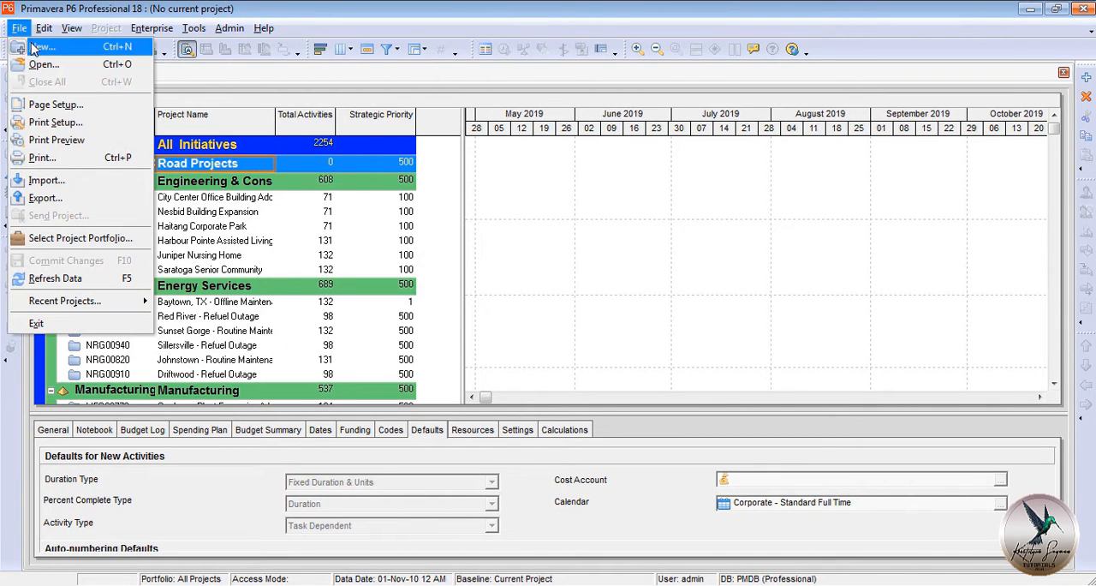
left_click(34, 47)
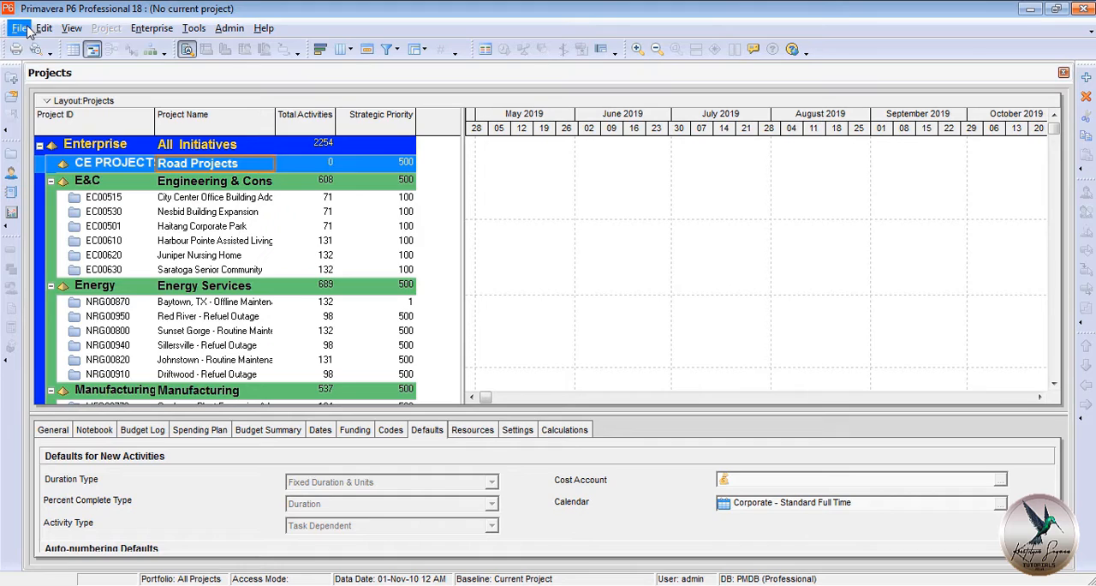
left_click(16, 82)
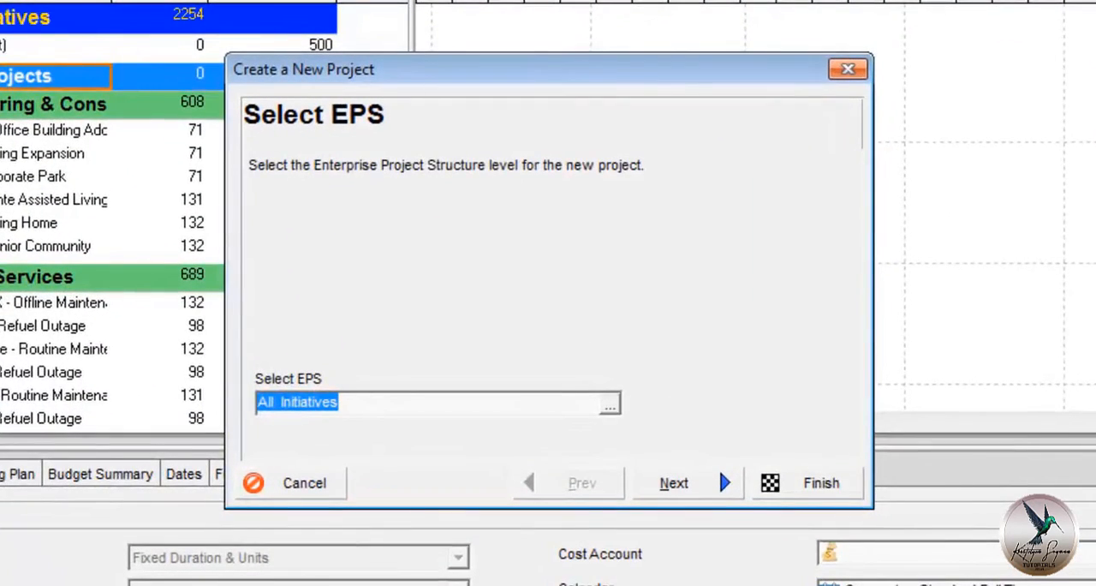
left_click(611, 406)
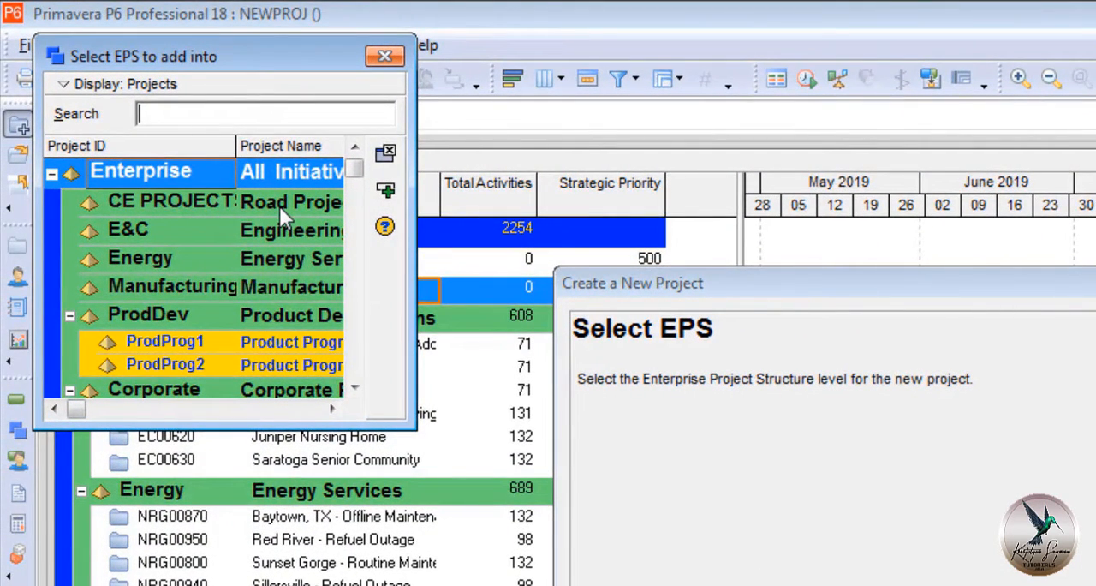
left_click(280, 206)
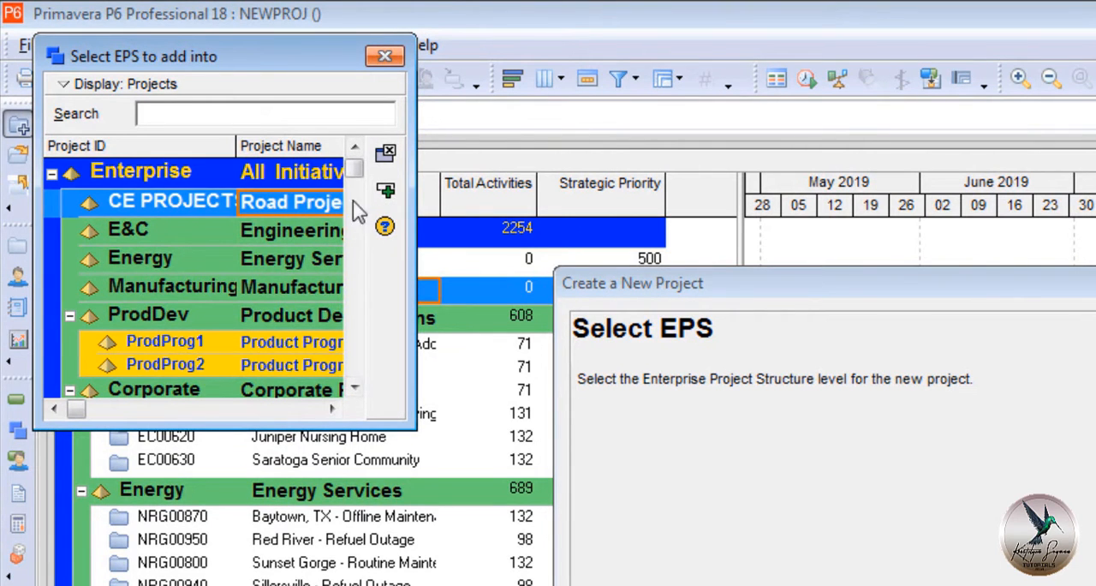
double_click(282, 208)
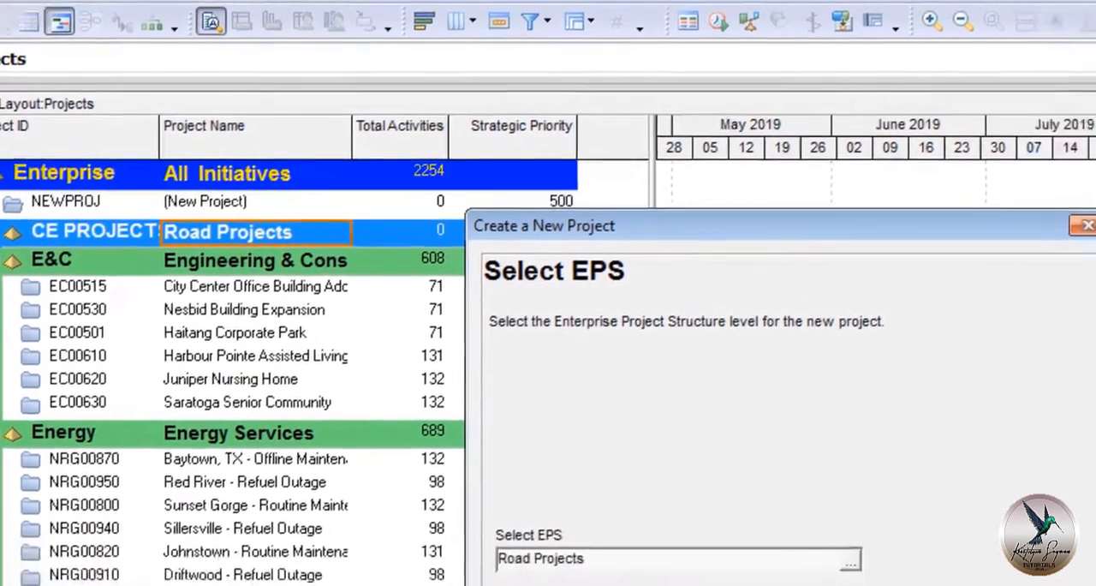
left_click(700, 494)
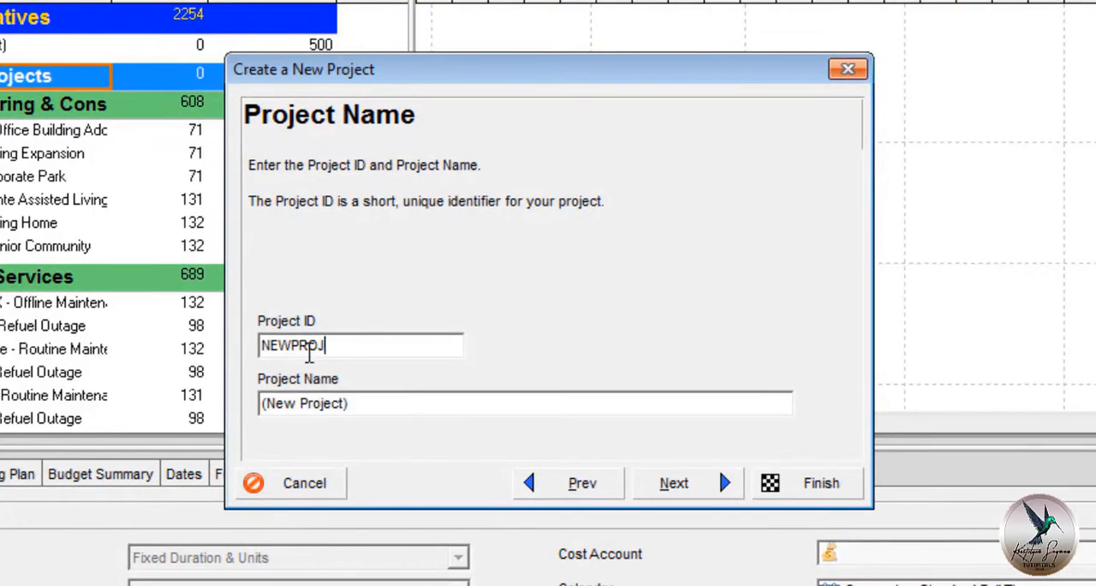
Give the new project the ID PROJ1 and the name Road Concreting of Yumang Street.
double_click(310, 354)
type("PROJ1")
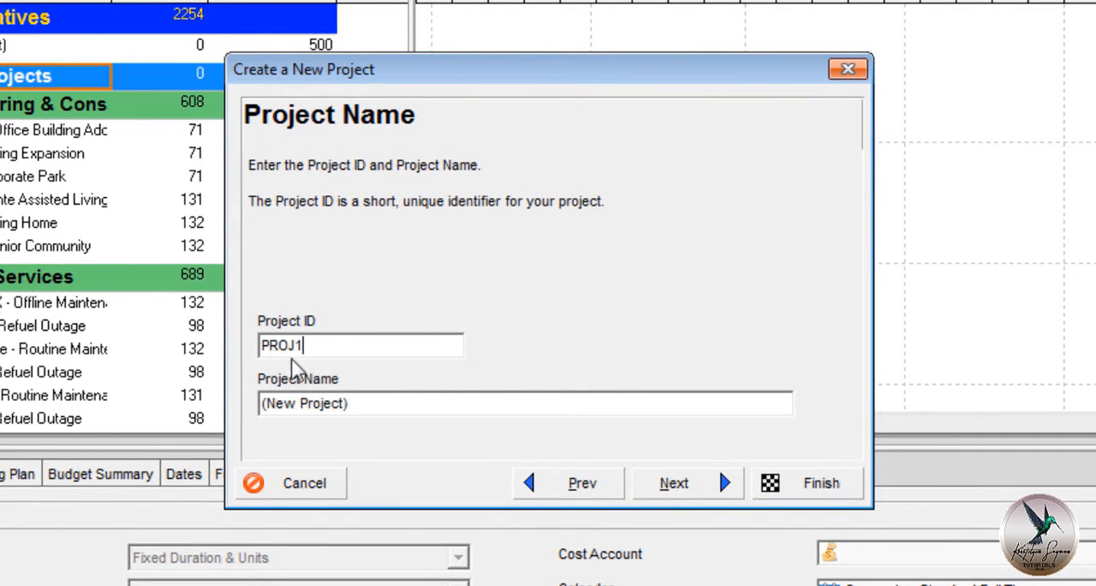
left_click_drag(440, 409, 272, 407)
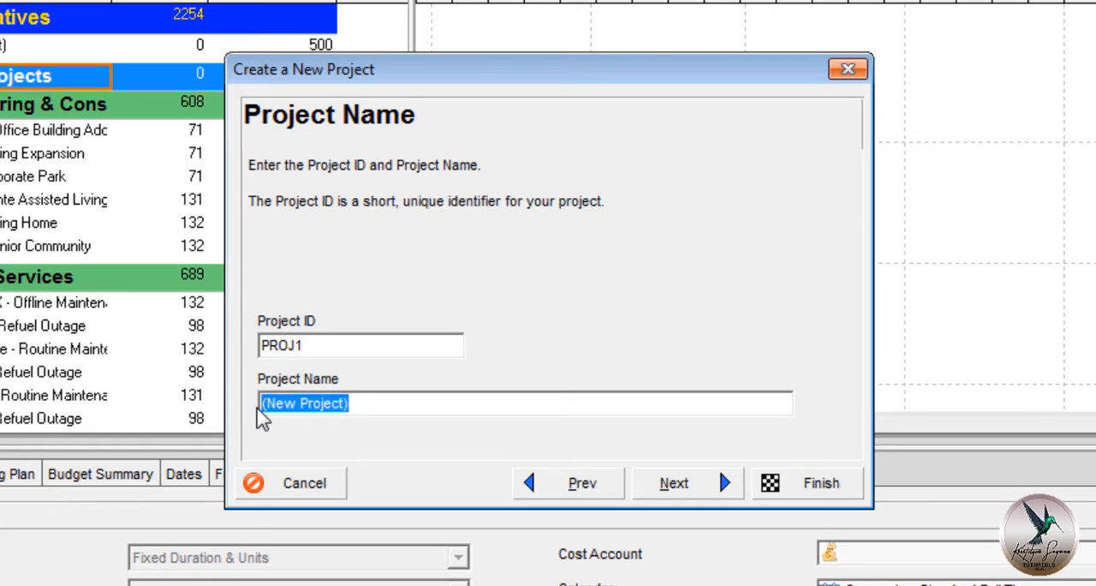
type("Road C")
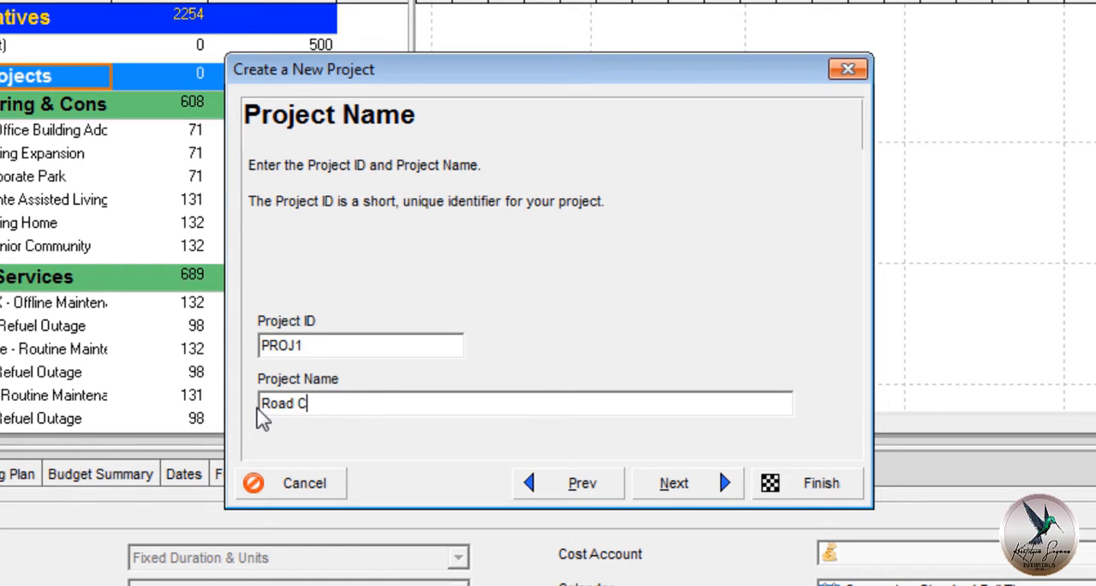
type("oncreting")
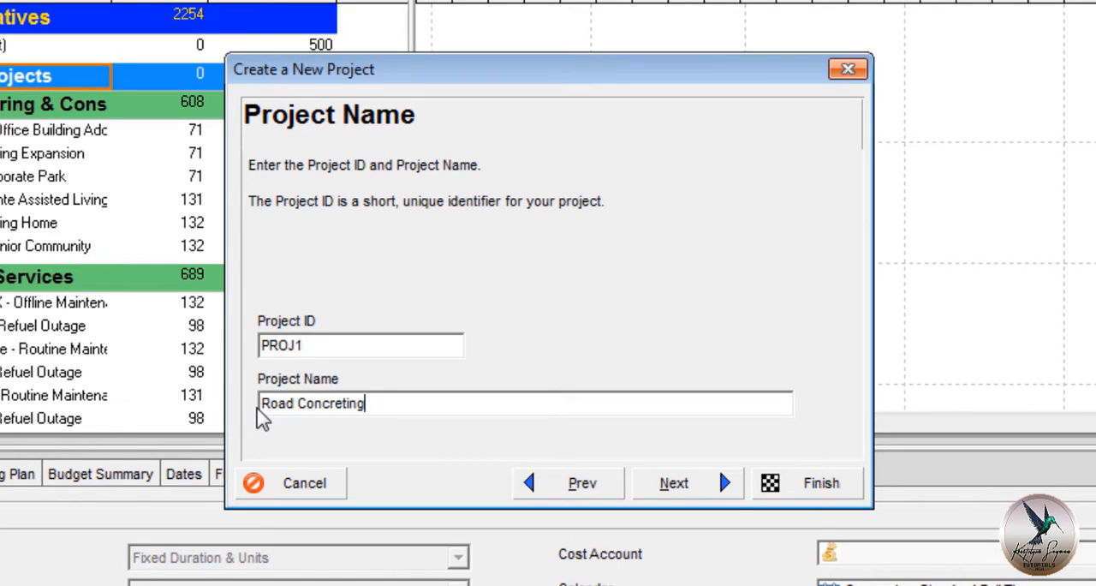
type(" of Yumang Street")
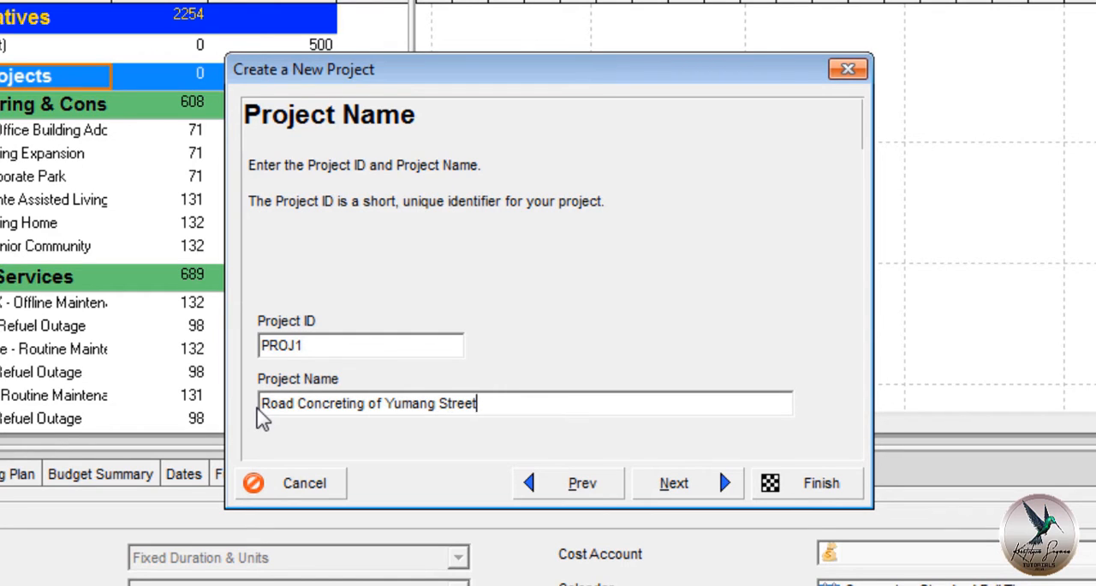
left_click(670, 484)
Set the project's planned start to 22 March 2018 at 8 AM, leaving the Must Finish By date empty.
left_click(401, 404)
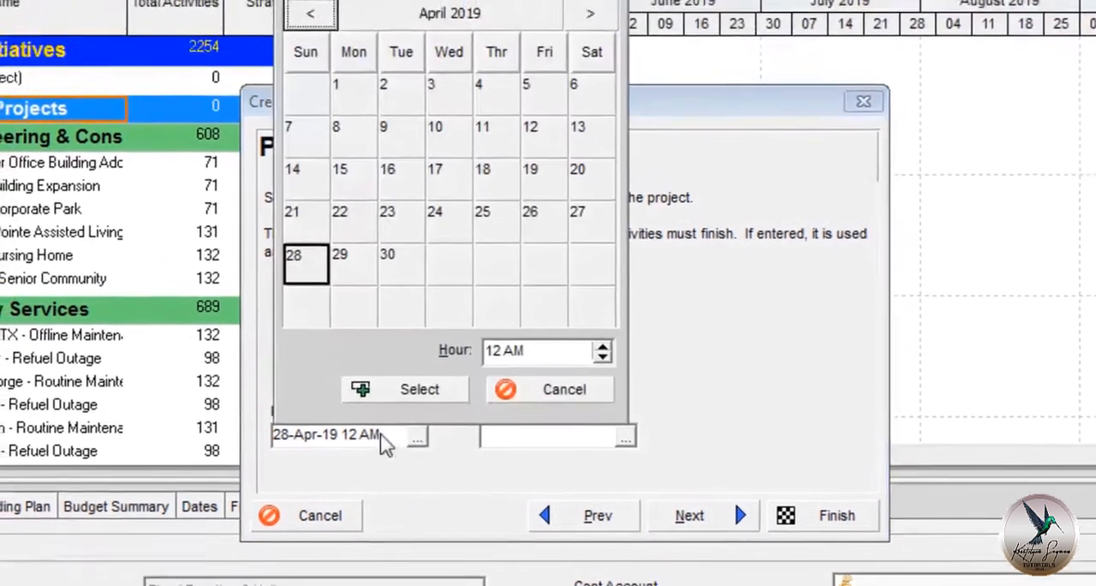
left_click(328, 46)
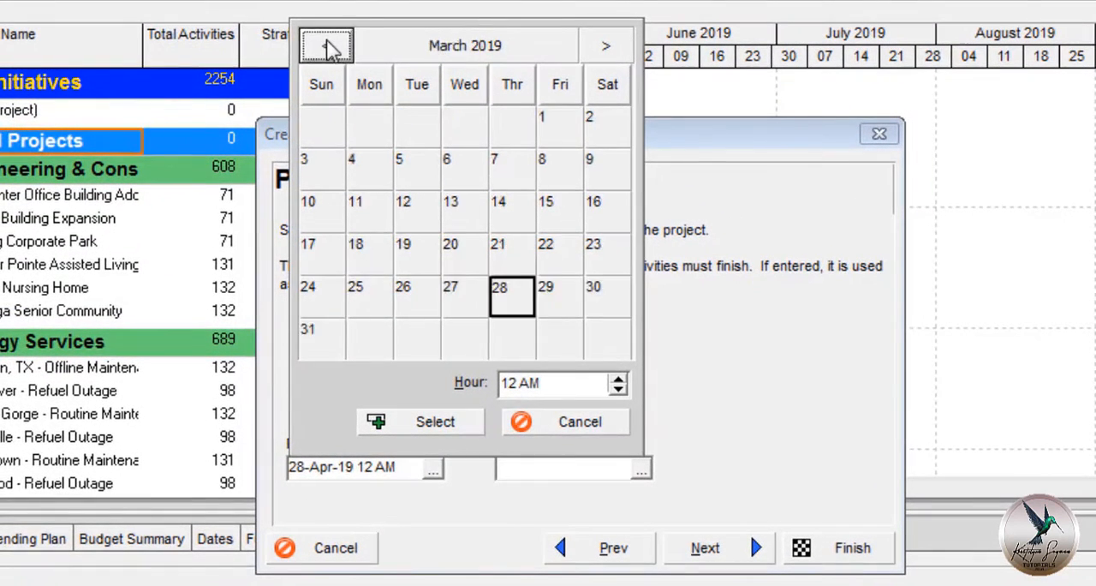
left_click(328, 47)
left_click(328, 46)
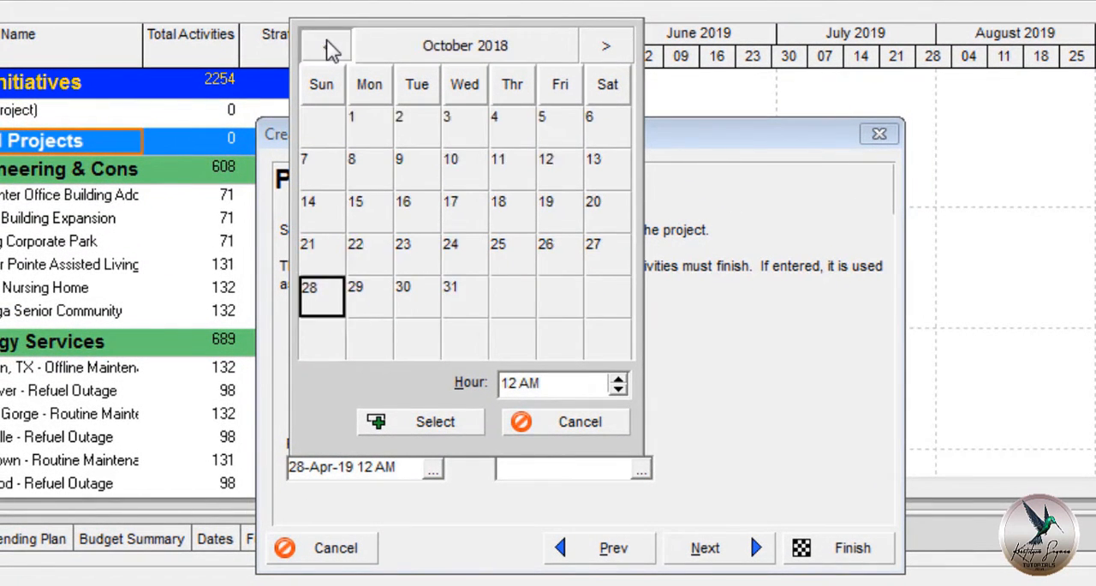
left_click(328, 46)
left_click(328, 47)
left_click(328, 46)
left_click(328, 46)
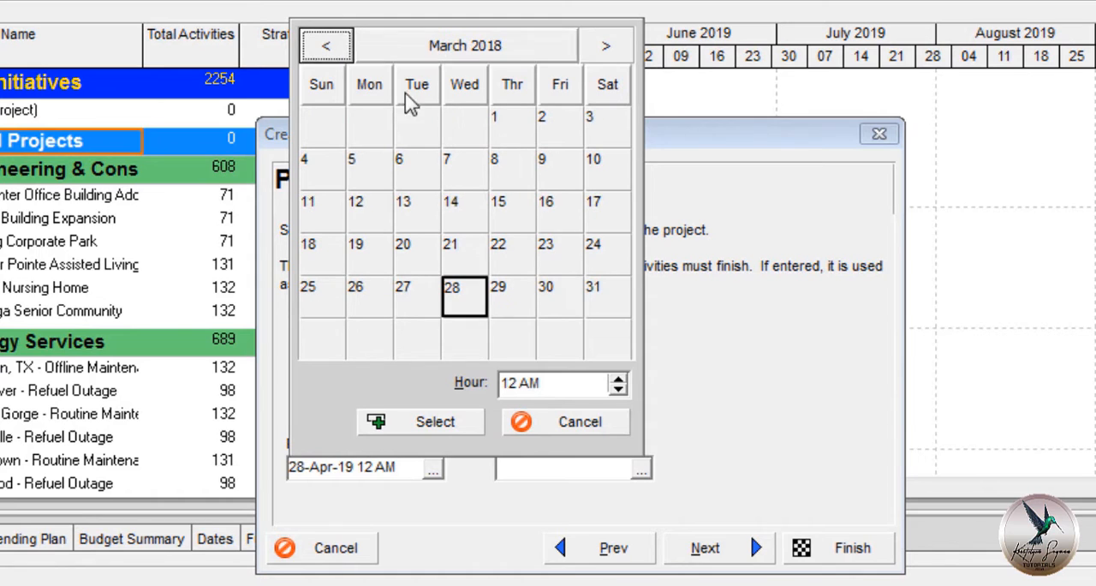
left_click(512, 253)
left_click(521, 383)
type("8")
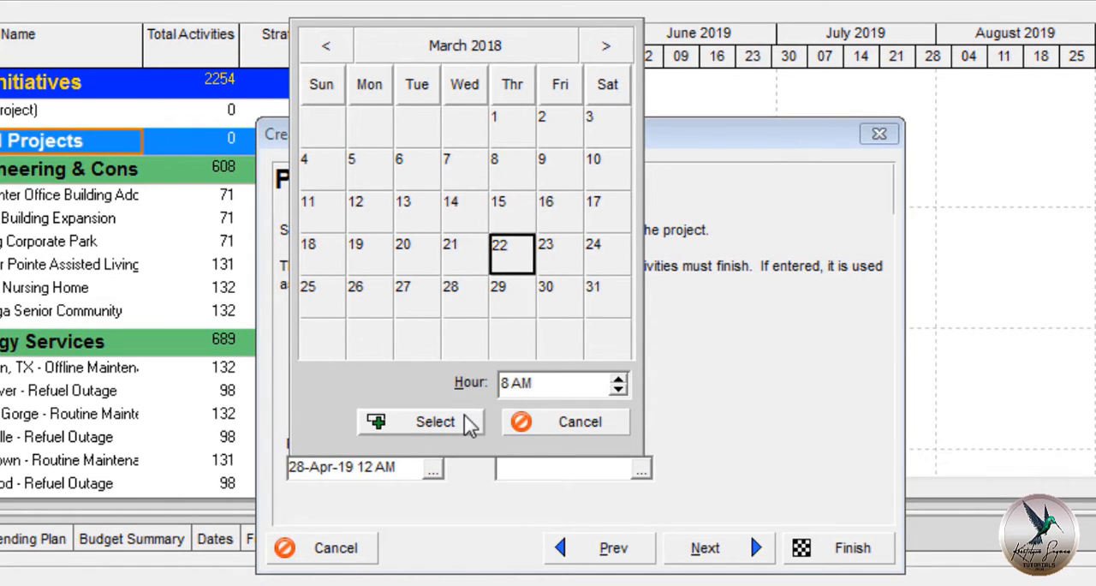
left_click(437, 421)
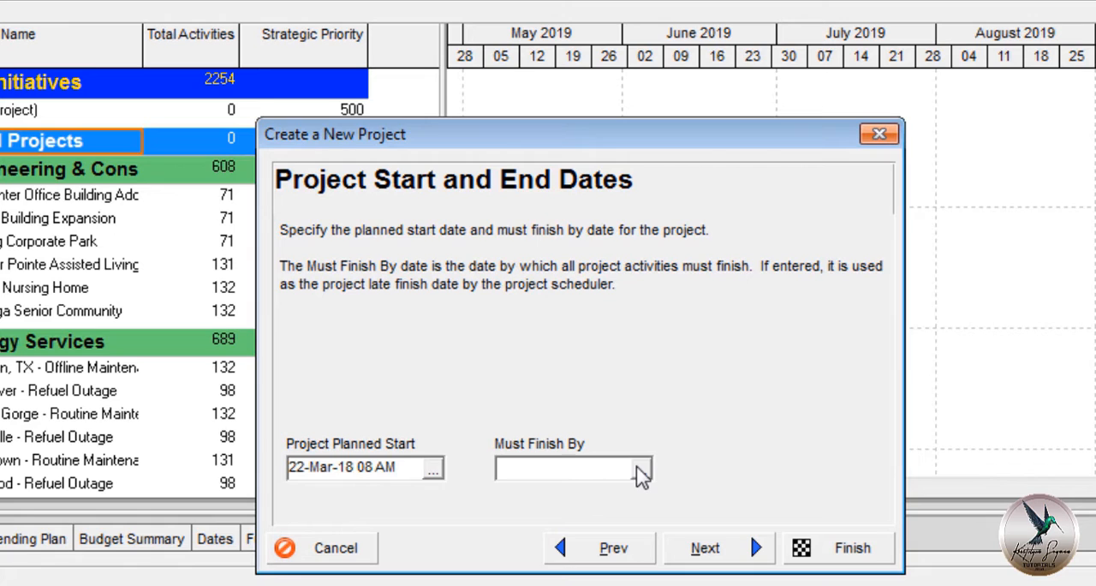
left_click(720, 562)
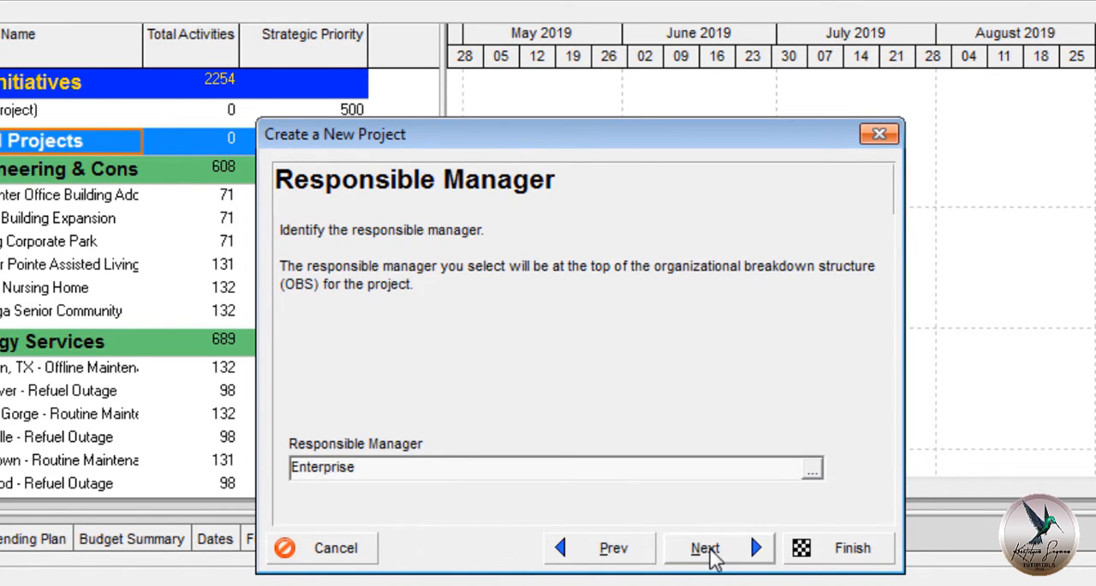
Keep Enterprise as responsible manager and Standard Rate as the assignment rate type, and finish creating the project.
left_click(714, 558)
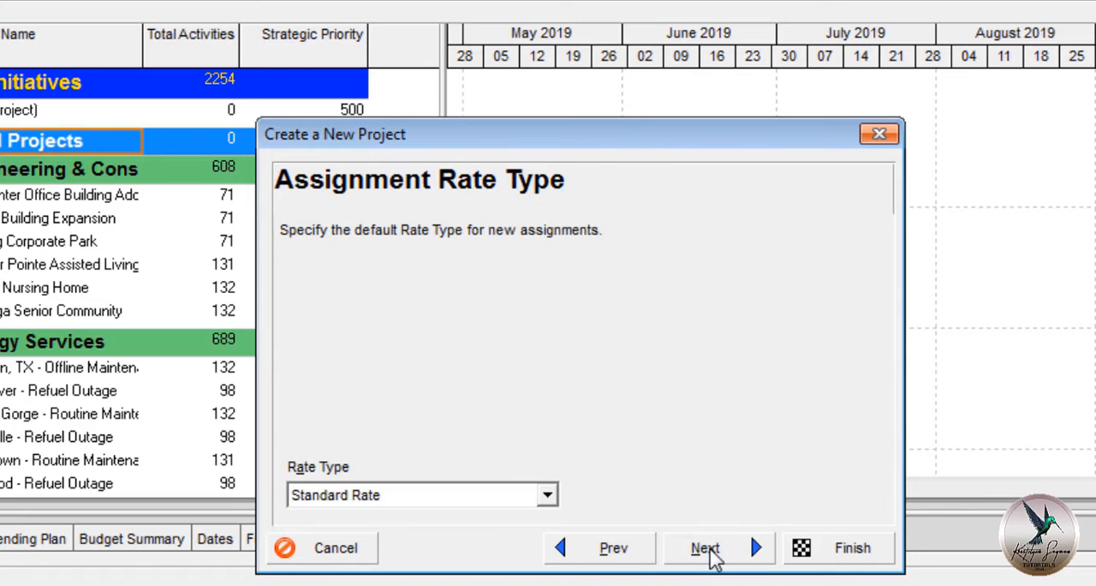
left_click(711, 556)
left_click(838, 546)
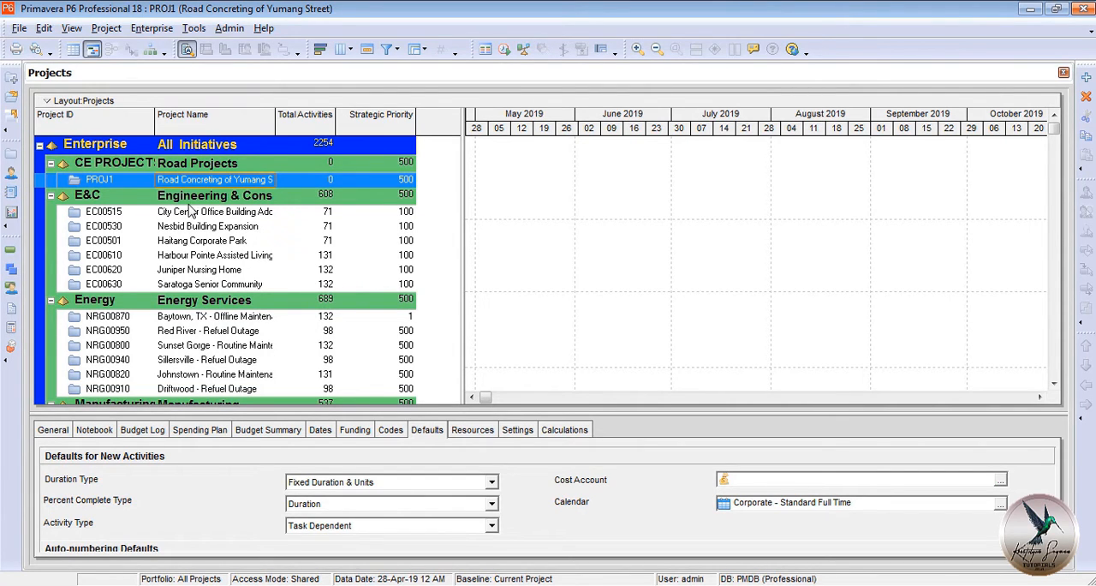
Review the status options in PROJ1's general details and keep the project Active.
left_click(53, 435)
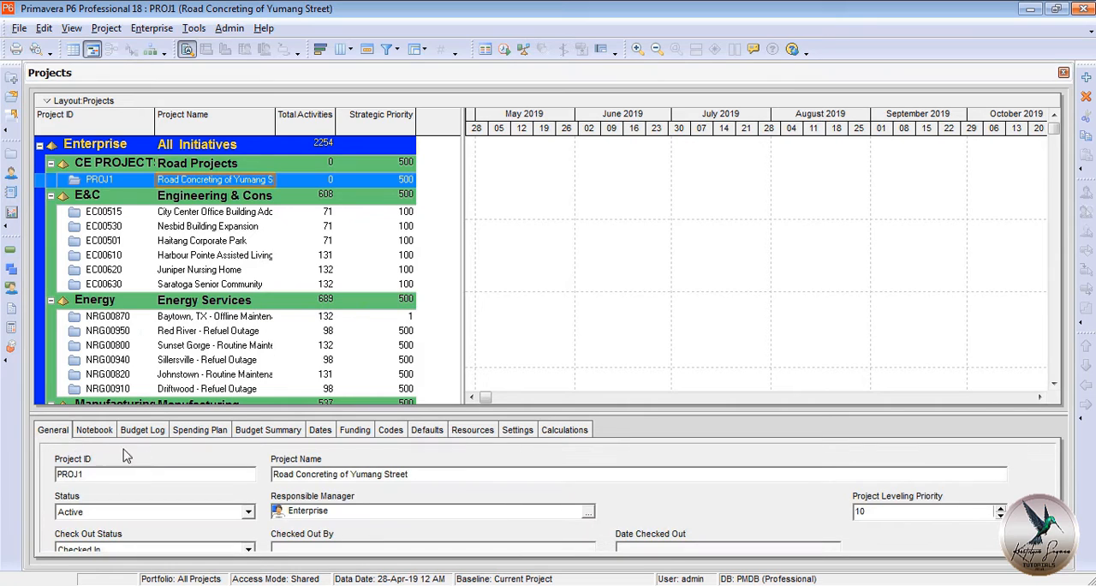
left_click(248, 513)
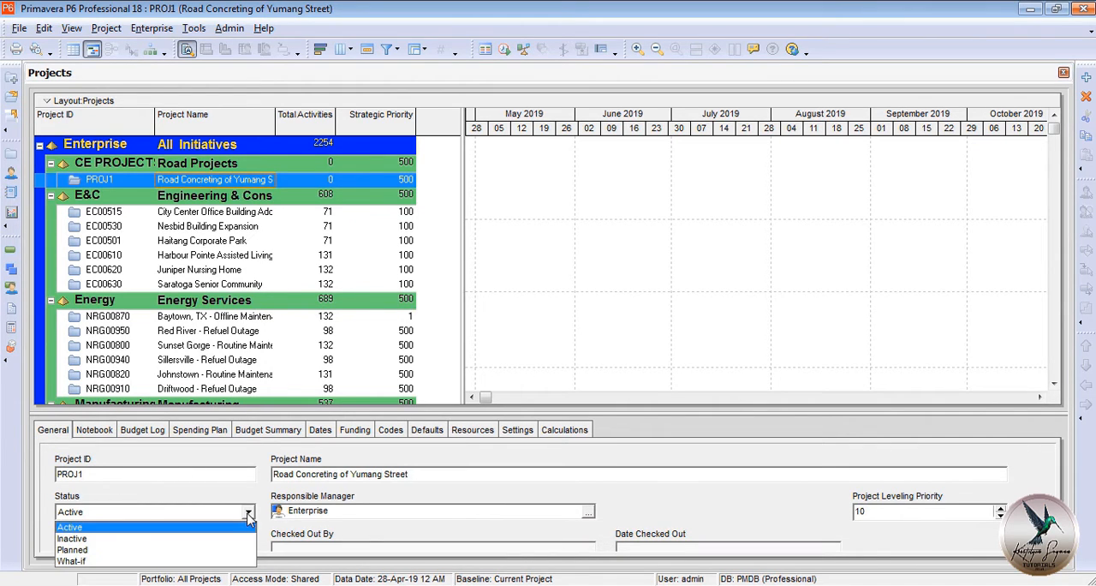
left_click(244, 529)
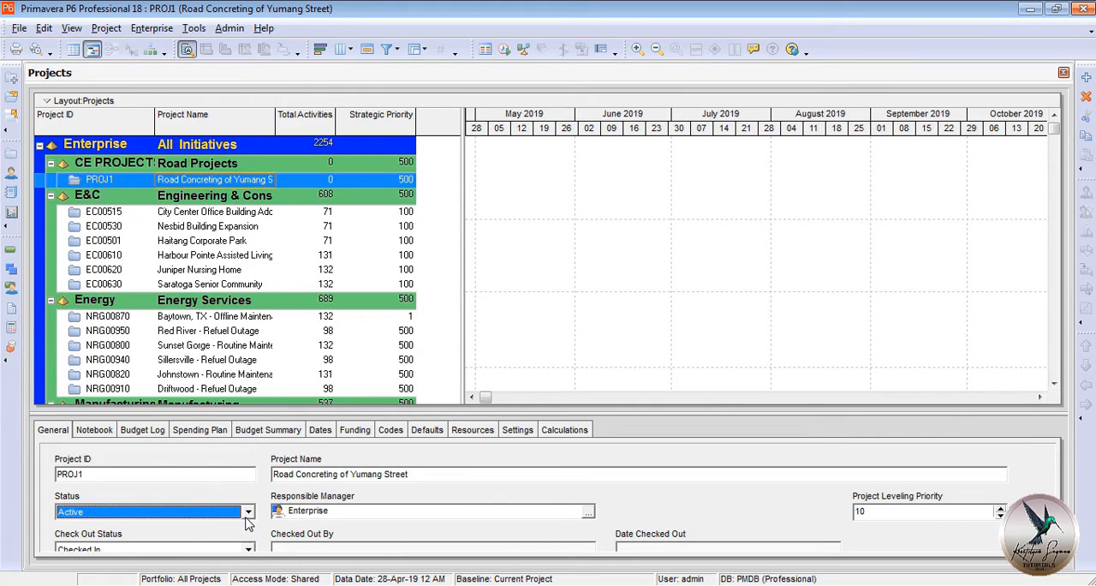
Set PROJ1's data date to 22-Mar-18 08 AM in its schedule dates.
left_click(319, 431)
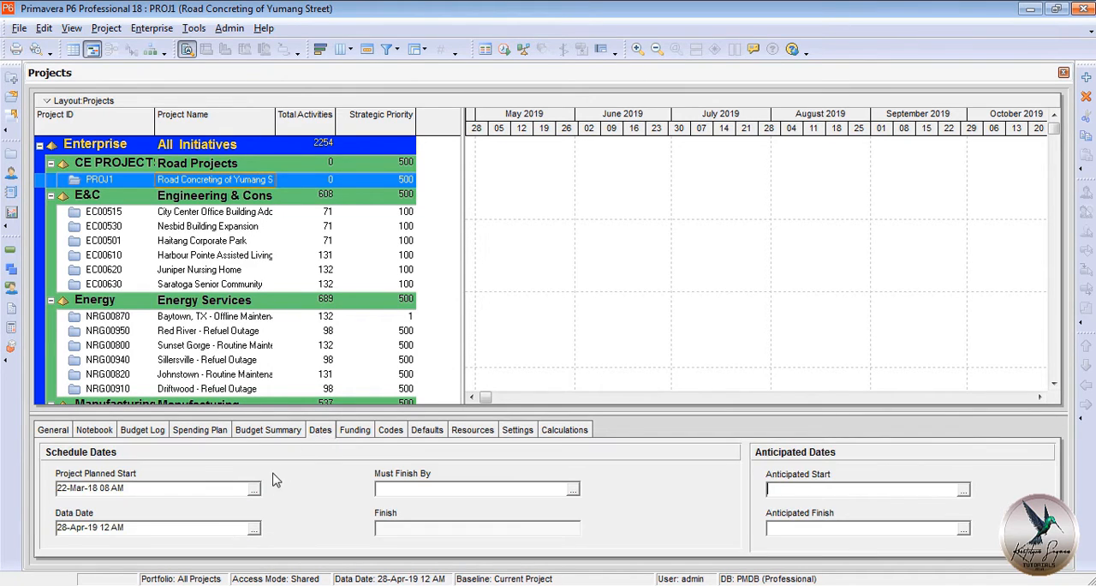
left_click(254, 530)
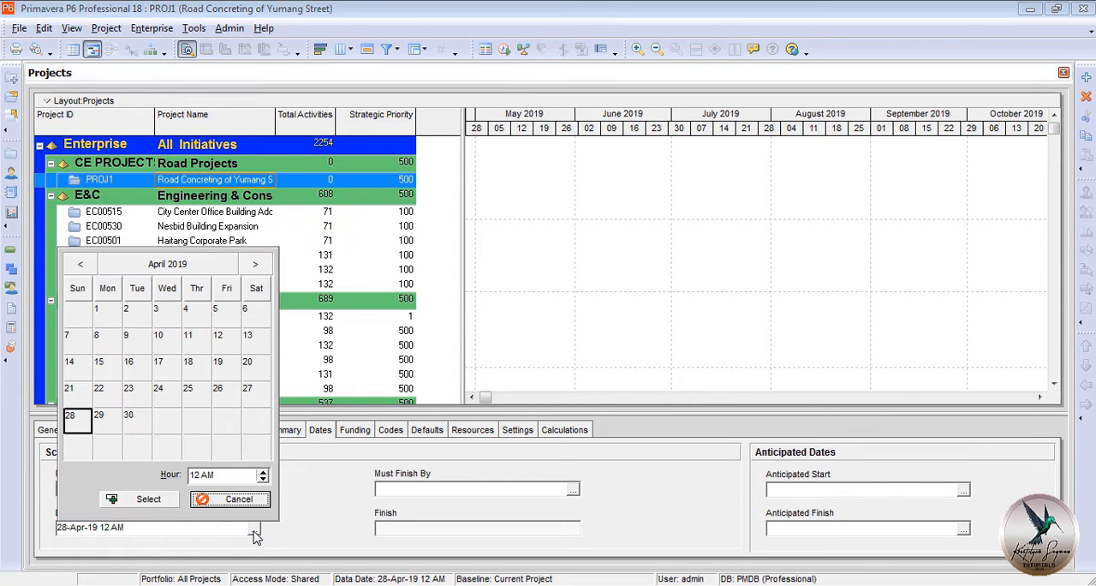
left_click(237, 498)
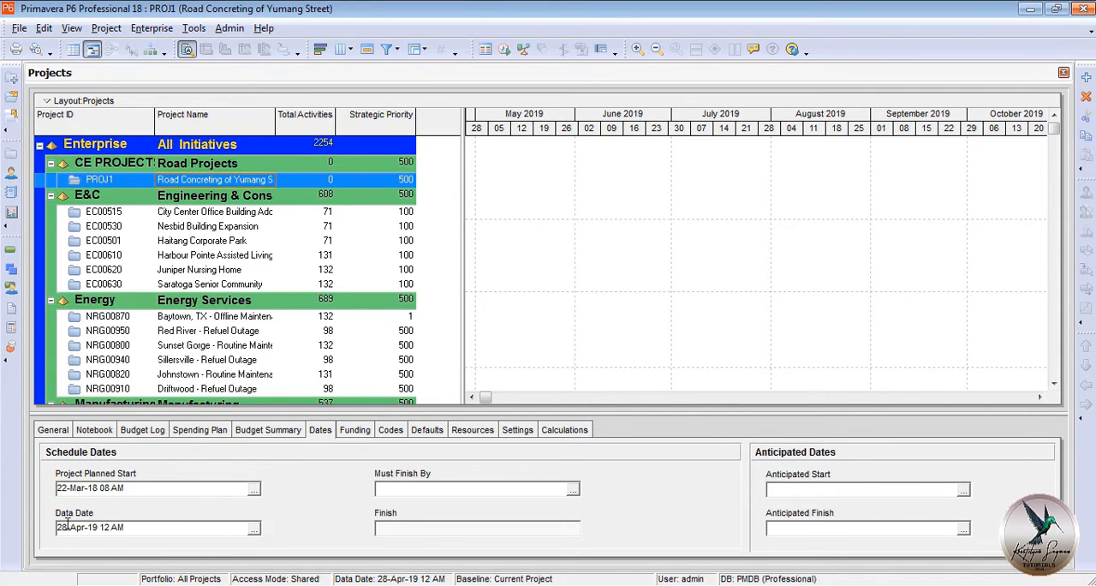
key("BackSpace")
type("2")
double_click(81, 528)
type("Mar")
key("BackSpace")
type("8")
key("BackSpace")
key("BackSpace")
type("08")
Set PROJ1's Must Finish By date to 04-Jun-18 05 PM.
left_click(503, 488)
type("04-Jun-18 05")
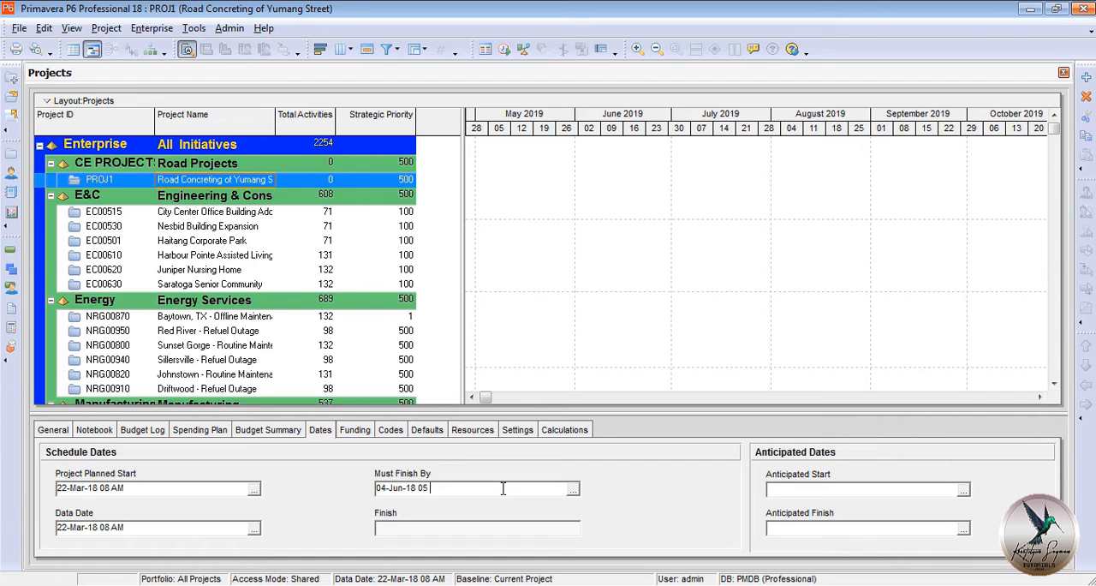
type(" PM")
Set the project's anticipated start to 22-Mar-18 08 AM and its anticipated finish to 04-Jun-18 05 PM.
left_click(940, 489)
type("22-Mar-18 08 AM")
left_click(922, 531)
type("04-Jun-18")
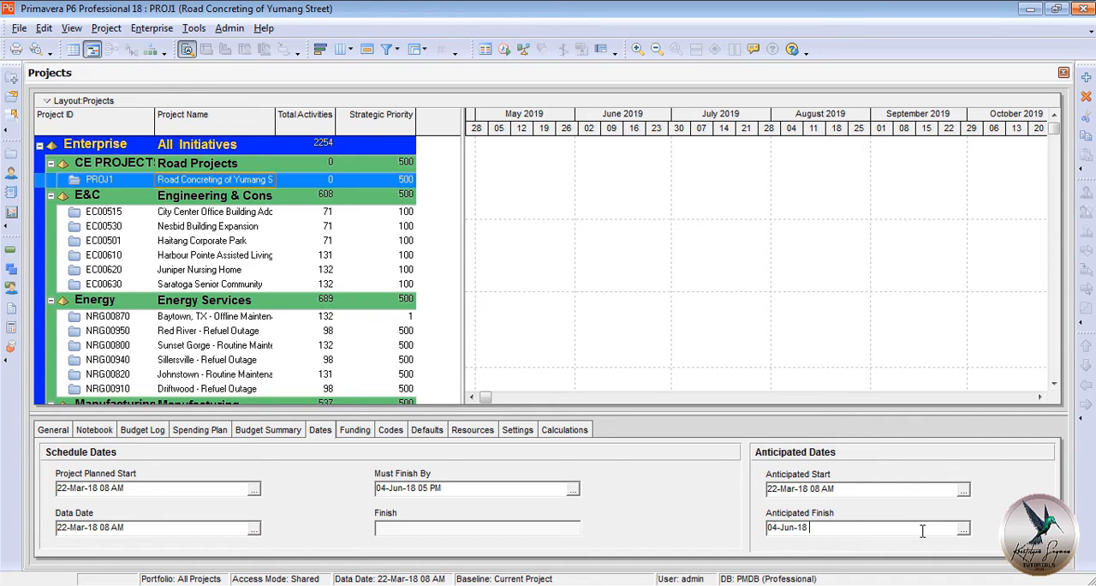
type(" 05PM")
Look through the global calendars offered as the project's default calendar, and leave without assigning one.
left_click(426, 429)
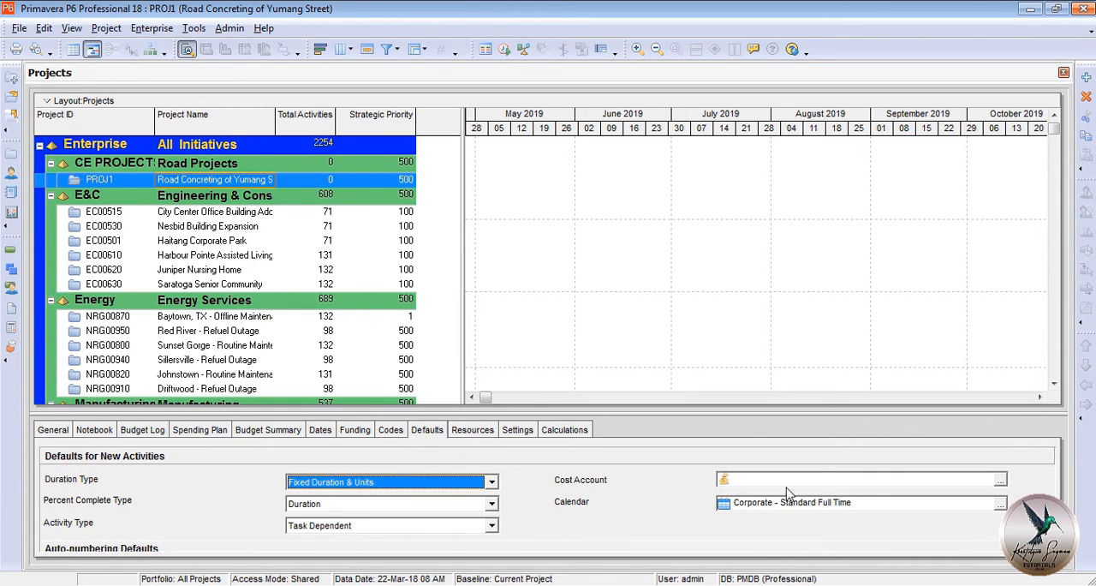
left_click(1000, 503)
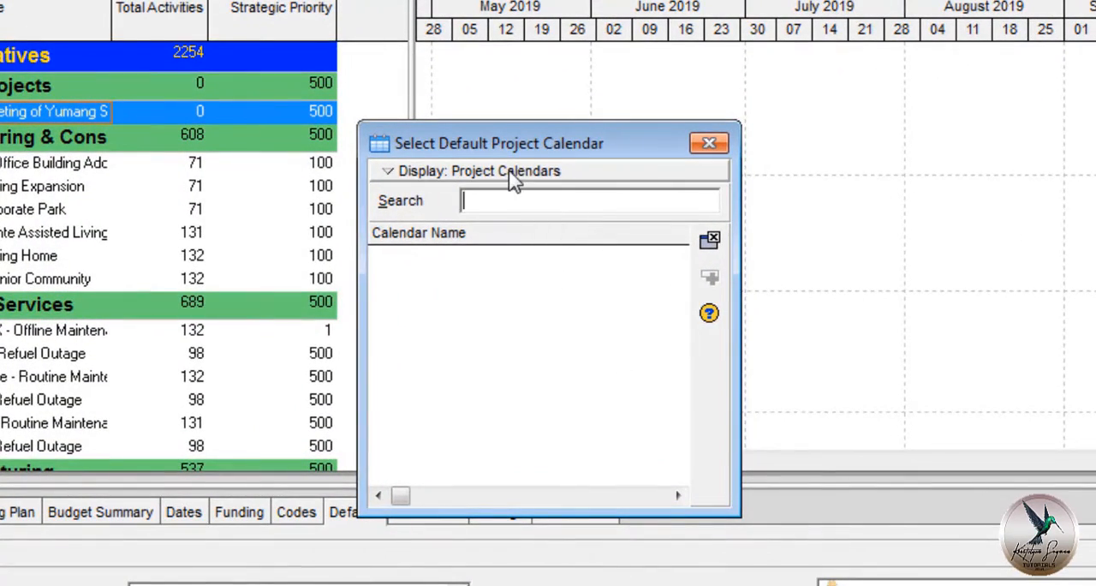
left_click(511, 173)
left_click(518, 203)
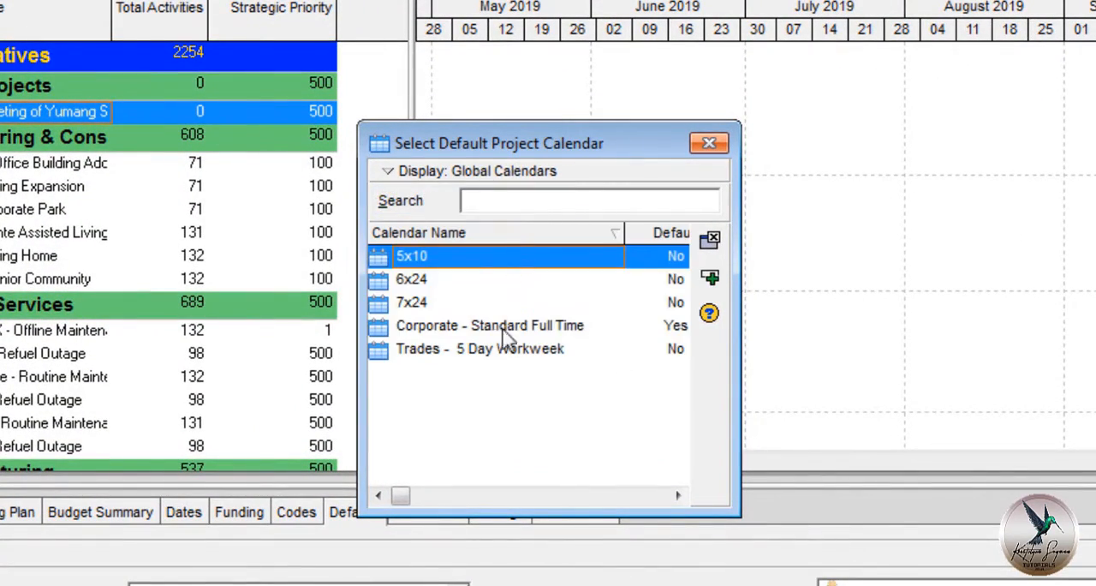
left_click(514, 355)
left_click(511, 324)
left_click(512, 299)
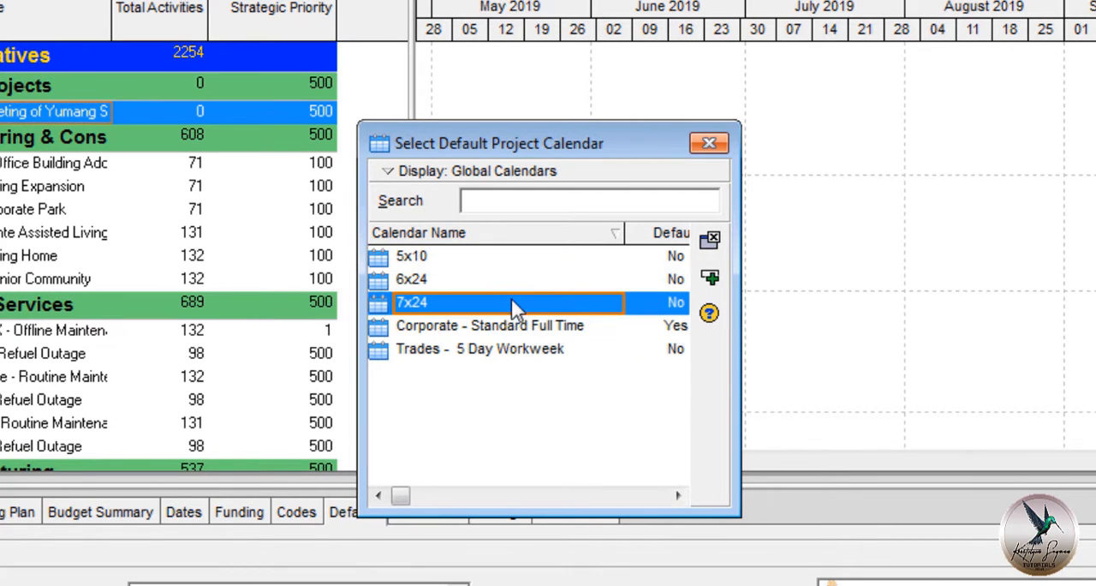
left_click(503, 275)
left_click(504, 257)
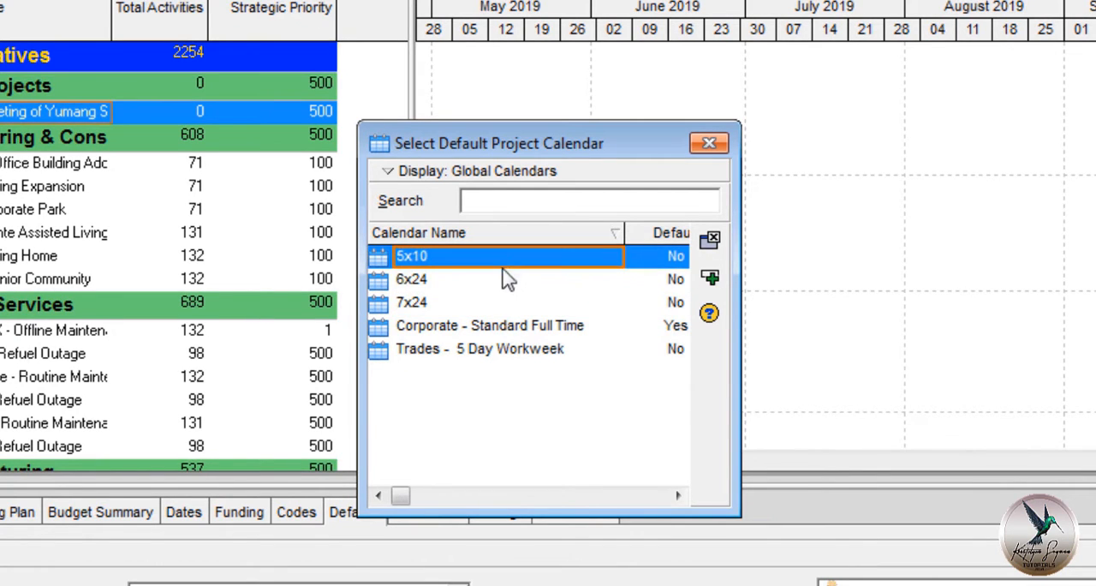
left_click(712, 144)
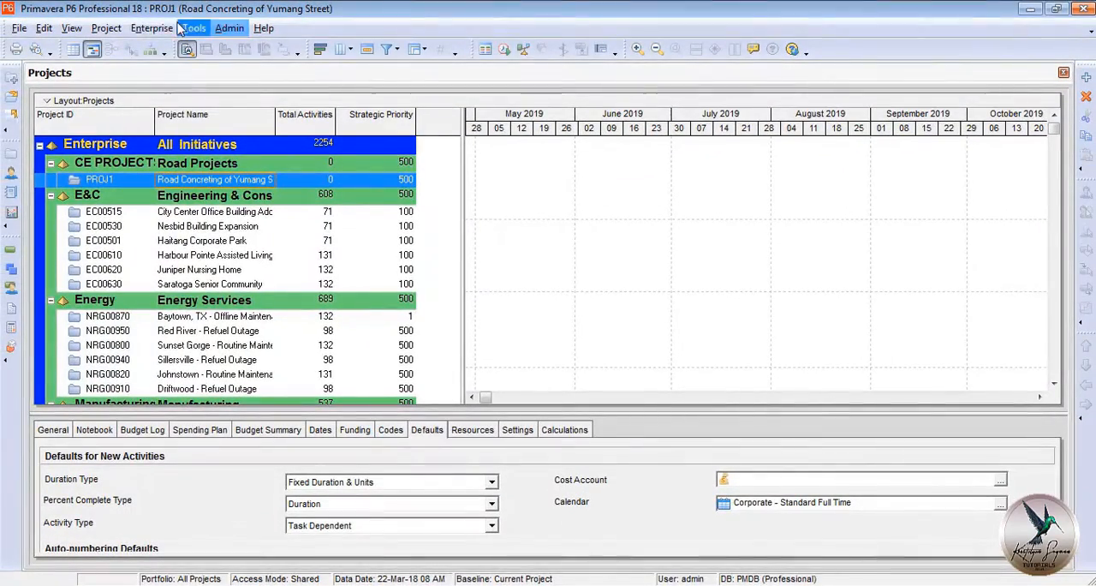
Add a new project calendar in the enterprise calendars, copied from the global calendar Corporate - Standard Full Time.
left_click(151, 27)
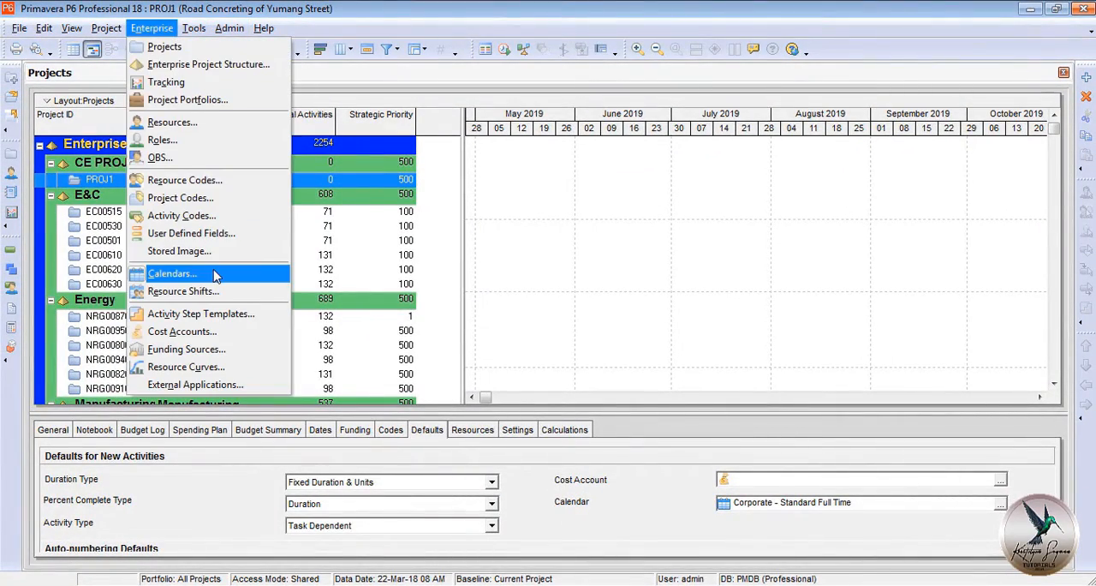
left_click(286, 273)
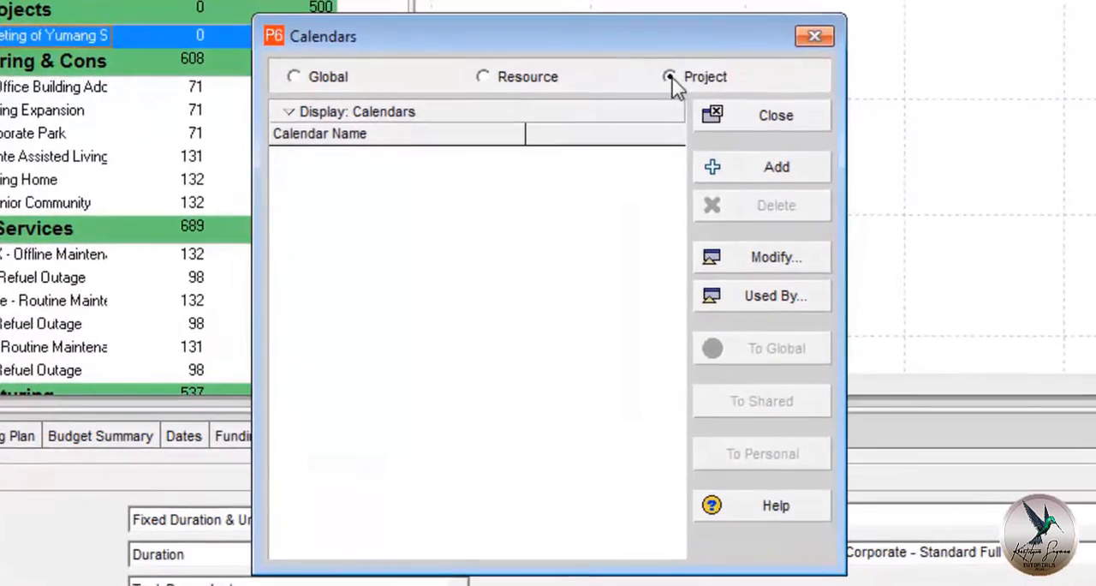
left_click(649, 133)
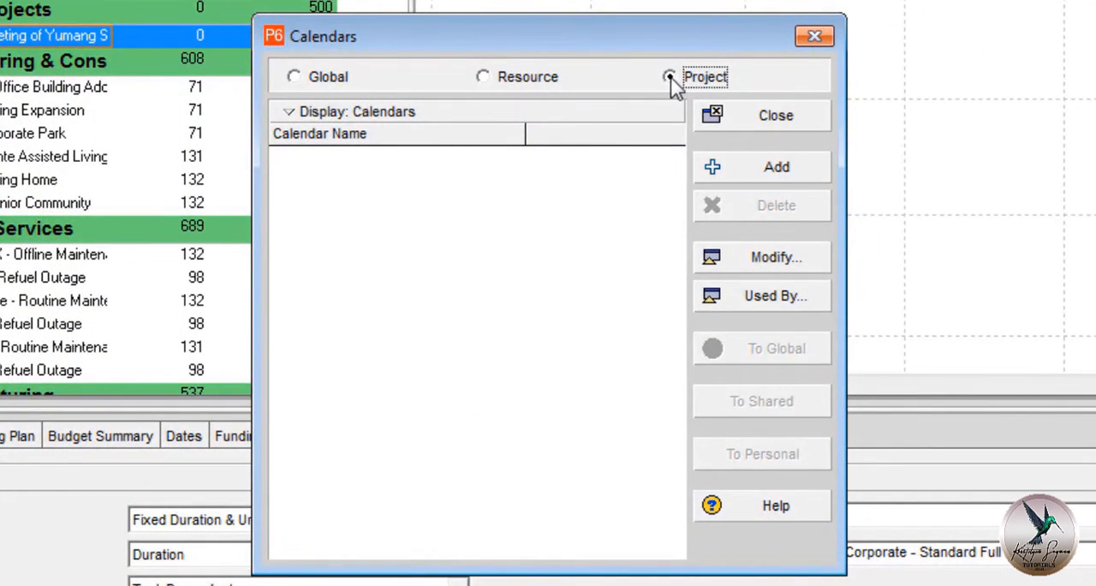
left_click(761, 175)
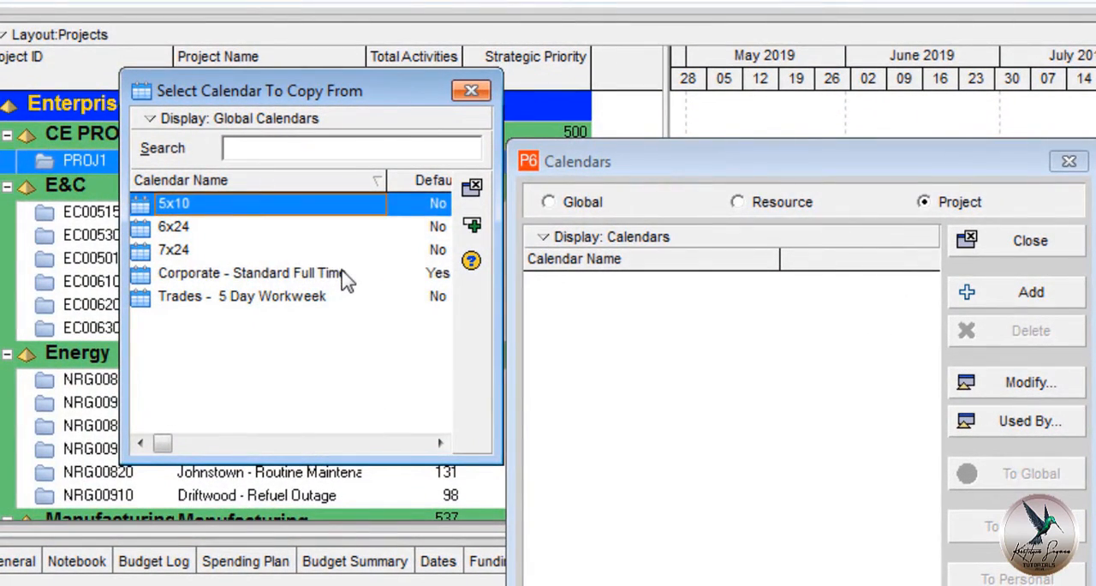
left_click(137, 176)
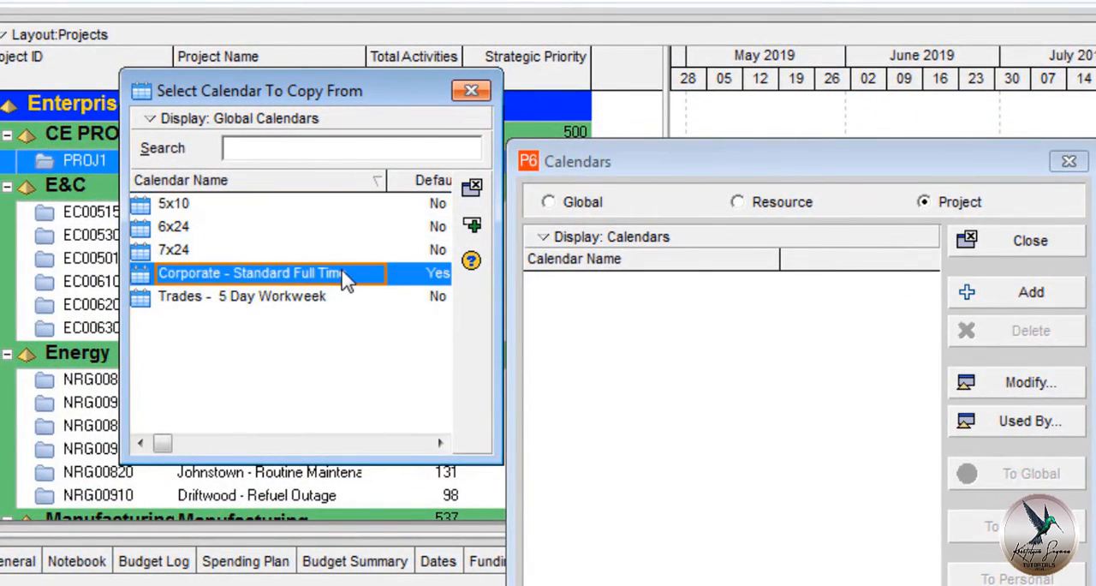
double_click(346, 279)
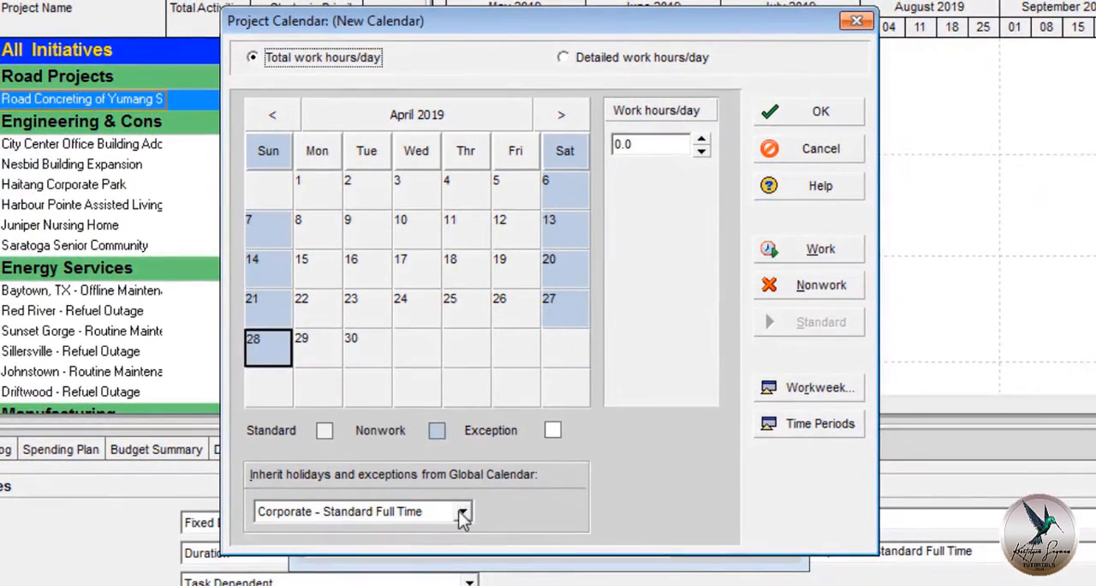
Set the new calendar to inherit holidays and exceptions from <None> and to use detailed work hours/day.
left_click(462, 514)
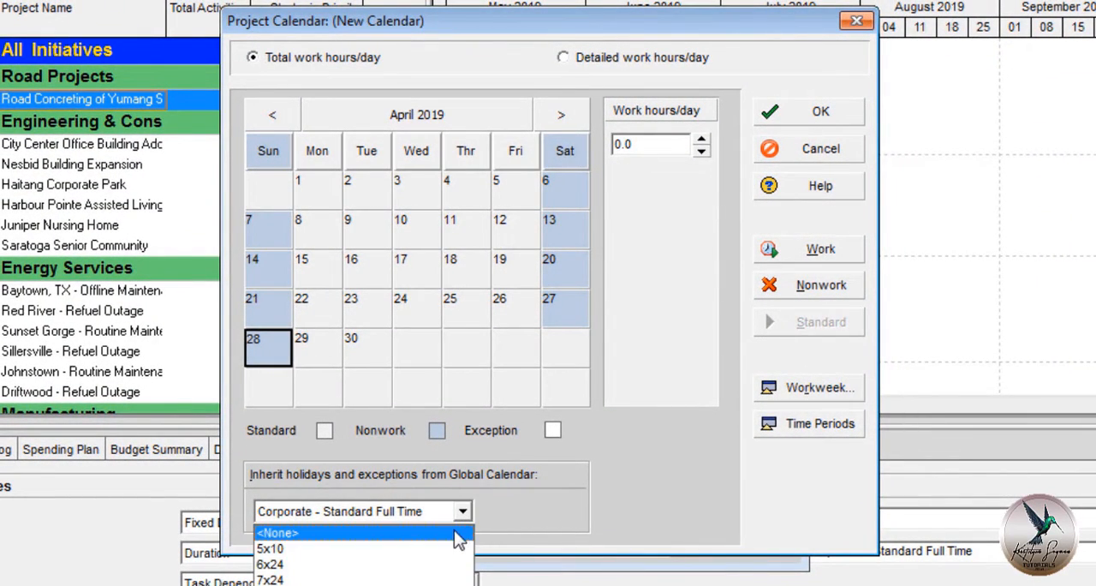
left_click(457, 532)
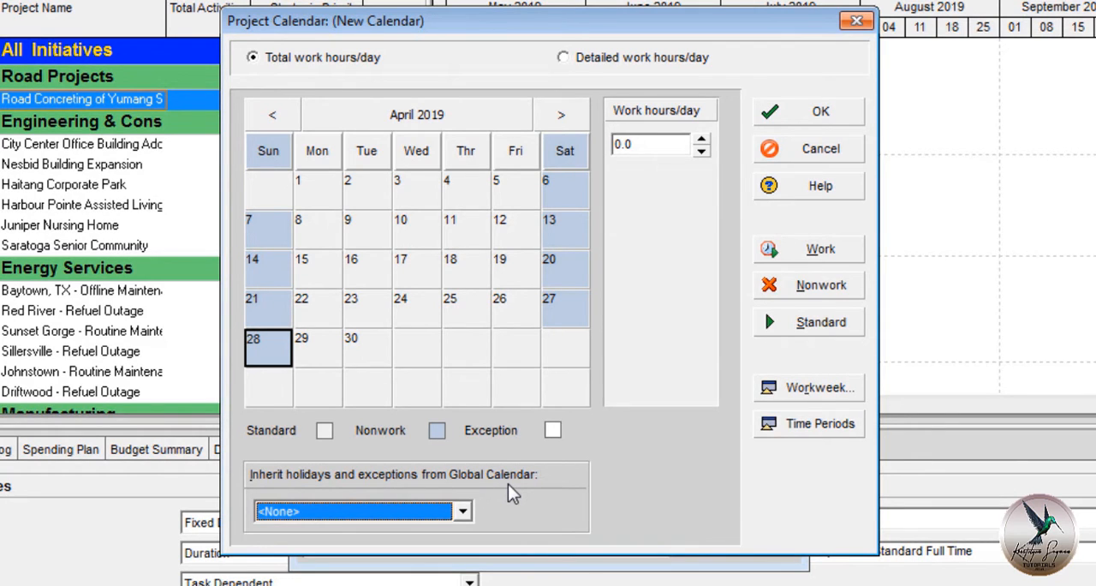
left_click(640, 59)
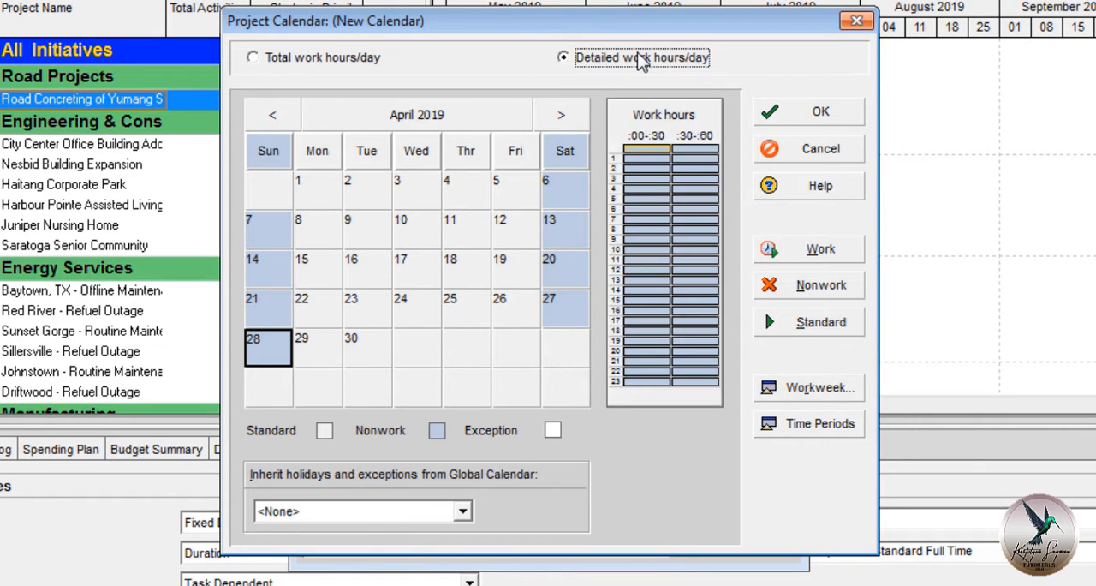
Set the workweek's hours for Sunday through Saturday to 8:00–12:00 and 13:00–17:00, then save the new calendar and close the calendar list.
left_click(815, 387)
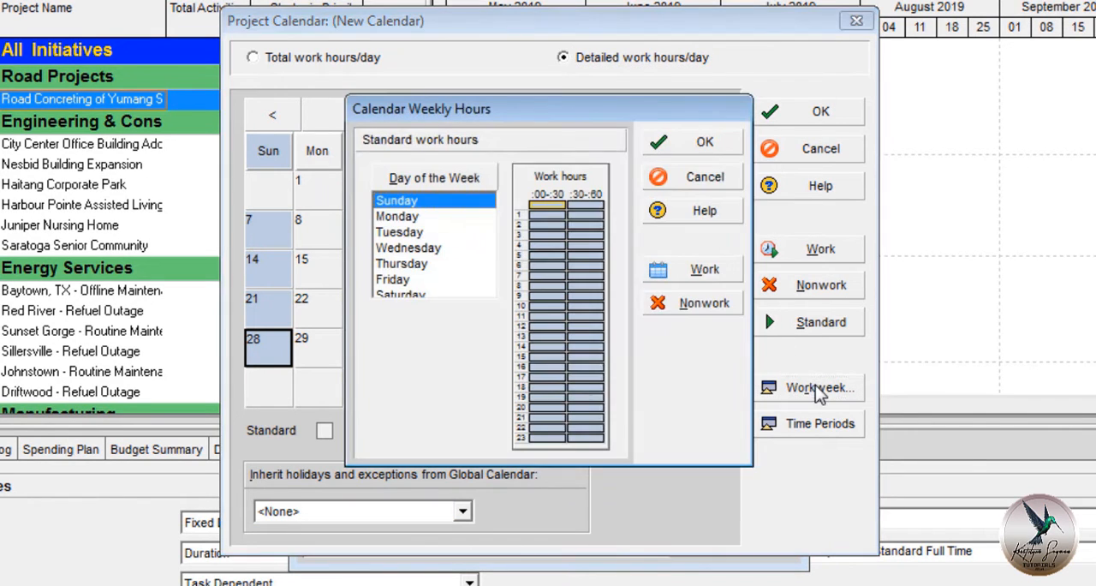
left_click_drag(458, 206, 472, 294)
left_click_drag(548, 293, 599, 324)
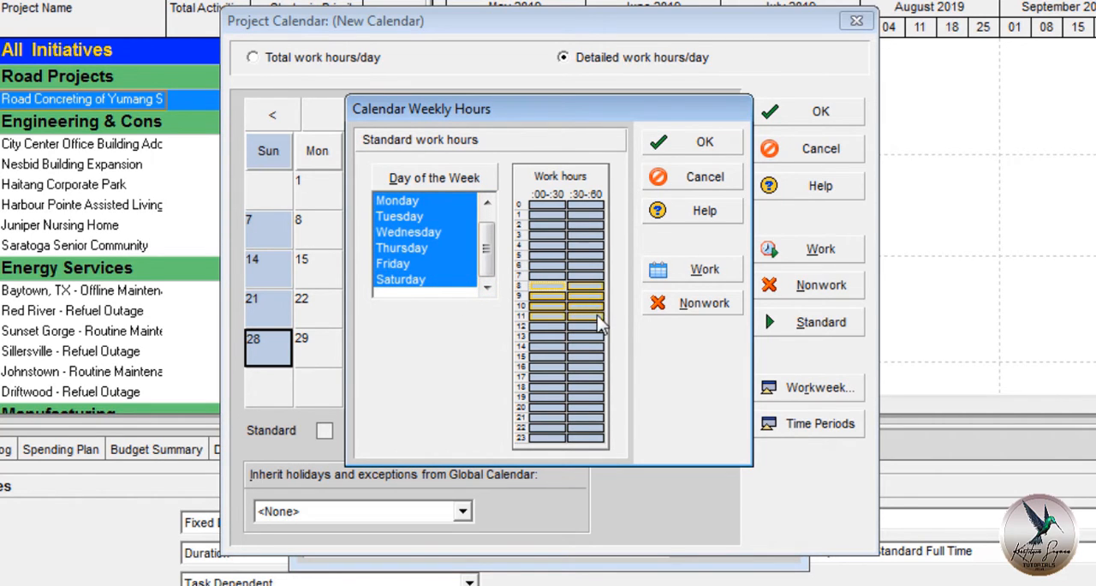
left_click(662, 271)
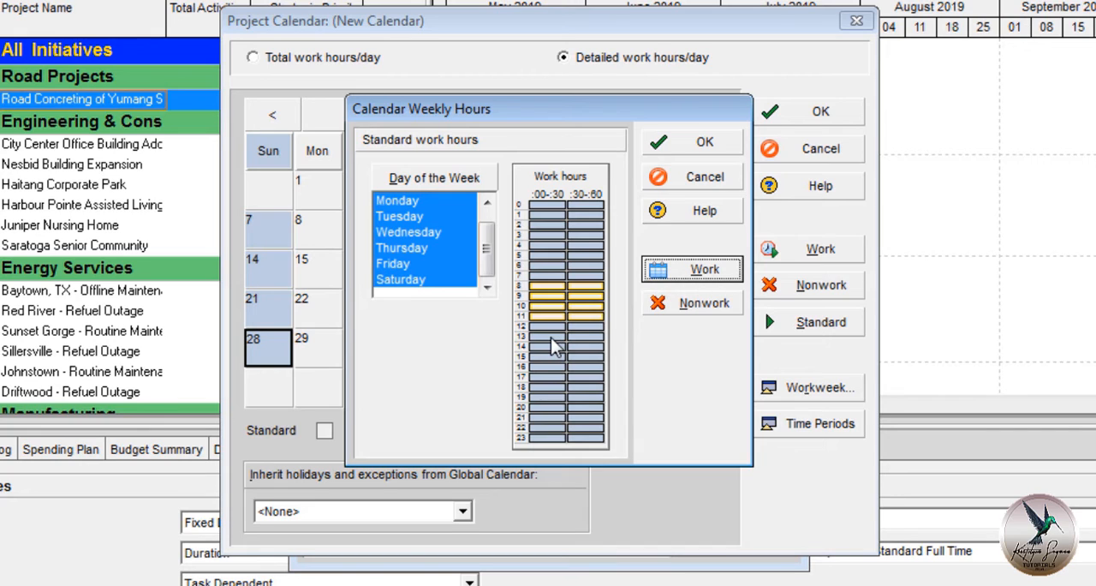
left_click_drag(551, 337, 609, 375)
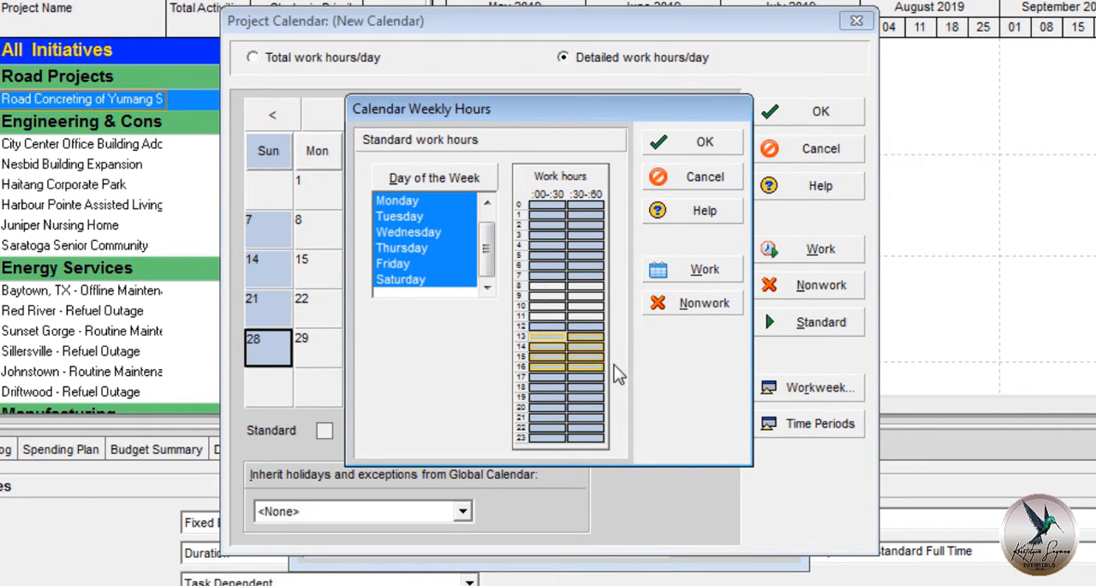
left_click(673, 275)
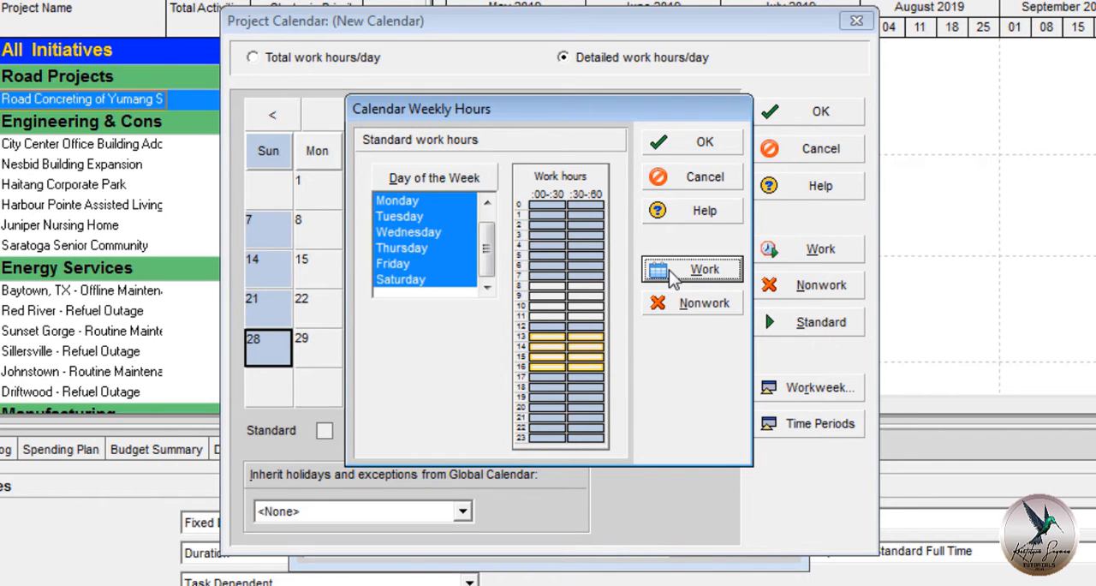
left_click(673, 143)
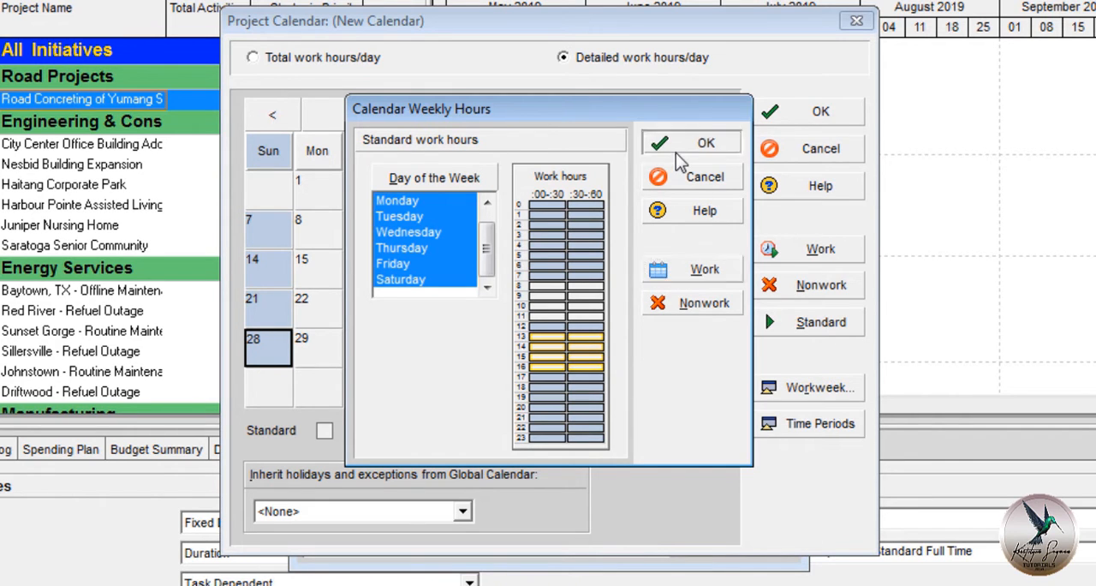
left_click(815, 113)
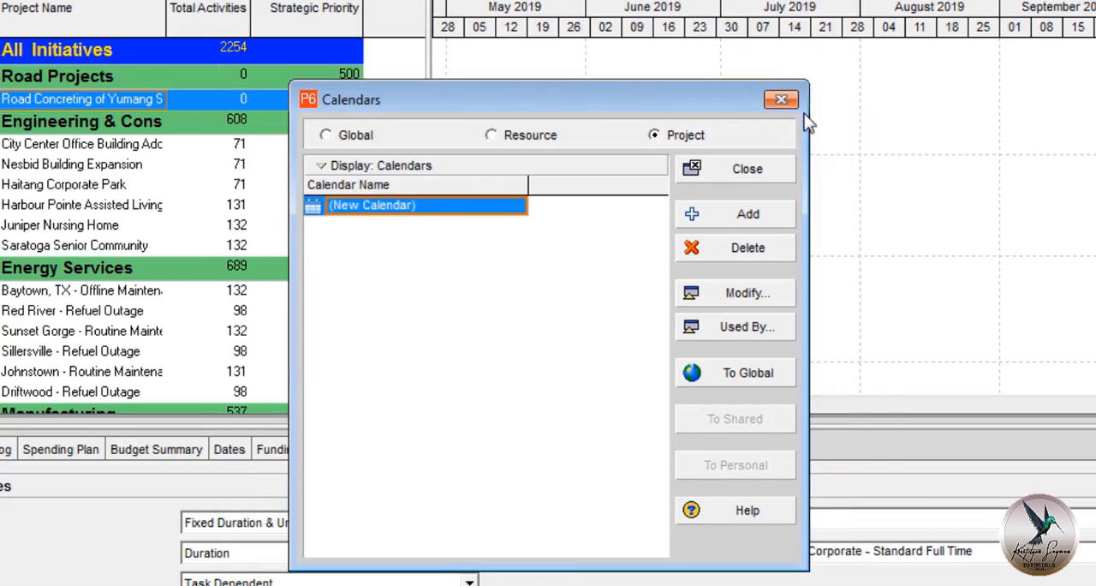
left_click(782, 101)
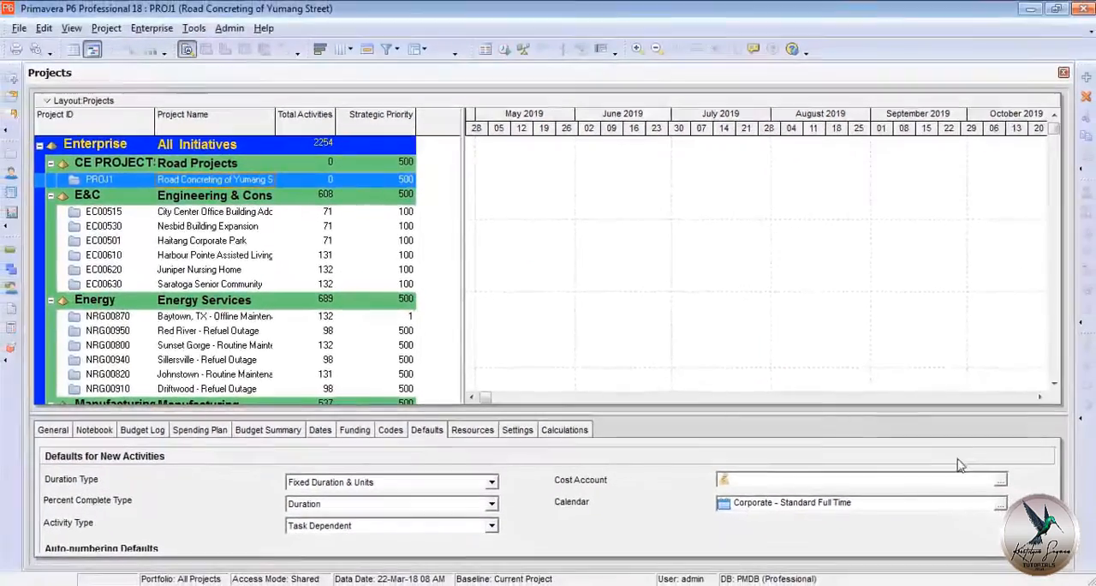
Assign the project calendar (New Calendar) as the default for new activities and set the percent complete type to Physical.
left_click(999, 504)
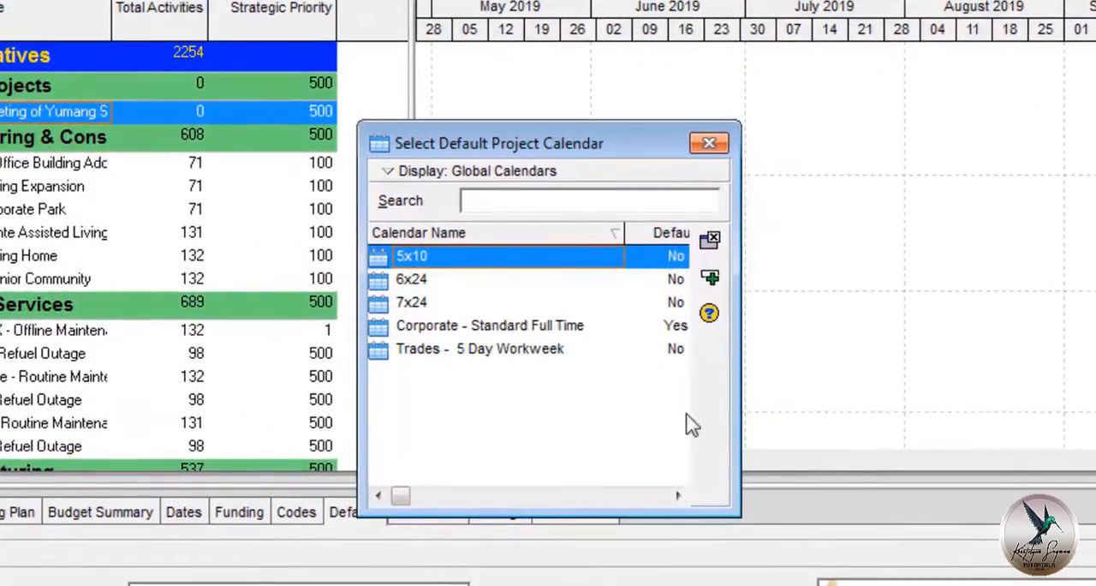
left_click(534, 177)
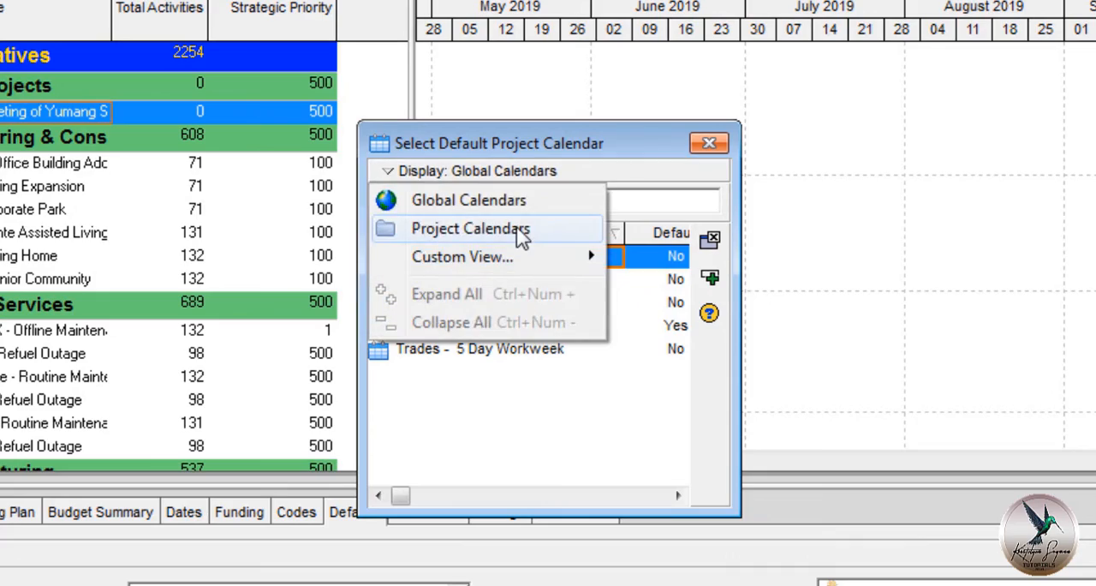
left_click(519, 230)
double_click(526, 288)
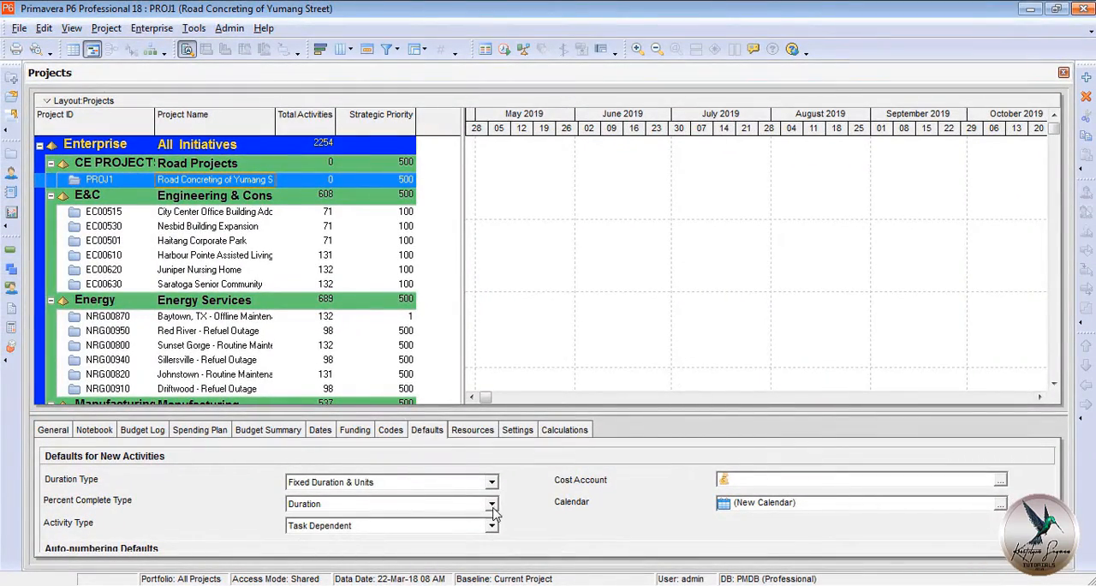
left_click(492, 503)
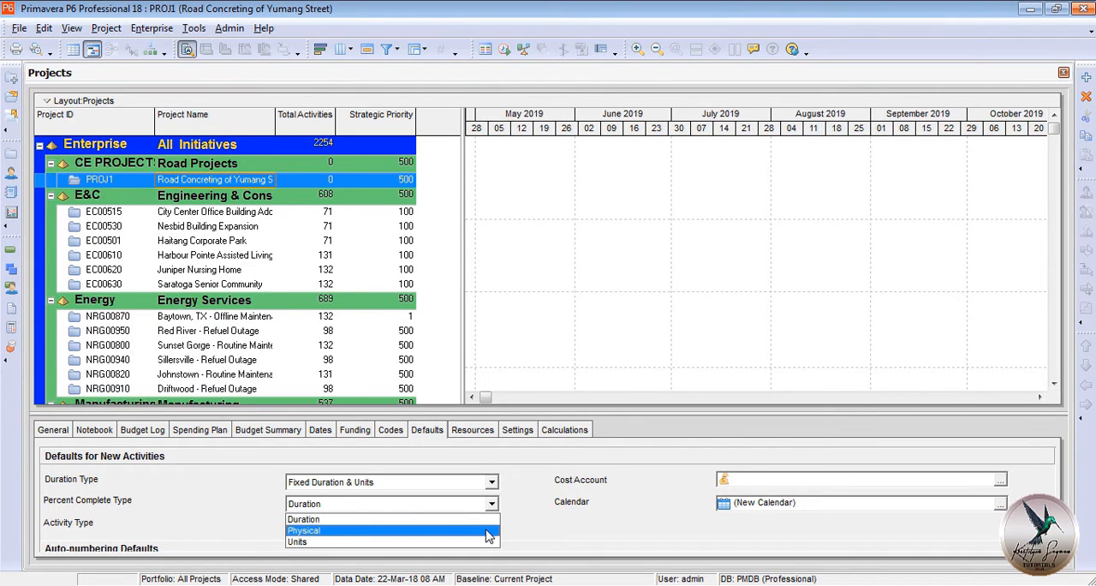
left_click(489, 532)
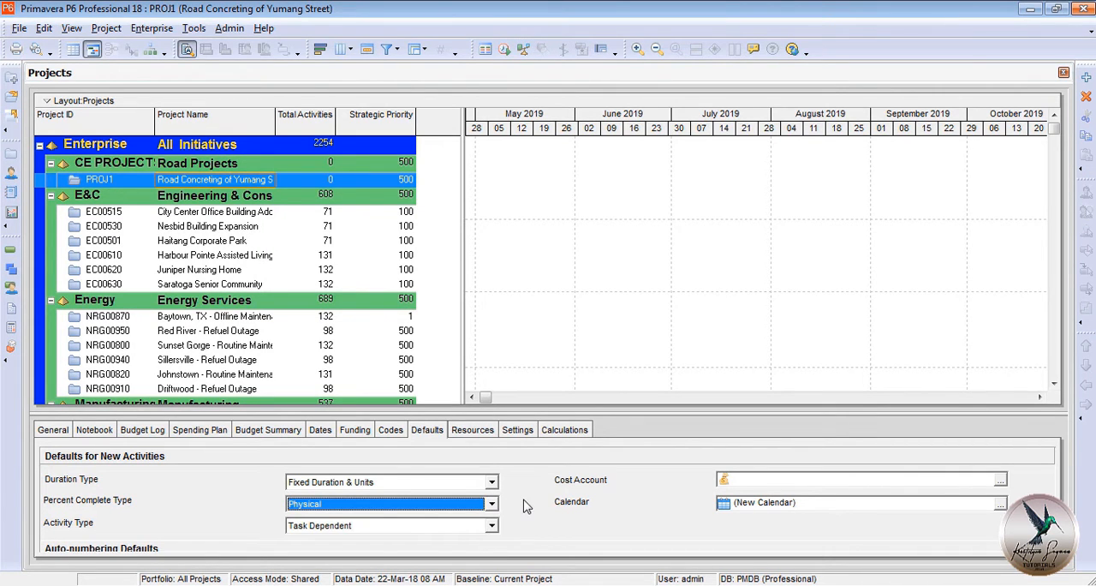
Open the project Road Concreting of Yumang Street and bring up its work breakdown structure.
right_click(297, 179)
left_click(313, 188)
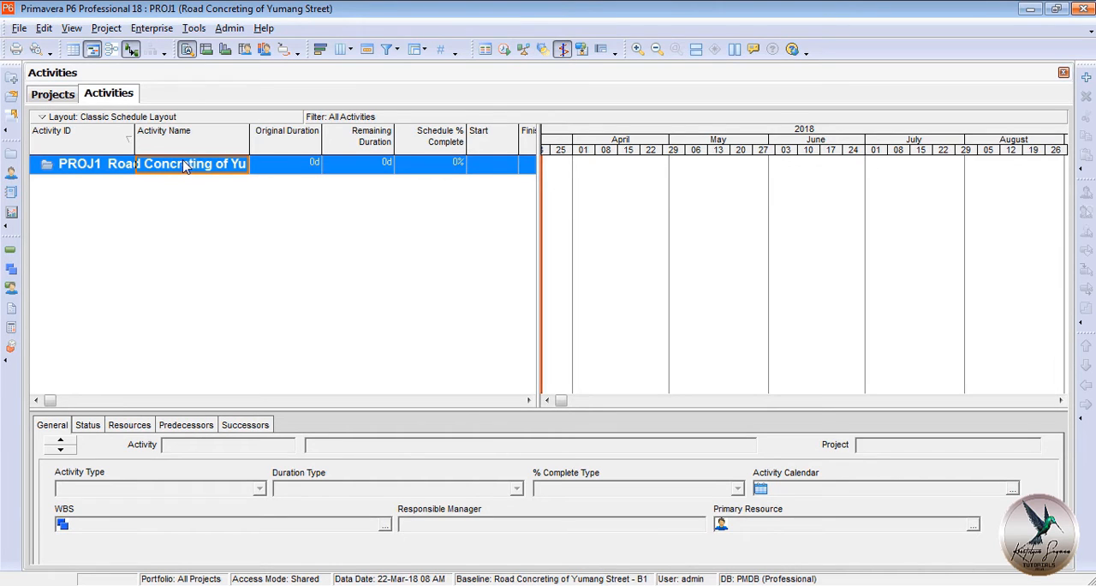
left_click(12, 271)
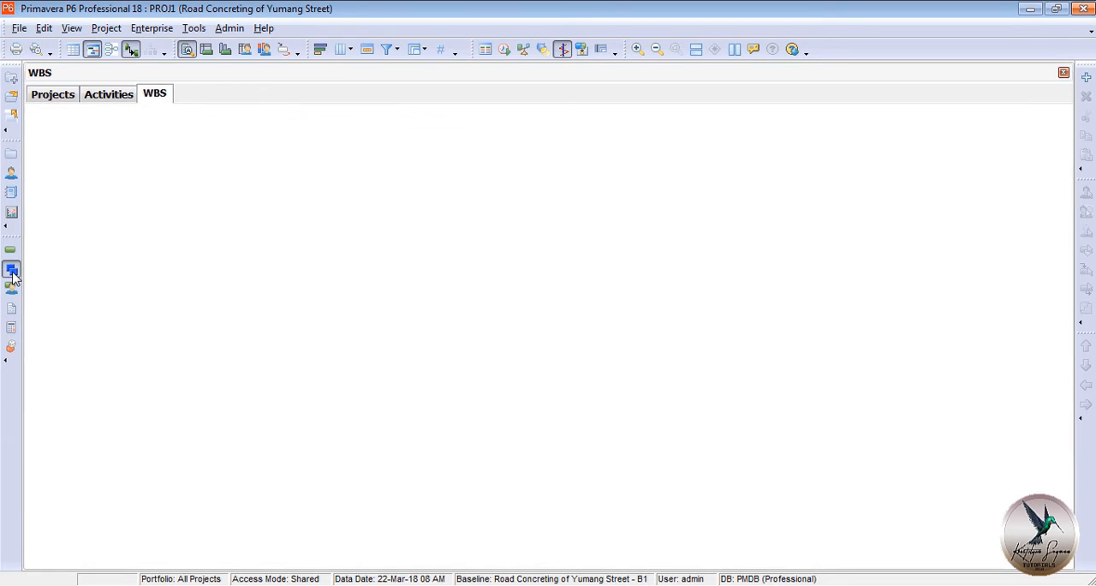
left_click(120, 167)
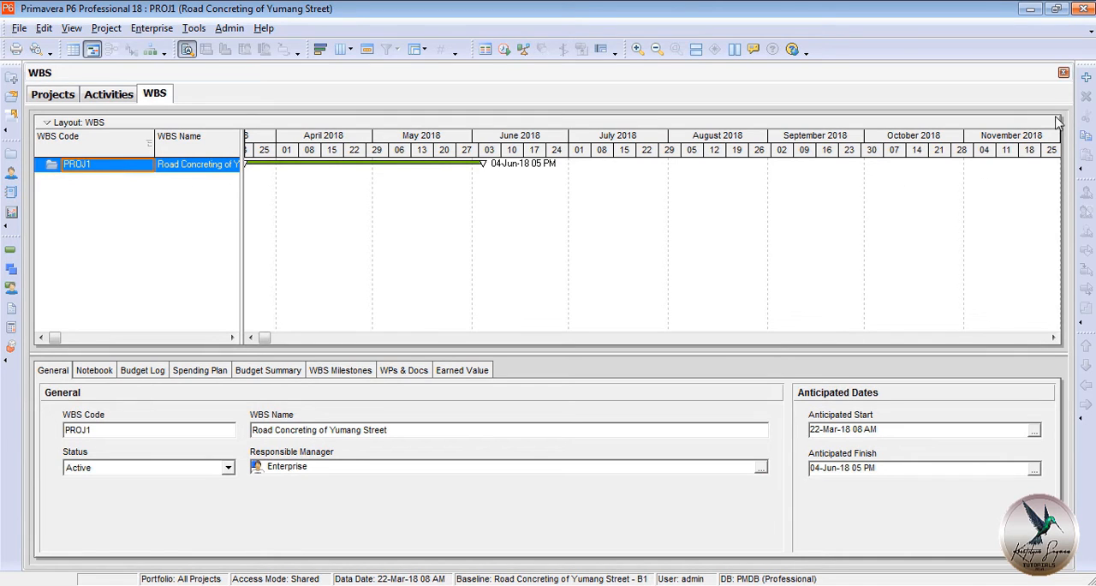
Add seven new WBS elements directly under the project PROJ1.
right_click(202, 173)
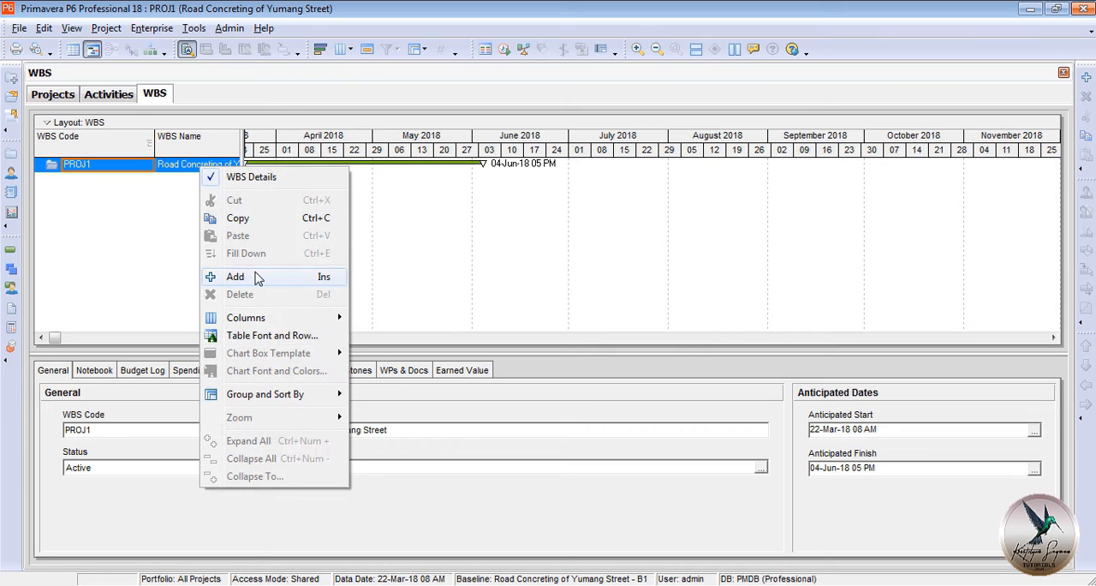
left_click(171, 195)
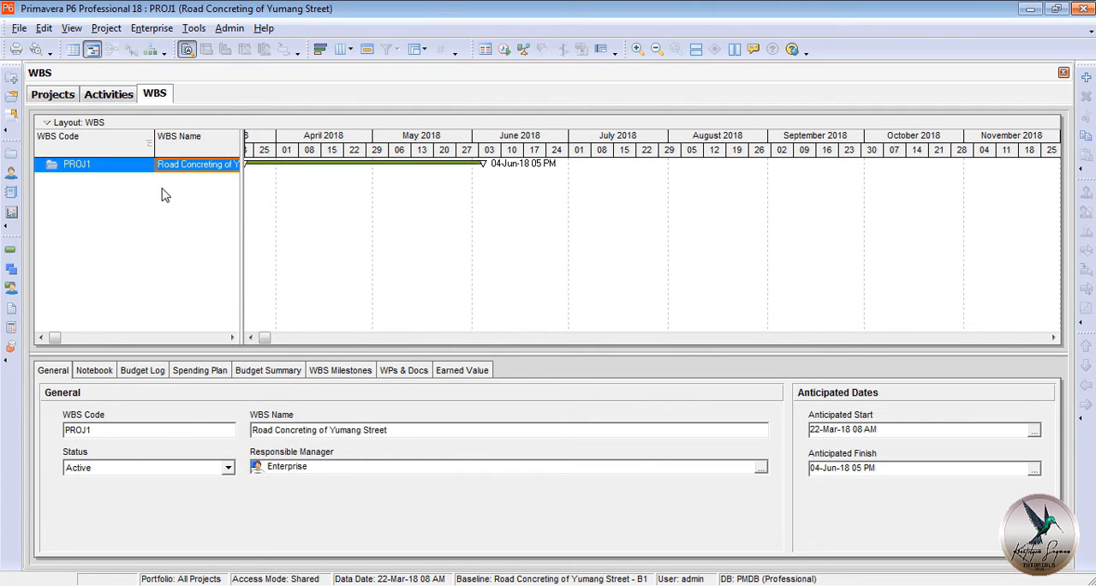
key("Insert")
left_click(169, 170)
key("Insert")
left_click(168, 165)
key("Insert")
left_click(168, 166)
key("Insert")
left_click(168, 165)
key("Insert")
left_click(168, 166)
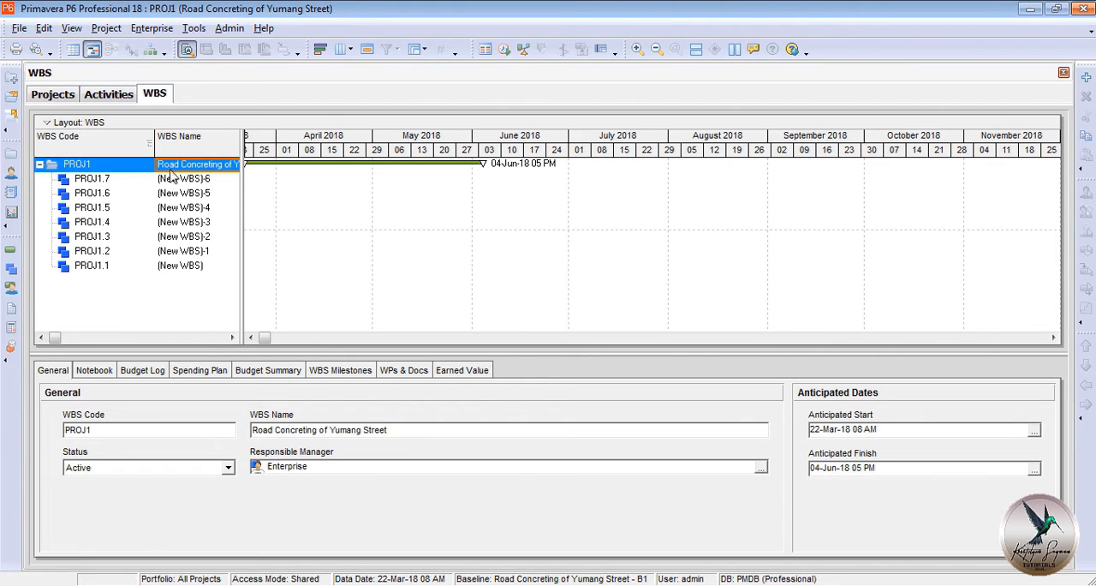
Name the first three listed WBS elements Item 102, Item 105 and Item 107.
left_click(171, 179)
type("Item 102")
left_click(220, 193)
type("Item 105")
left_click(229, 208)
type("It")
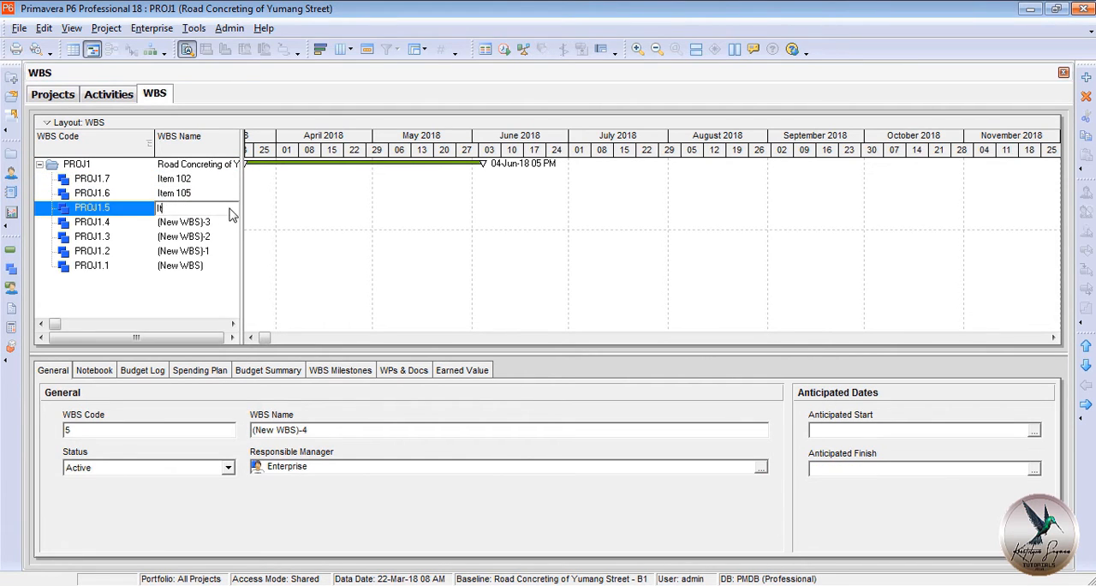
type("em 107")
Name the remaining four WBS elements Item 201, Item 311, SPL-1 and SPL-2.
left_click(230, 223)
type("Item 201")
left_click(231, 237)
type("Item 311")
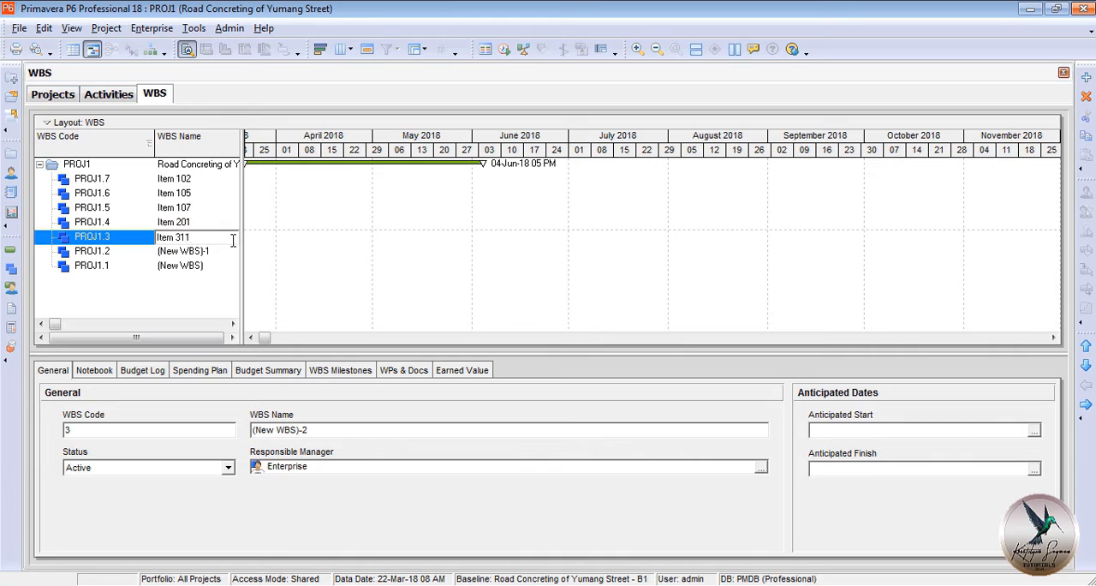
left_click(231, 252)
type("SPL-1")
left_click(228, 267)
type("SPL-2")
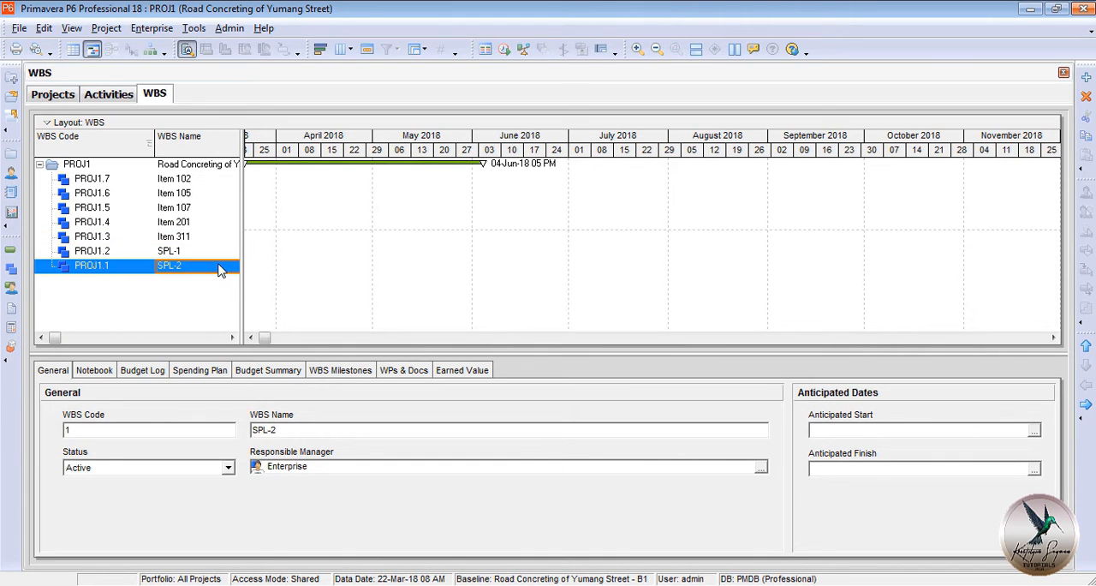
Move the WBS element SPL-2 up to the first place under the project, above Item 102.
left_click(1086, 346)
left_click(1086, 346)
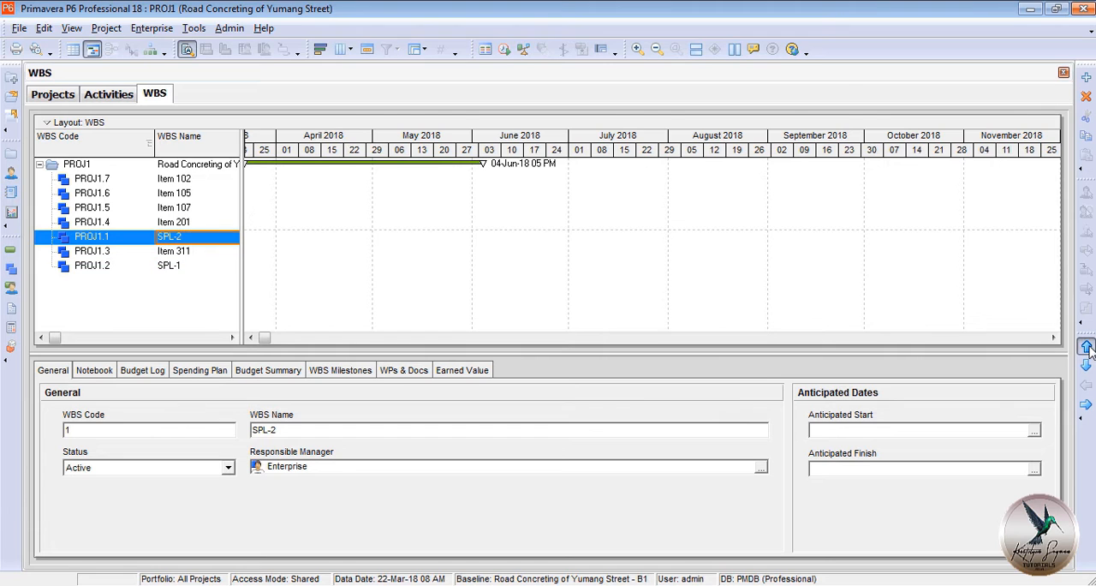
left_click(1086, 346)
left_click(1086, 346)
left_click(1086, 346)
left_click(1085, 346)
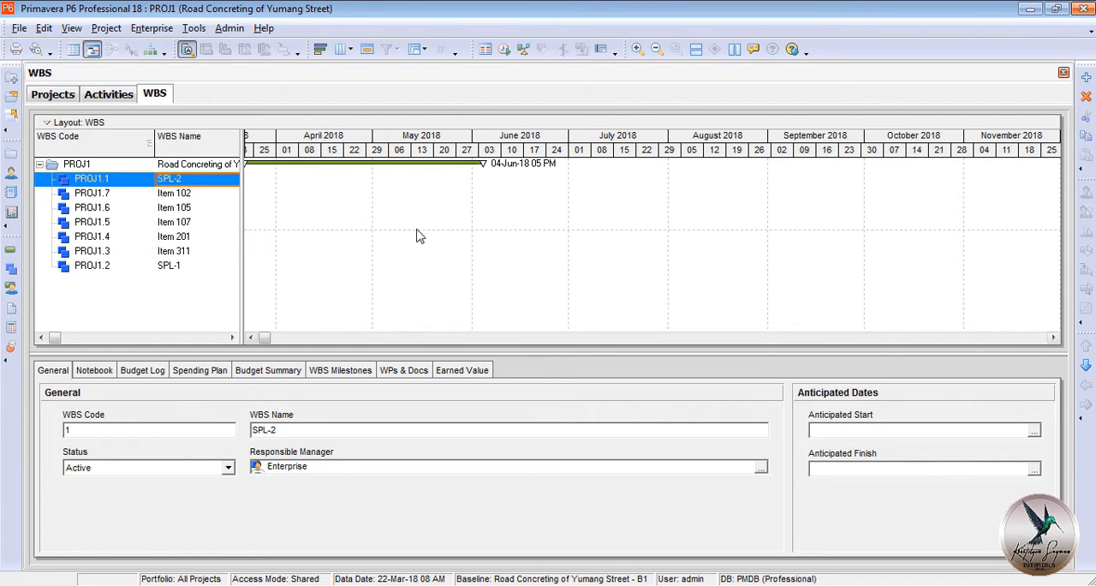
Refresh the project's activity table and add two new activities under SPL-2.
left_click(117, 99)
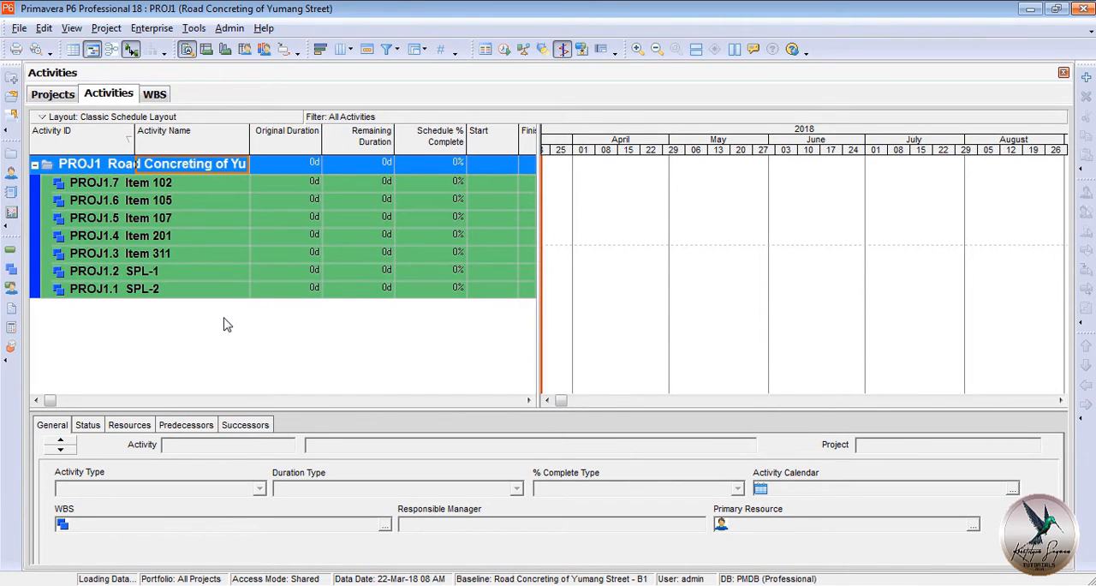
key("F5")
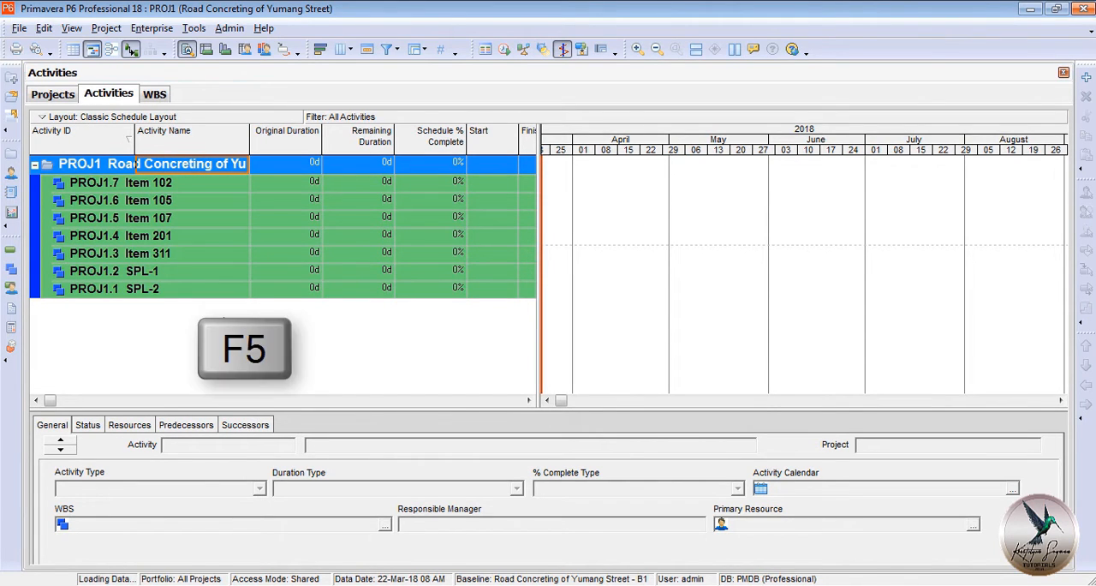
left_click(190, 183)
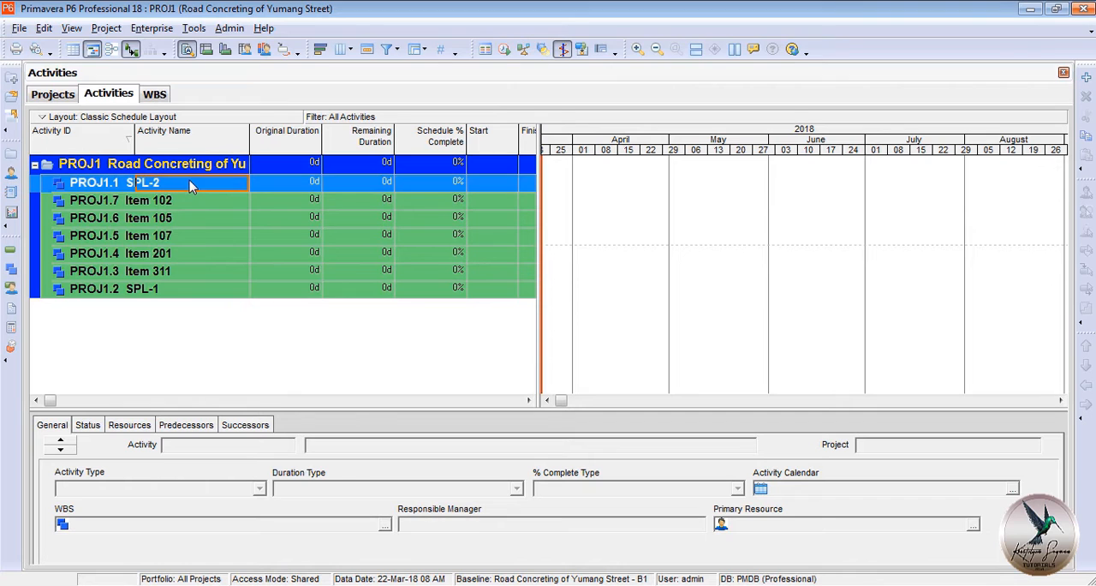
key("Insert")
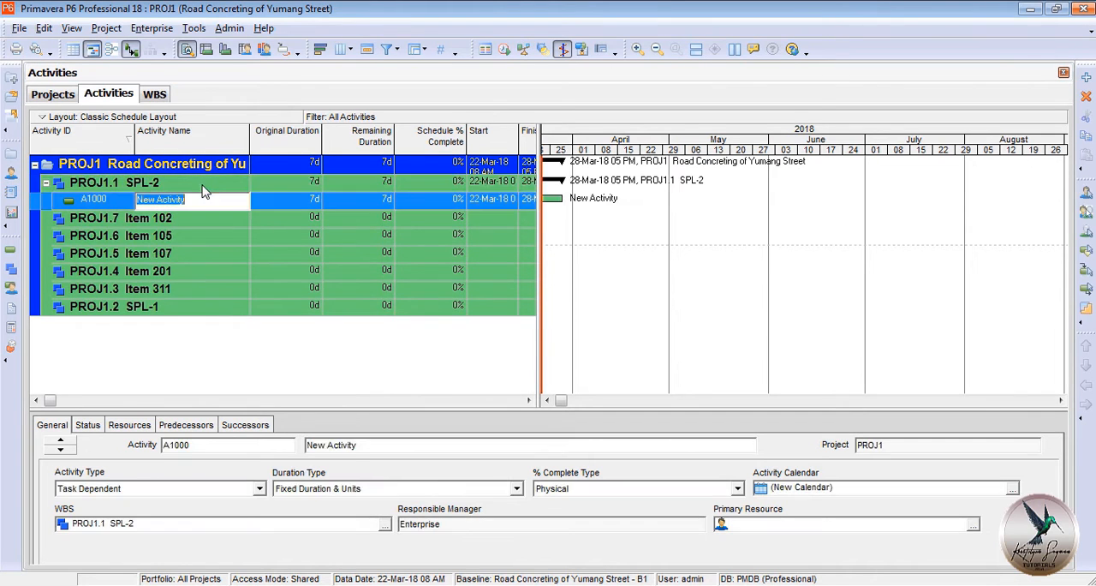
key("Insert")
Add one new activity under each of the WBS elements Item 102, Item 105 and Item 107.
left_click(196, 238)
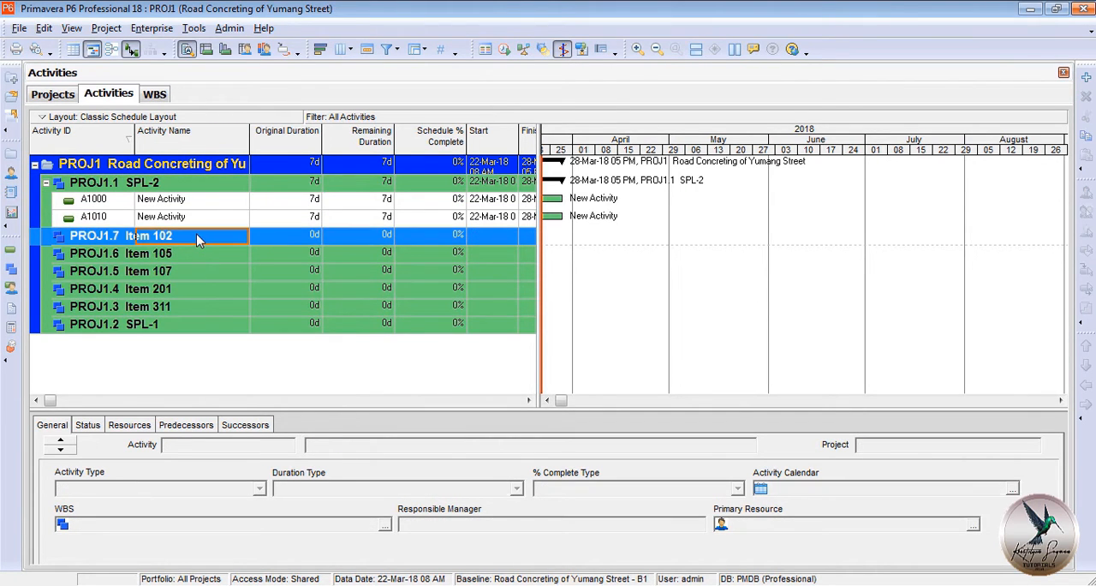
key("Insert")
left_click(207, 273)
key("Insert")
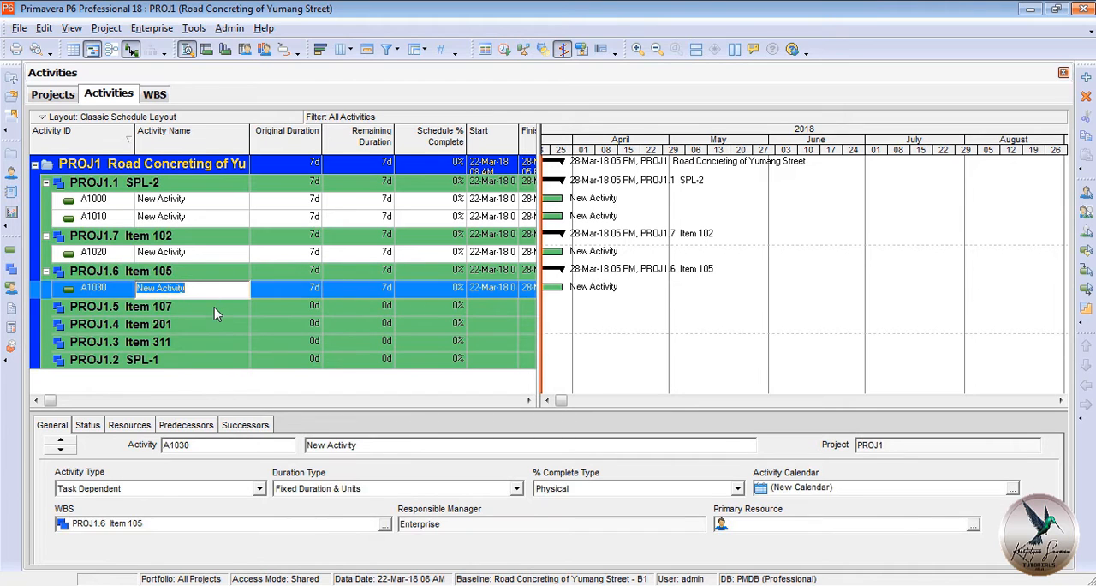
left_click(214, 307)
key("Insert")
Add four new activities under the WBS element Item 201.
left_click(218, 344)
key("Insert")
left_click(219, 342)
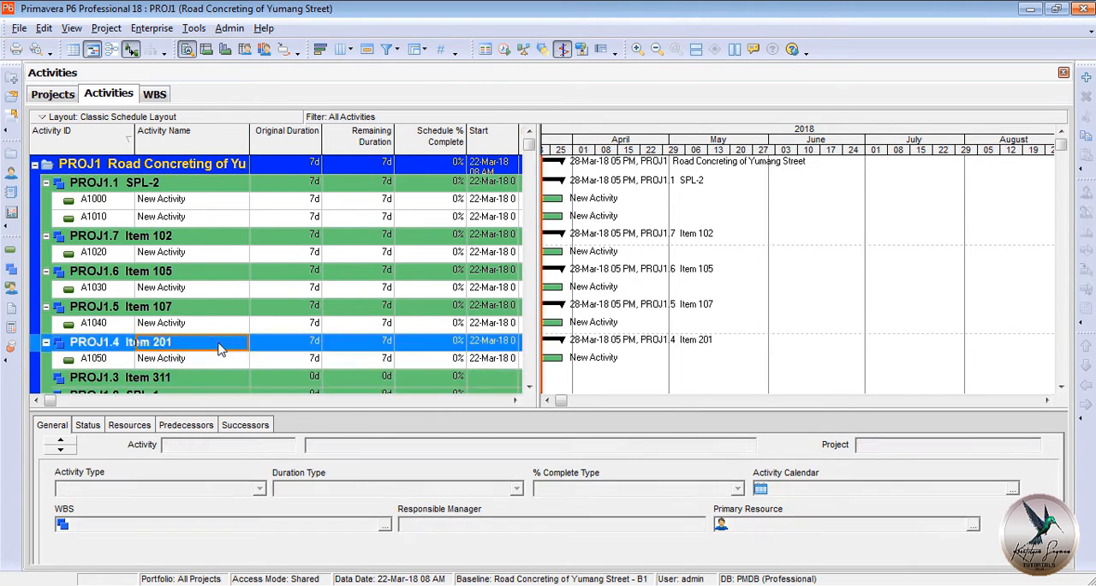
key("Insert")
left_click(217, 325)
key("Insert")
left_click(211, 306)
key("Insert")
left_click(204, 284)
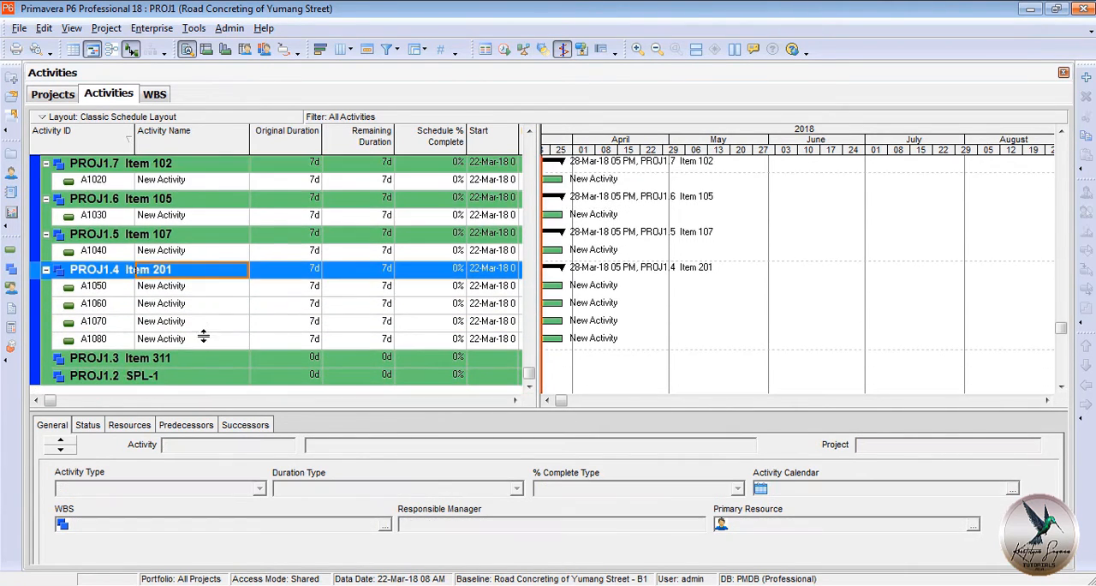
Add four new activities under Item 311 and one under SPL-1.
left_click(206, 356)
key("Insert")
left_click(210, 358)
key("Insert")
left_click(205, 343)
key("Insert")
left_click(208, 330)
key("Insert")
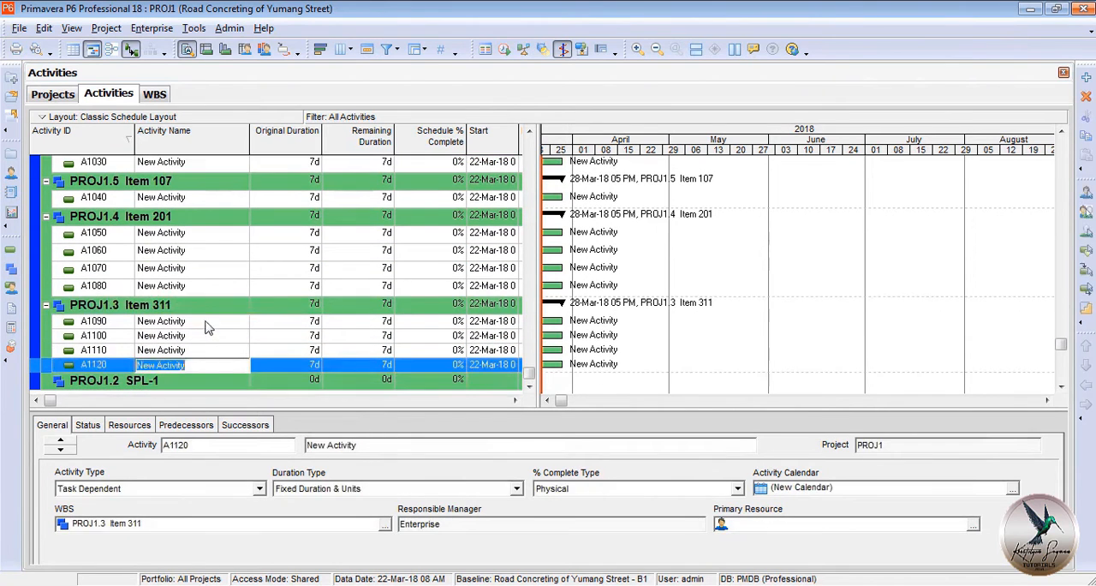
left_click(210, 363)
key("Insert")
Name the two activities under SPL-2 Move In and Move Out.
left_click(208, 290)
scroll(206, 321, "up", 3)
left_click(205, 200)
type("Move In")
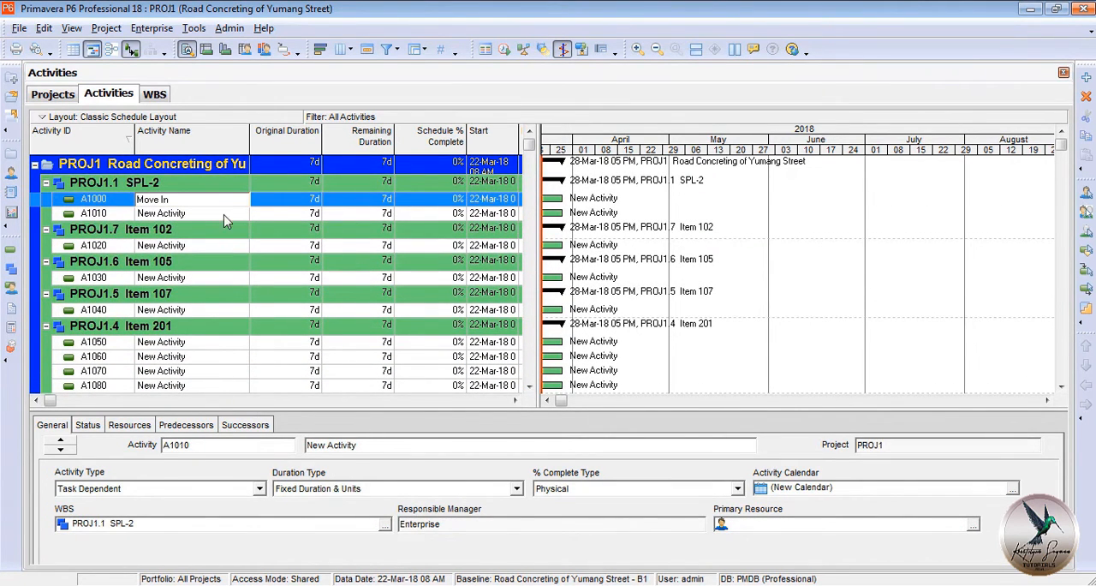
left_click(230, 215)
type("Move Out")
Name the activities of Item 102, Item 105 and Item 107 Roadway Excavation, Grading & Compaction and Overhaul, respectively.
left_click(231, 247)
type("Roadway Excavation")
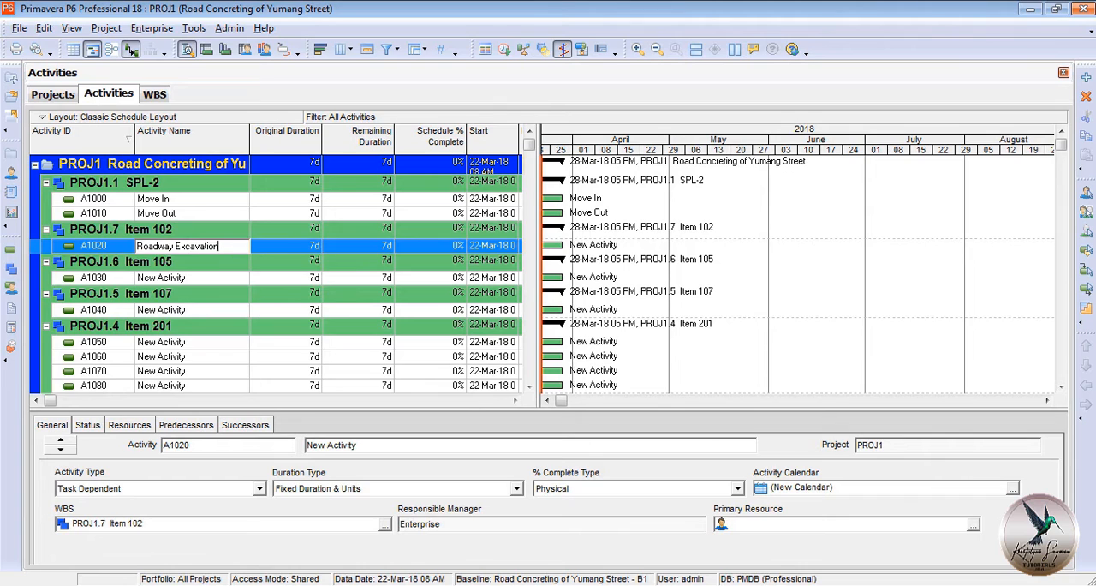
left_click(227, 278)
type("Grading & Compaction")
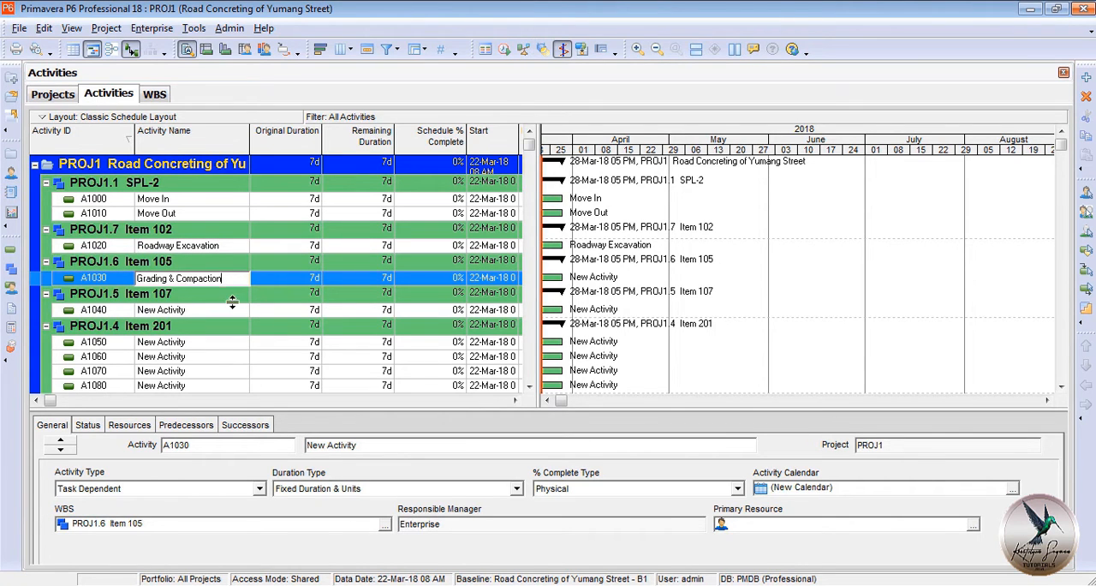
left_click(231, 306)
type("Overhaul")
Name the first two activities of Item 201 "Delivery of Aggregate Base Course" and "Spreading, Grading, Watering & Compaction".
left_click(232, 344)
type("Delivery of Aggregate B")
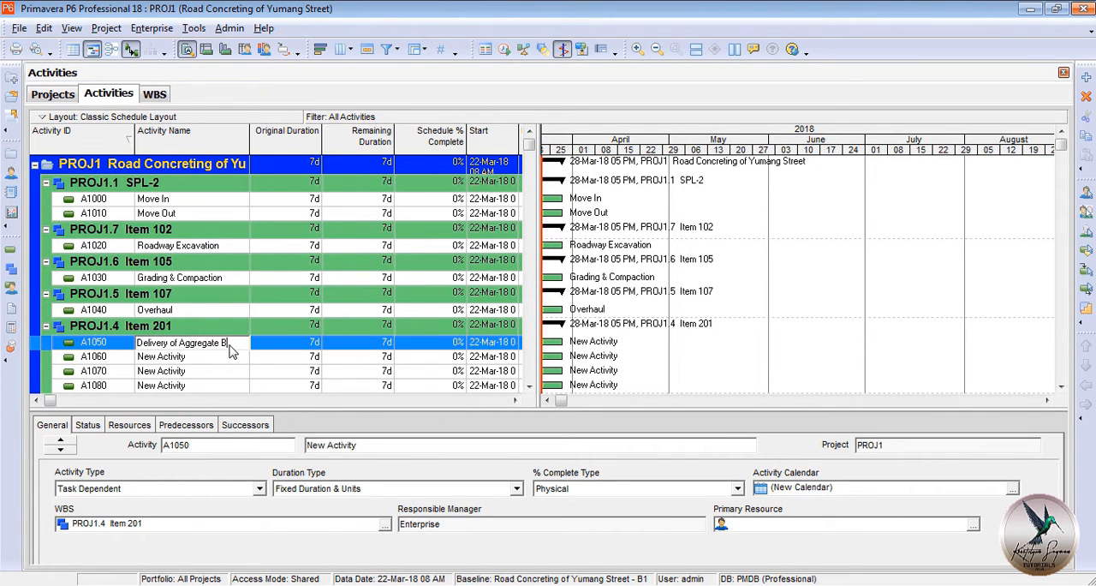
type("ase Course")
left_click(226, 363)
type("Spreading, Gra")
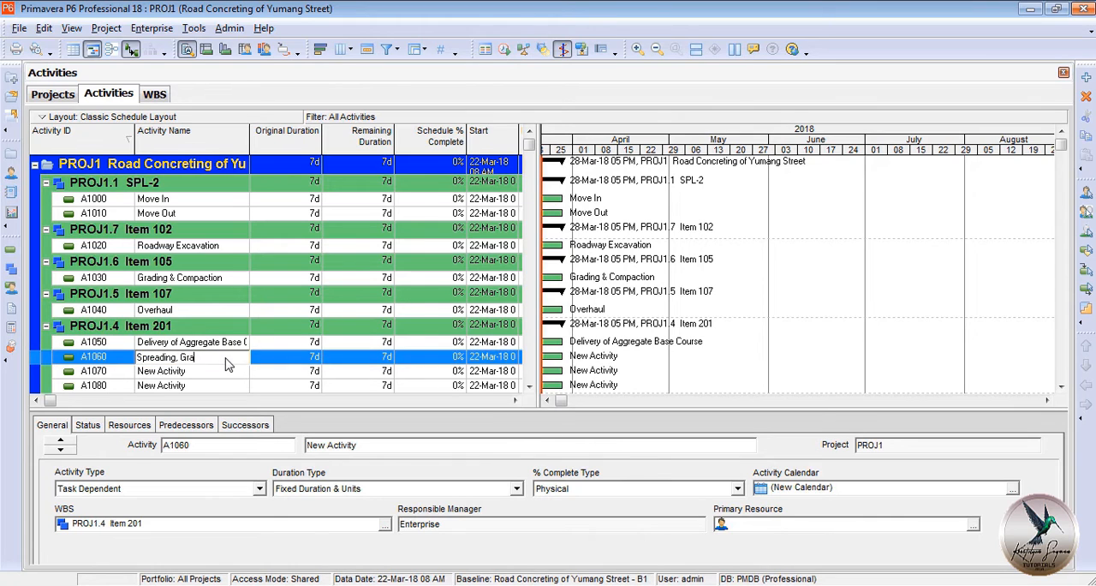
type("ding, Watering & Compaction")
Name the last two activities of Item 201 Shouldering (RL) and Shouldering (LL).
left_click(239, 371)
type("S")
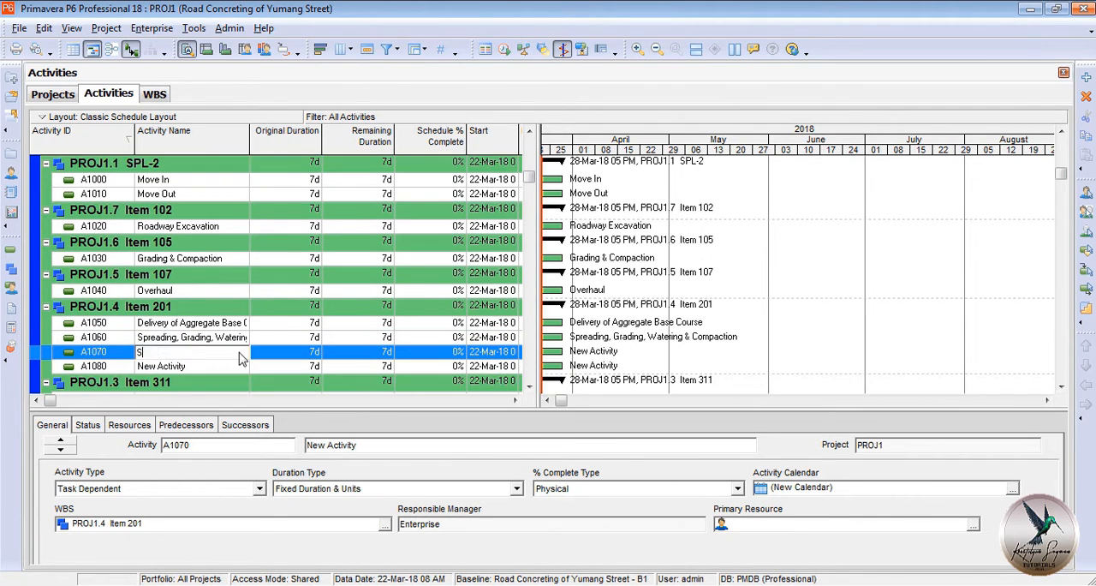
type("houldering (RL)")
left_click(243, 366)
type("Shoulder")
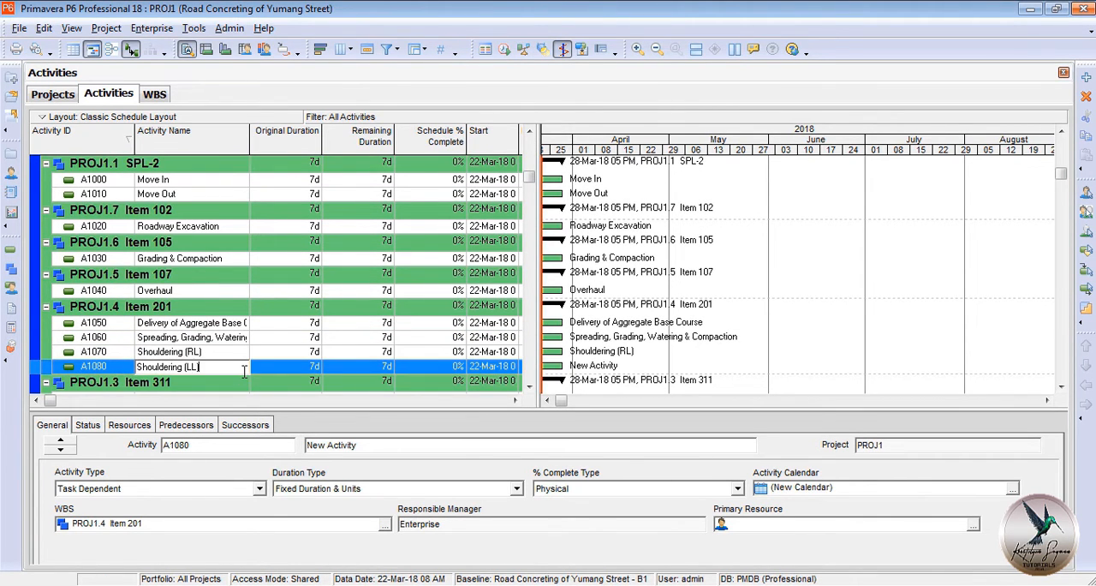
left_click(243, 353)
Name the first two activities of Item 311 Inst. Forms (RL) and Pouring of Concrete (RL).
scroll(240, 349, "down", 2)
left_click(232, 339)
left_click(234, 334)
type("Inst. Forms (RL)")
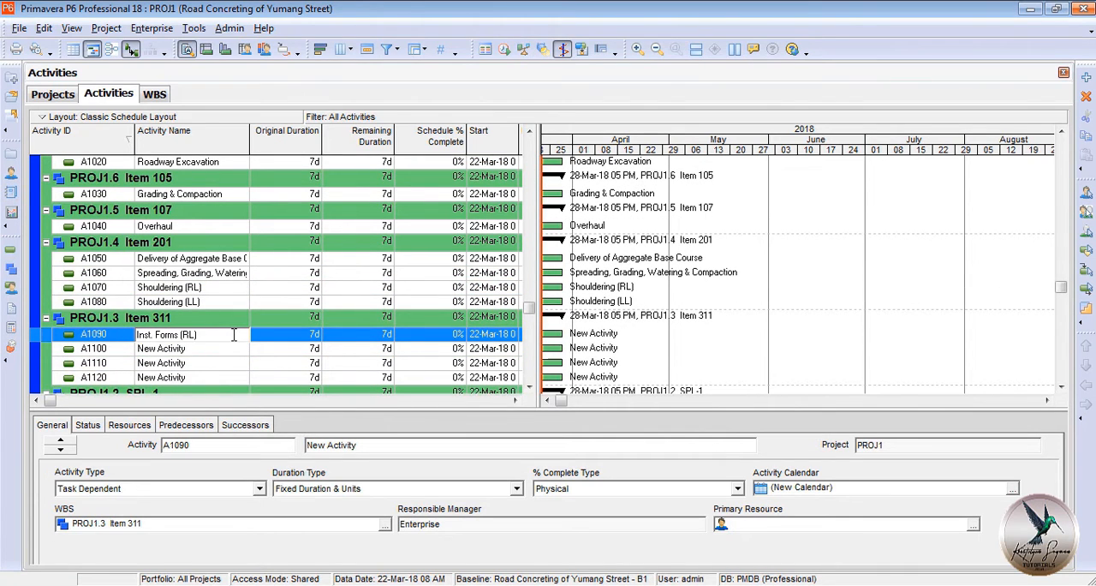
left_click(237, 349)
type("Pouring of Concrete (RL)")
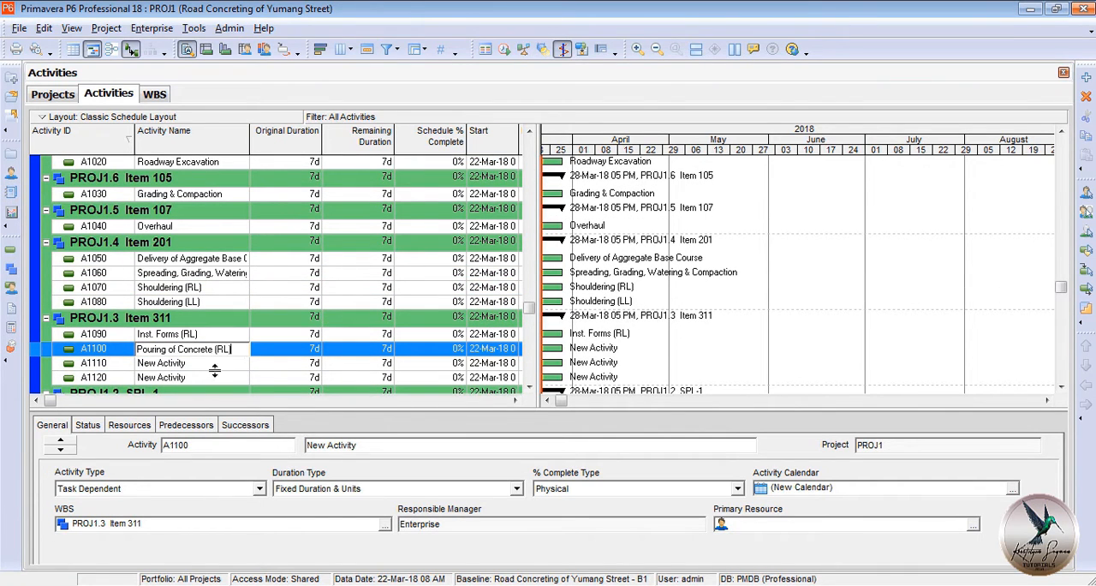
Name the last two activities of Item 311 Inst. Forms (LL) and Pouring of Concrete (LL).
left_click(240, 363)
type("Inst. Forms (LL")
scroll(231, 382, "down", 1)
left_click(237, 349)
type("Pou")
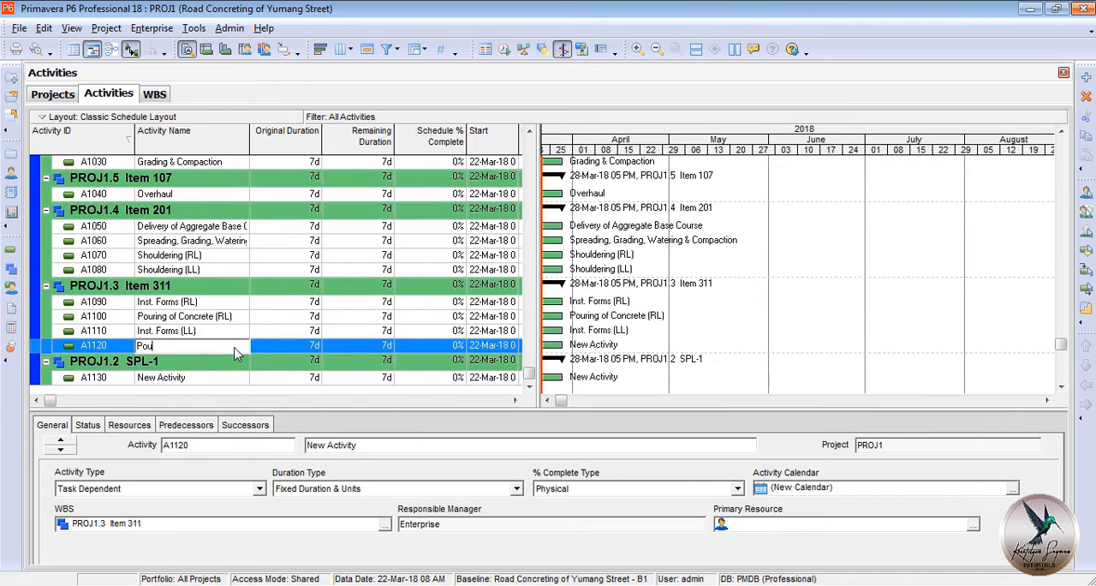
type("ring of Concrete (LL)")
Name the activity under SPL-1 Retrofitting.
scroll(233, 367, "down", 1)
left_click(232, 366)
type("Retrofitting")
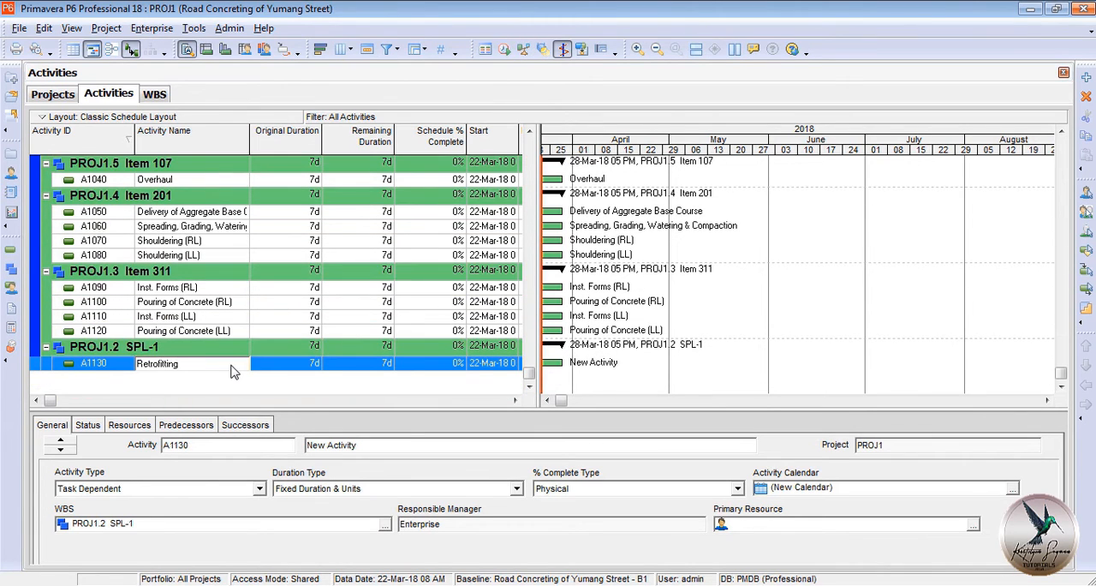
left_click(243, 350)
Assign Move In as predecessor of Roadway Excavation, and Roadway Excavation as predecessor of Grading & Compaction.
scroll(249, 350, "up", 2)
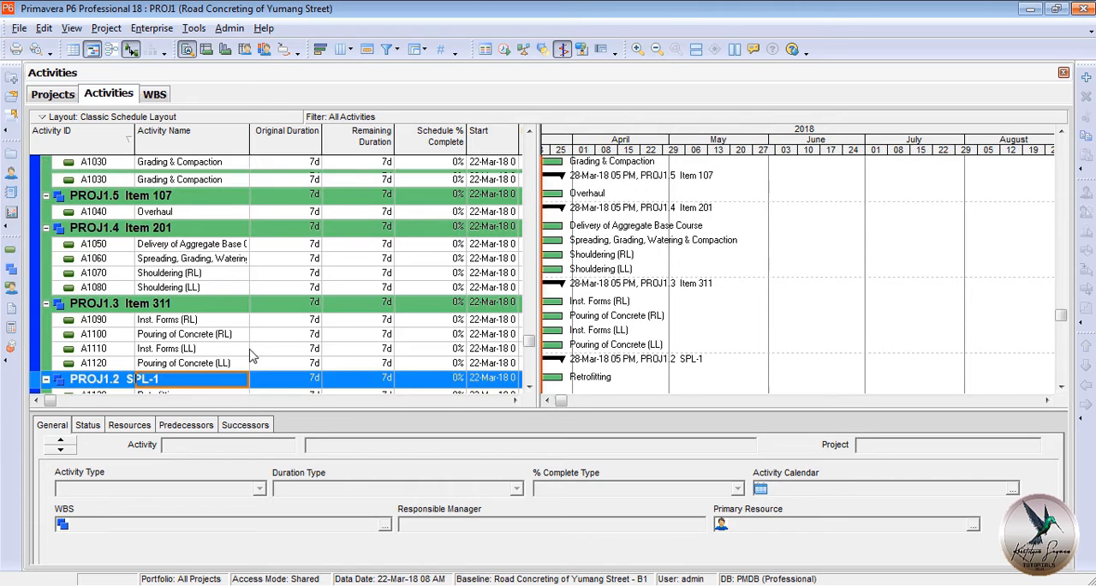
left_click(203, 422)
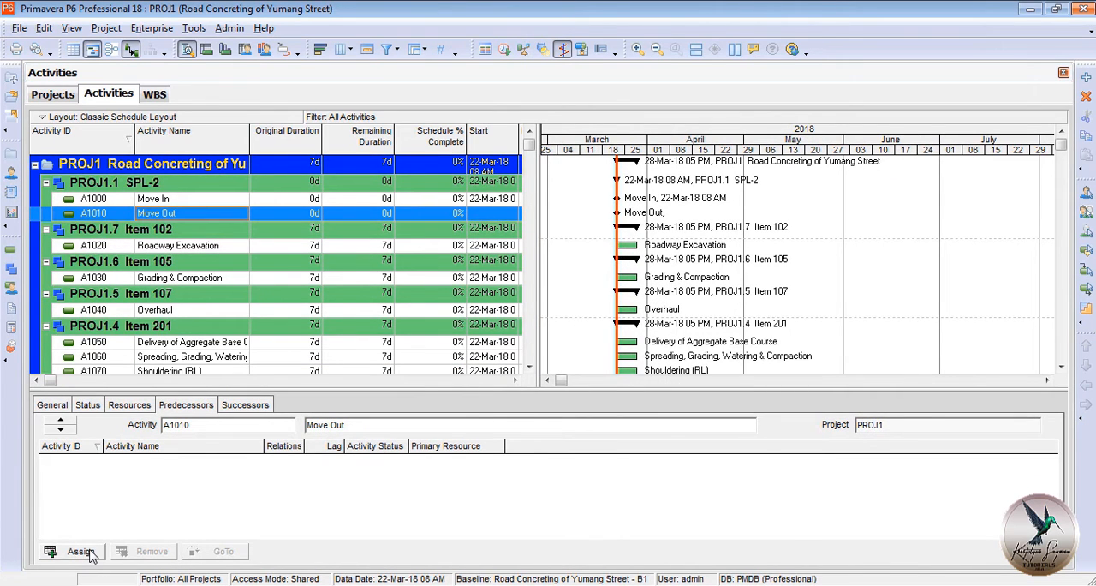
left_click(92, 554)
left_click(235, 250)
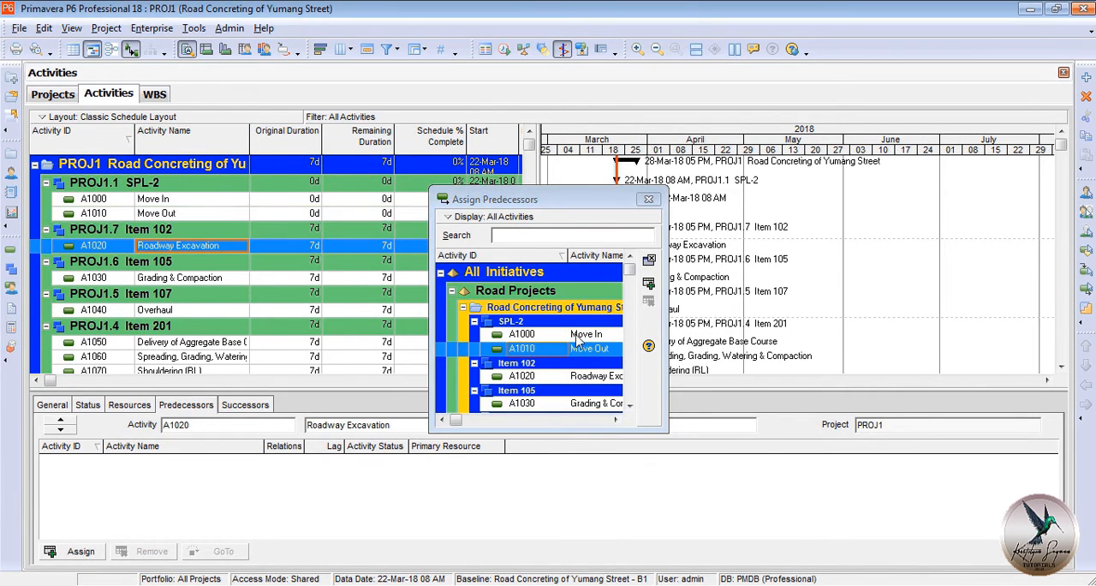
double_click(578, 336)
left_click(246, 279)
double_click(577, 376)
Assign Move In as predecessor of Overhaul, and Grading & Compaction as predecessor of Delivery of Aggregate Base Course.
left_click(219, 312)
double_click(572, 333)
left_click(218, 344)
left_click(577, 404)
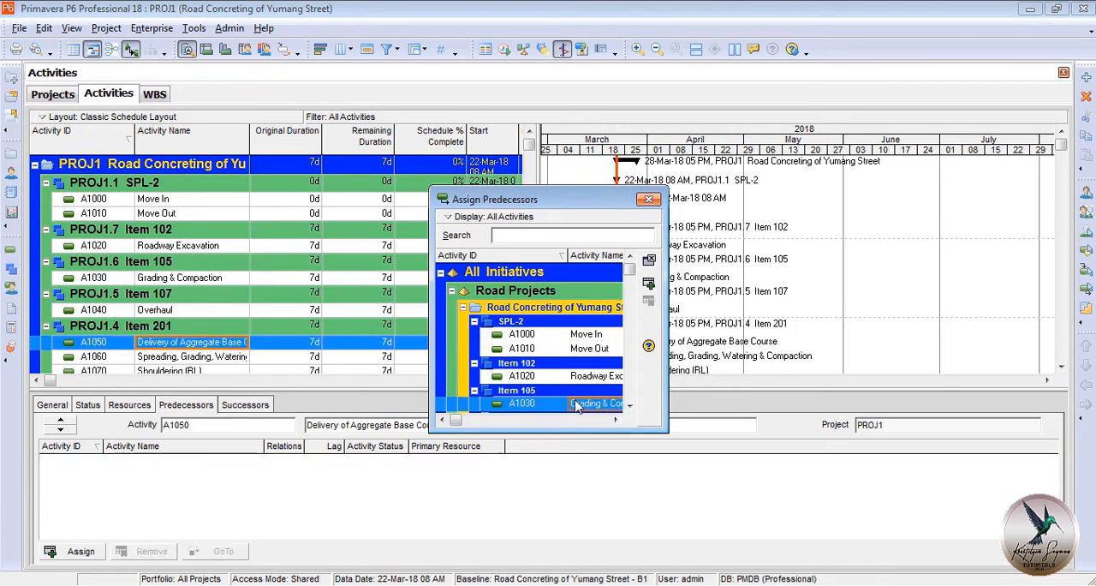
double_click(576, 404)
Assign Delivery of Aggregate Base Course as predecessor of Spreading, Grading, Watering & Compaction.
left_click(230, 356)
scroll(558, 362, "down", 1)
left_click(538, 348)
scroll(538, 348, "down", 4)
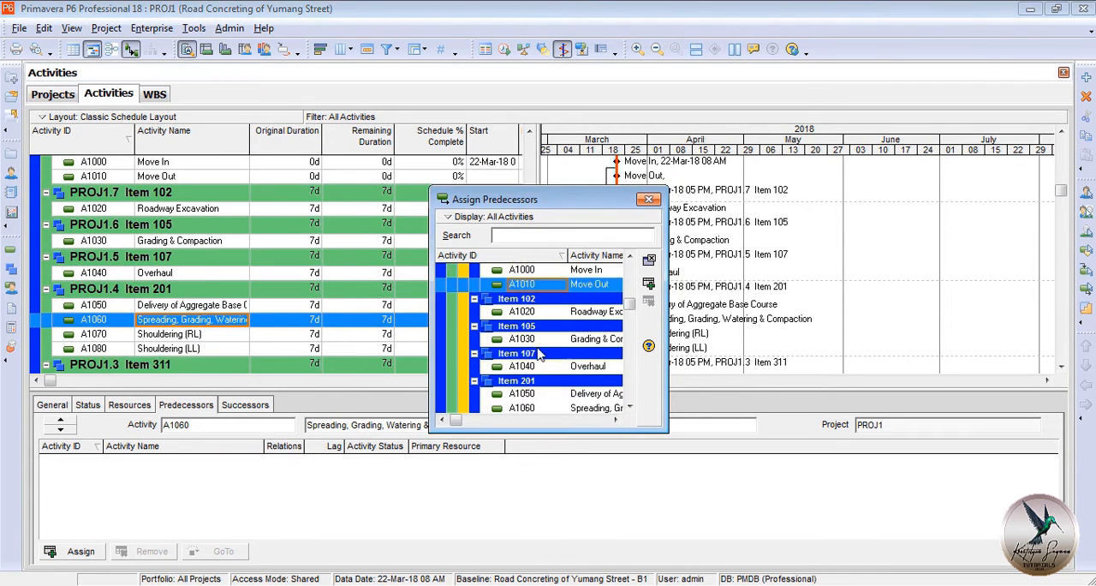
double_click(548, 366)
Assign Pouring of Concrete (RL) as predecessor of Shouldering (RL), and Pouring of Concrete (LL) as predecessor of Shouldering (LL).
left_click(230, 336)
scroll(571, 364, "down", 3)
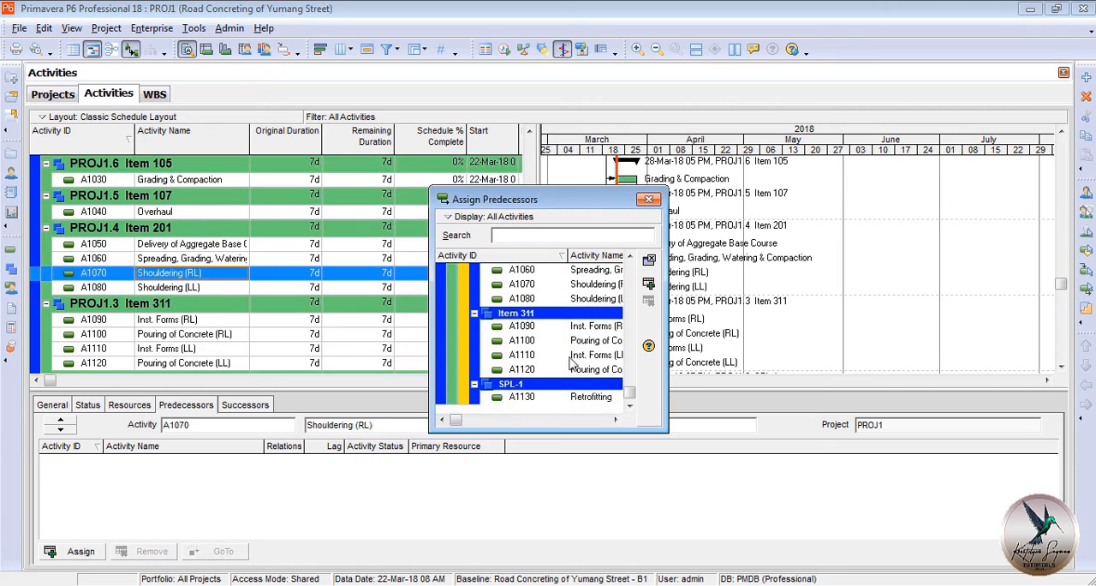
double_click(570, 368)
left_click(241, 291)
double_click(555, 369)
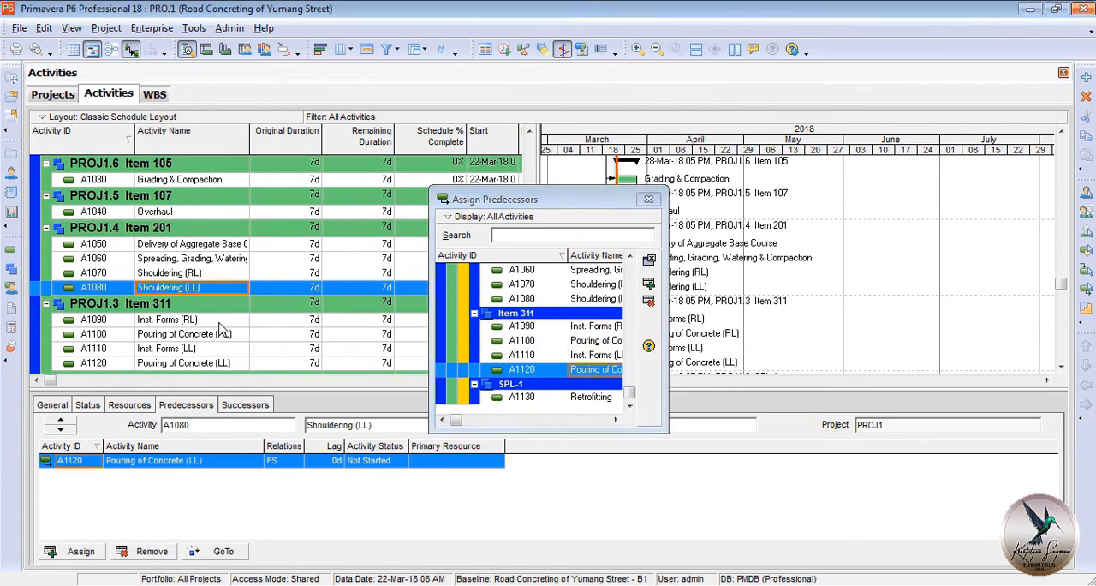
Assign Spreading, Grading, Watering & Compaction as predecessor of Inst. Forms (RL), and Inst. Forms (RL) as predecessor of Pouring of Concrete (RL).
left_click(219, 323)
scroll(572, 362, "up", 1)
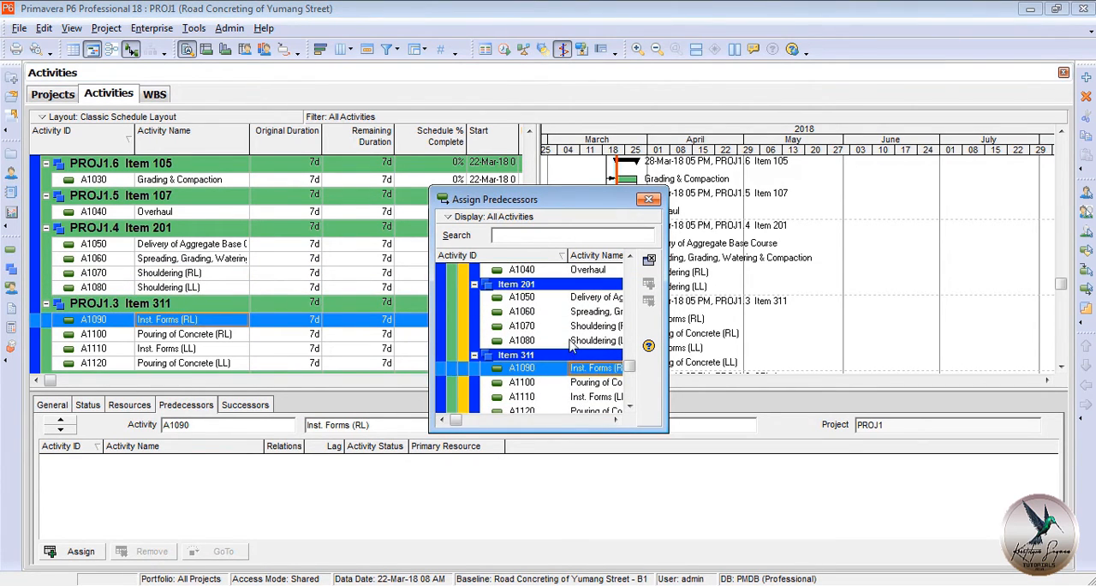
double_click(573, 313)
left_click(293, 336)
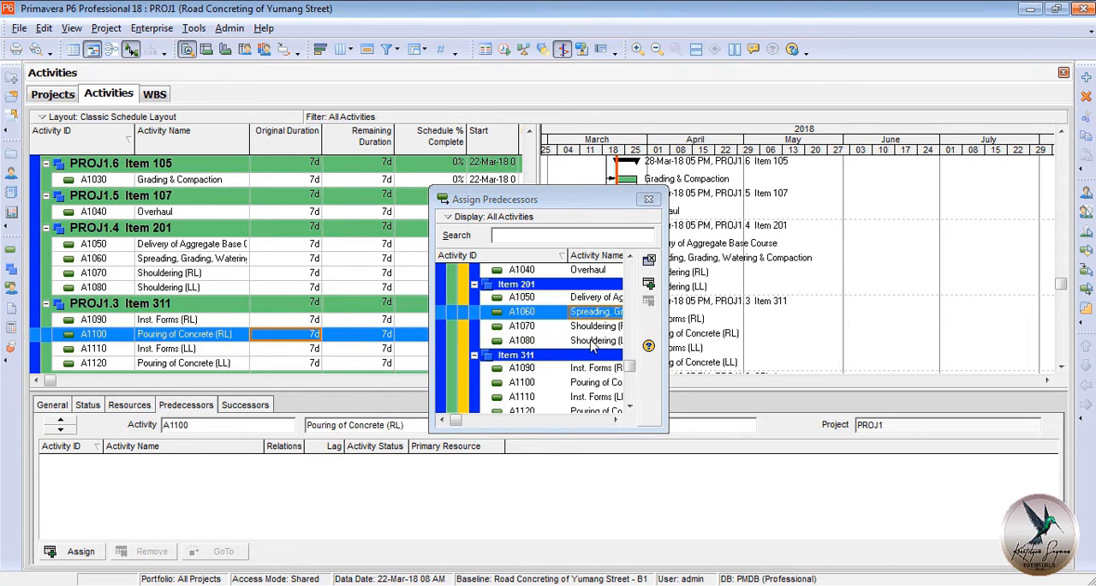
double_click(594, 368)
Assign Pouring of Concrete (RL) as predecessor of Inst. Forms (LL), and Inst. Forms (LL) as predecessor of Pouring of Concrete (LL).
left_click(274, 356)
double_click(586, 383)
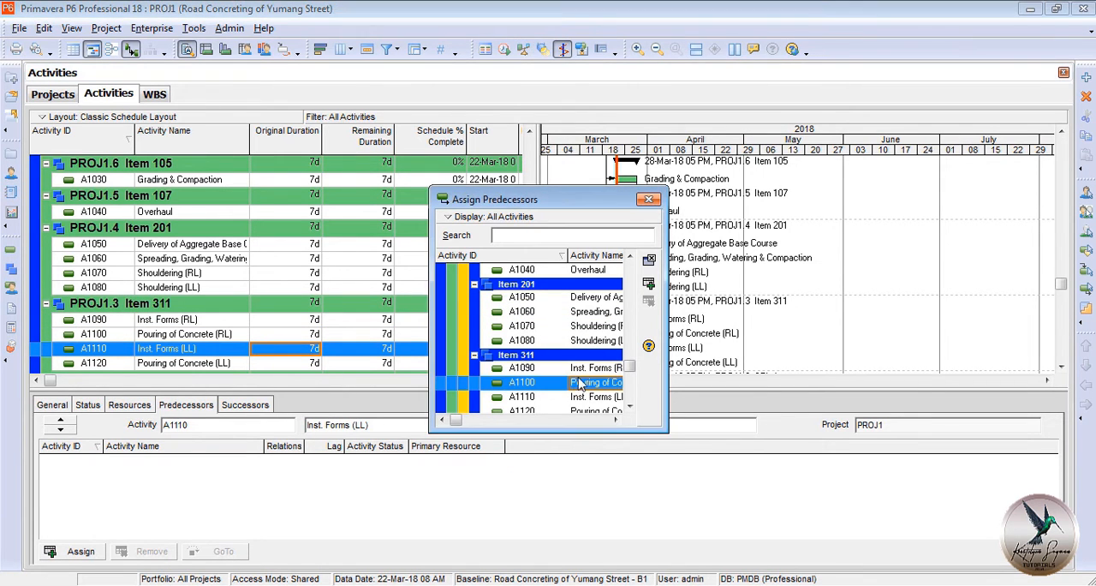
left_click(224, 364)
double_click(588, 382)
scroll(588, 385, "down", 1)
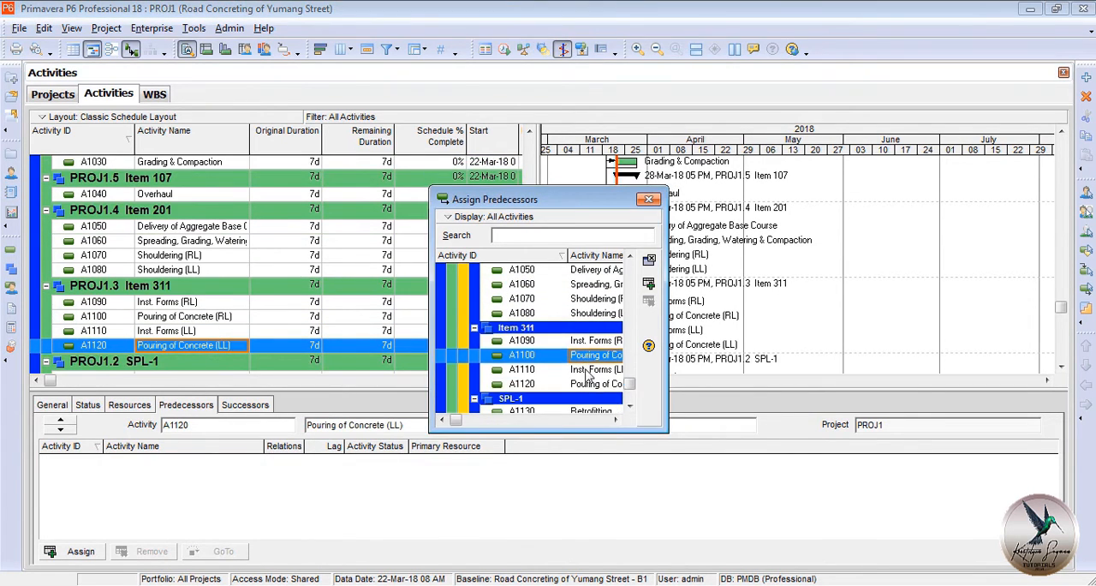
double_click(587, 370)
Assign Spreading, Grading, Watering & Compaction as predecessor of Retrofitting and finish assigning predecessors.
scroll(234, 341, "down", 1)
left_click(230, 363)
double_click(565, 287)
left_click(648, 199)
Assign Grading & Compaction as successor of Overhaul, and Pouring of Concrete (RL) as successor of Retrofitting.
left_click(240, 405)
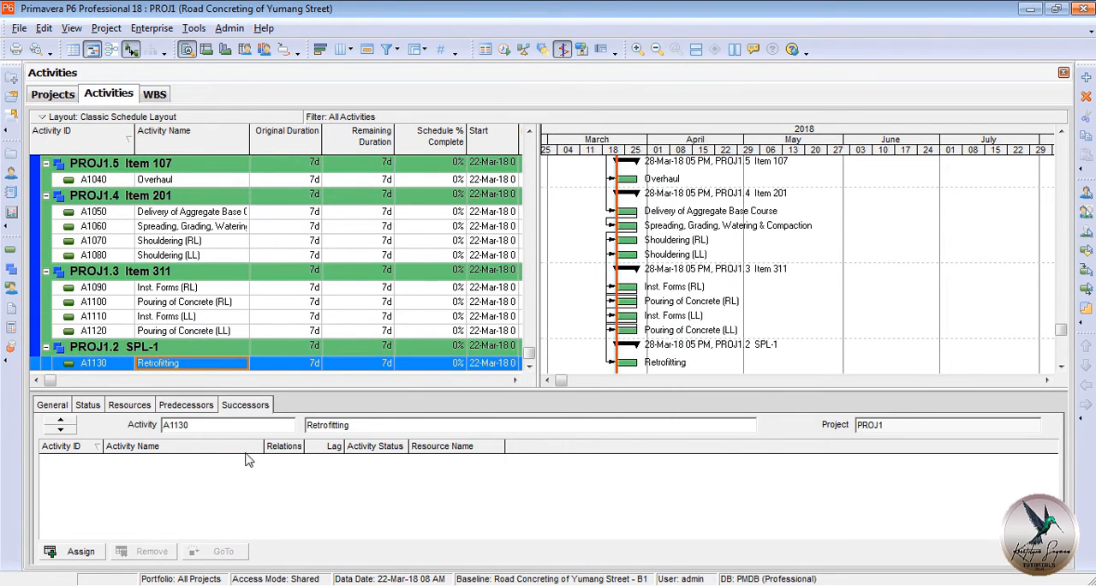
left_click(206, 183)
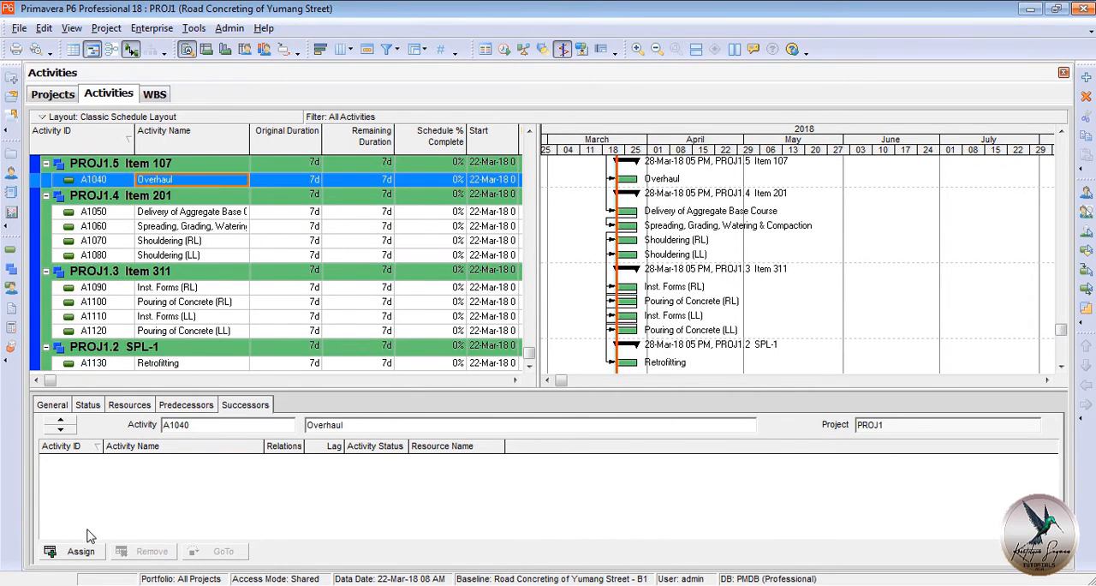
left_click(83, 549)
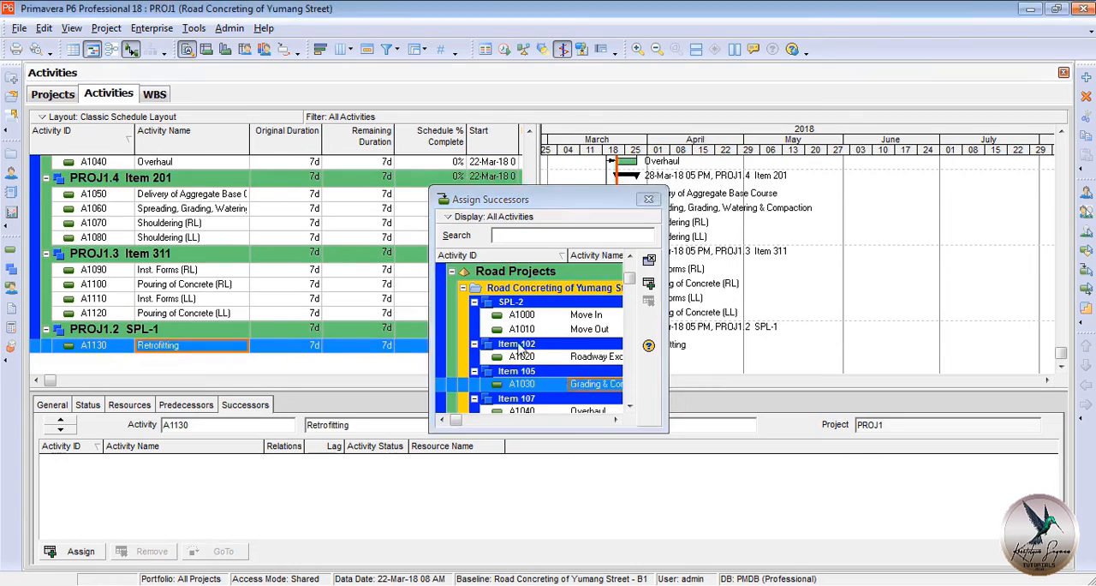
scroll(548, 359, "down", 3)
double_click(561, 368)
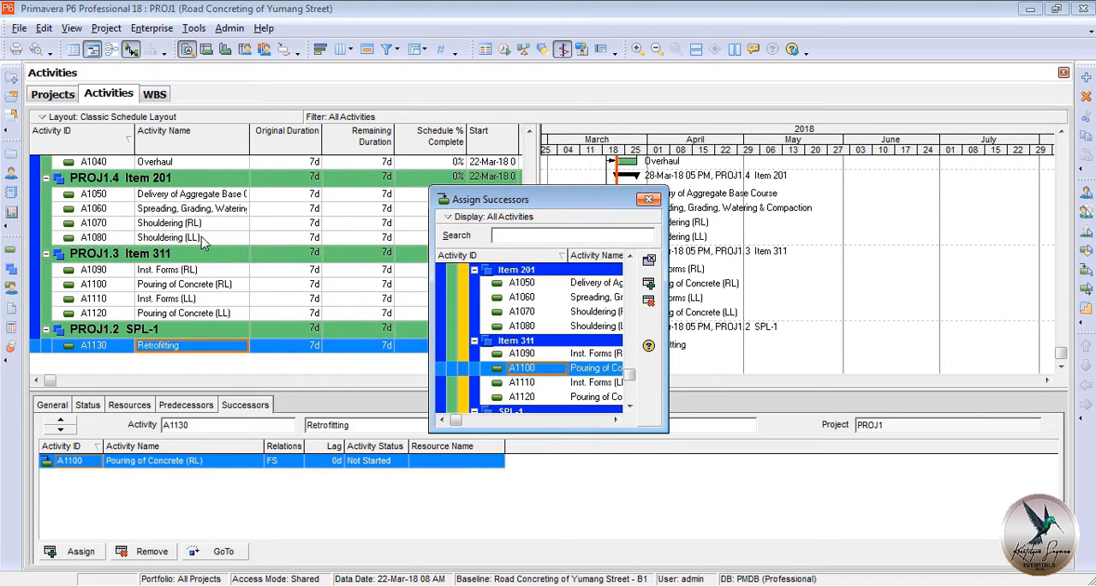
Assign Shouldering (LL) as successor of Shouldering (RL) and finish assigning successors.
left_click(192, 223)
double_click(567, 325)
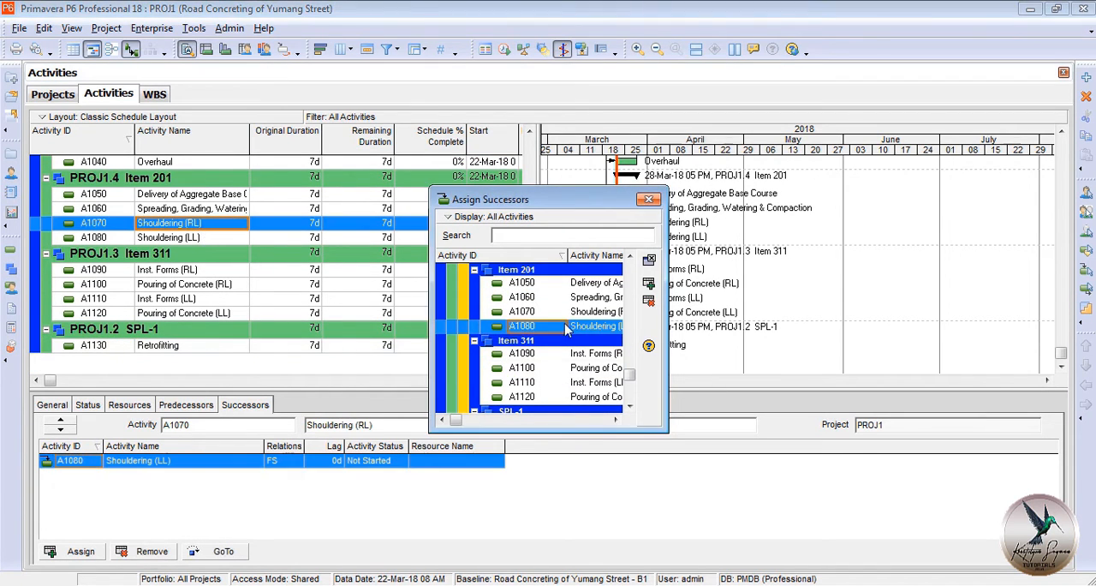
left_click(648, 198)
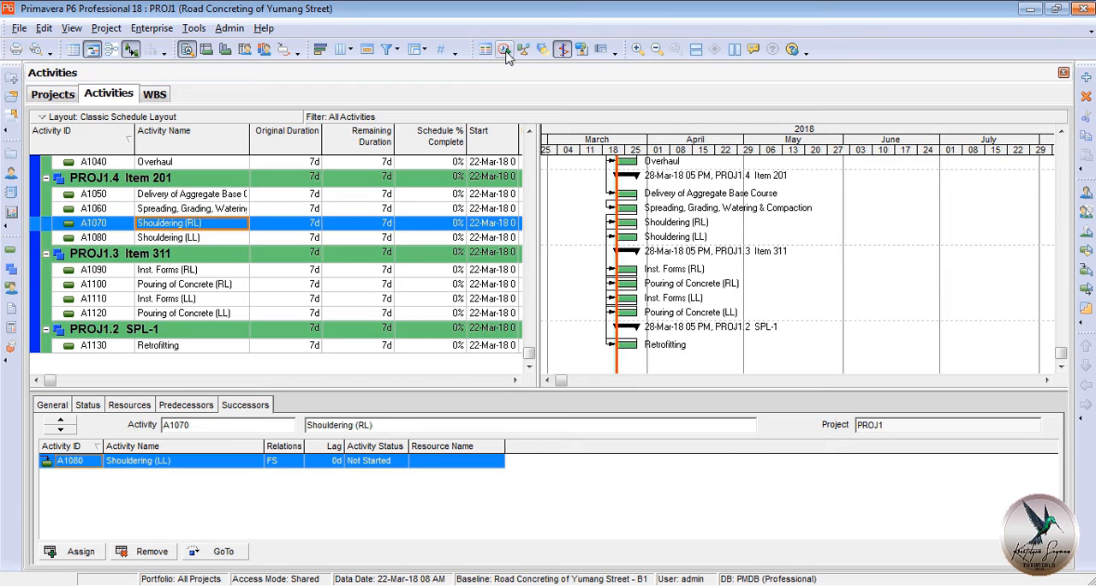
Schedule the project with the data date 22-Mar-18 08 AM.
key("F9")
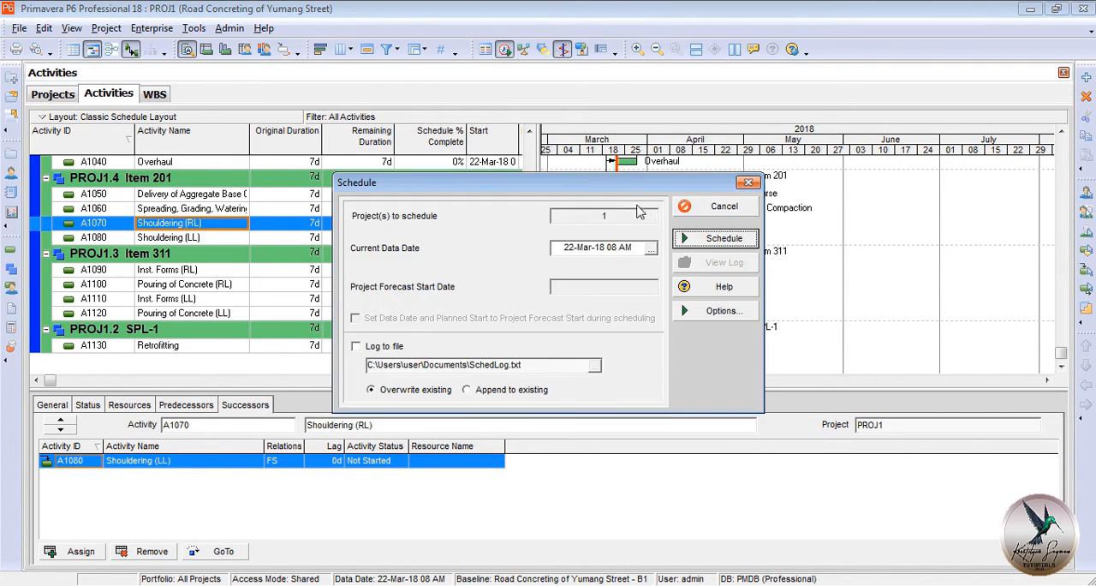
left_click(722, 239)
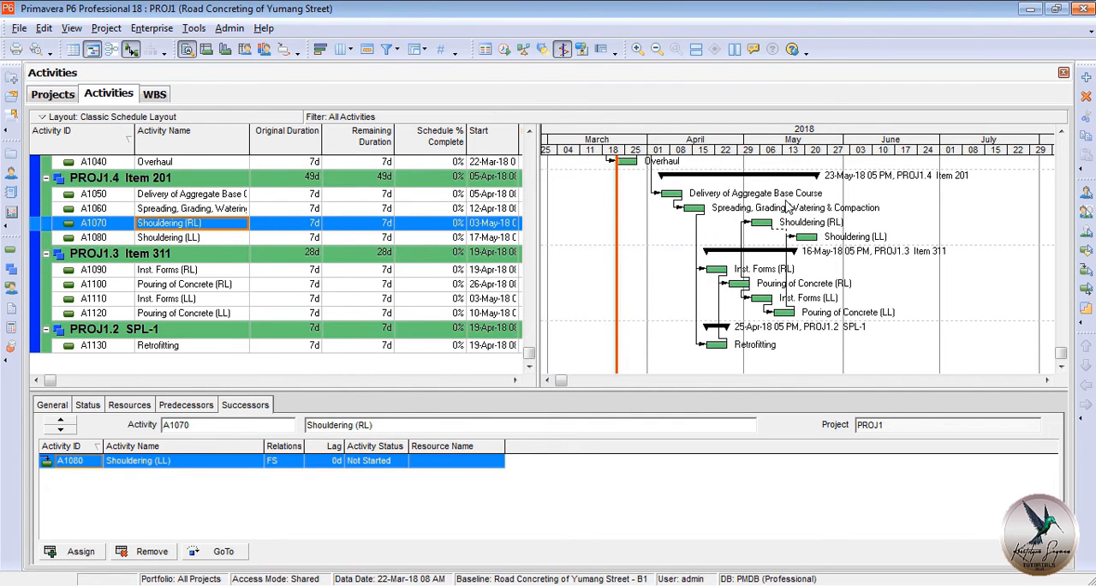
Examine the scheduled activities' relationship lines, start and finish dates and total float across all pay items.
scroll(696, 301, "up", 3)
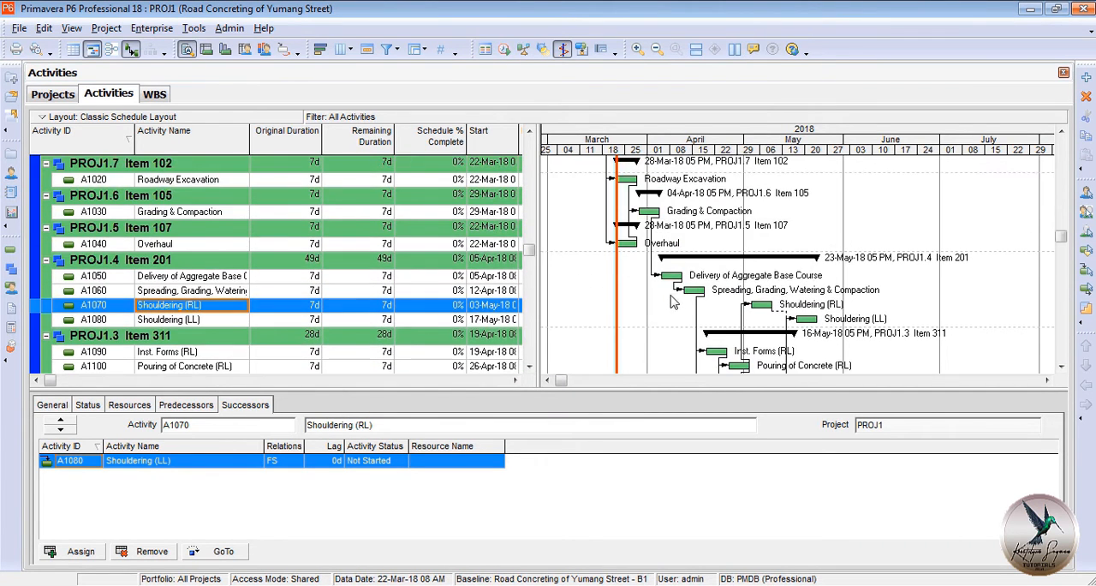
scroll(672, 302, "down", 3)
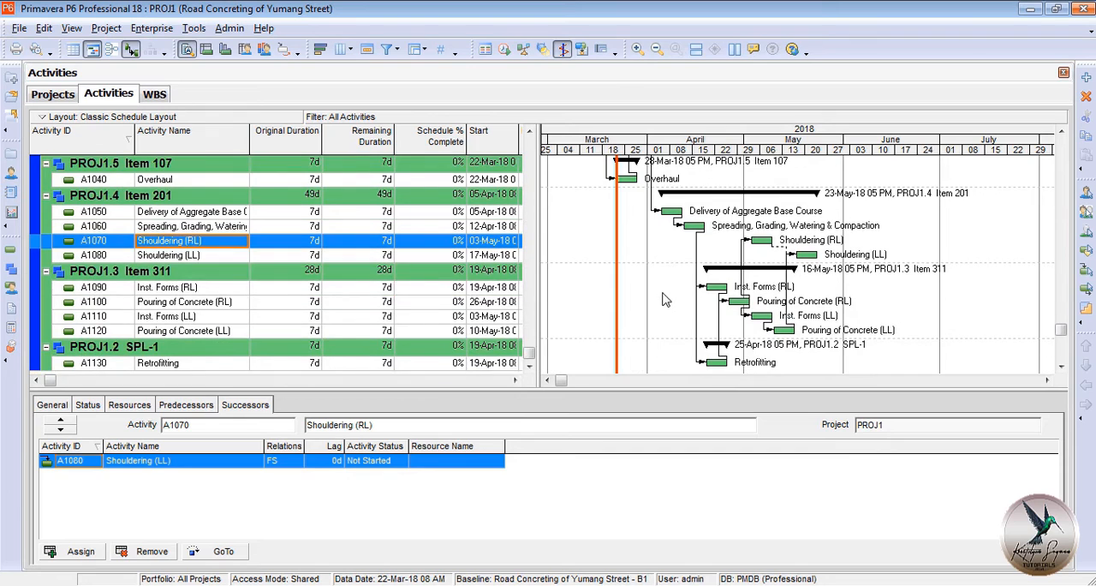
scroll(642, 308, "up", 3)
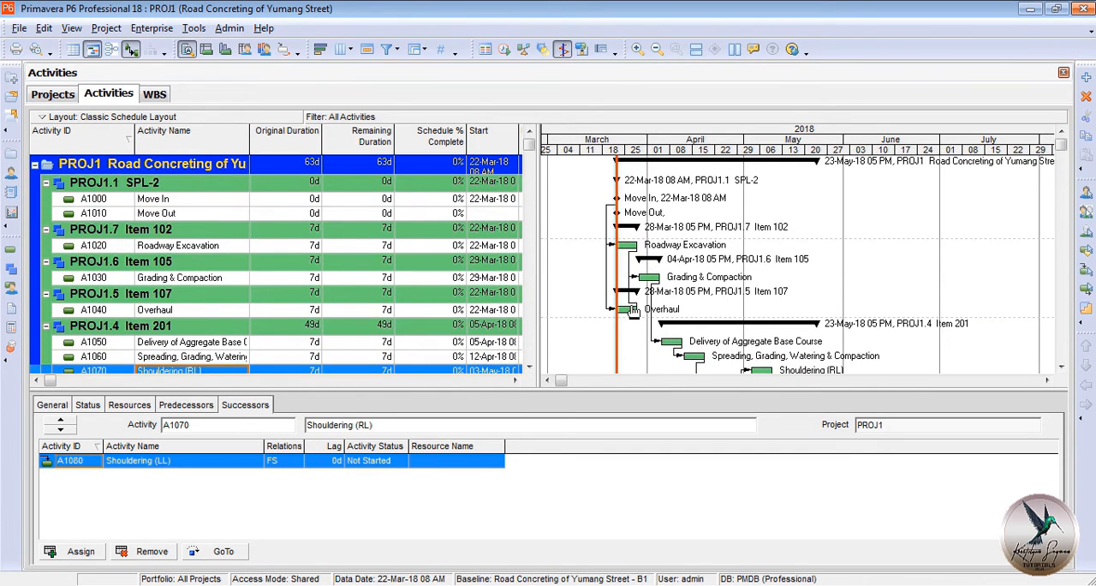
left_click(633, 316)
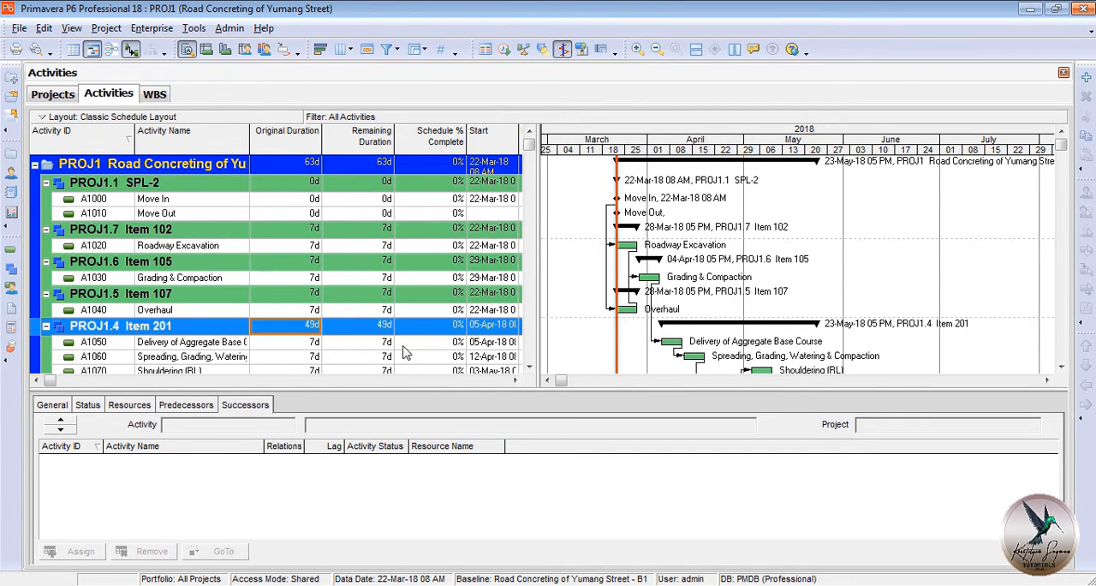
left_click(516, 381)
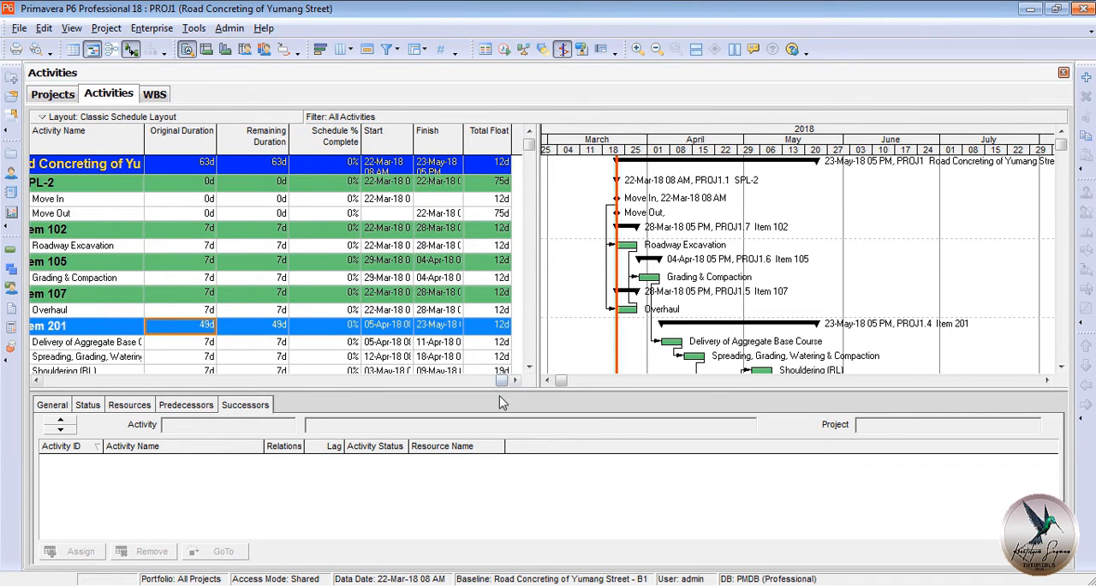
scroll(455, 305, "down", 1)
scroll(455, 305, "down", 2)
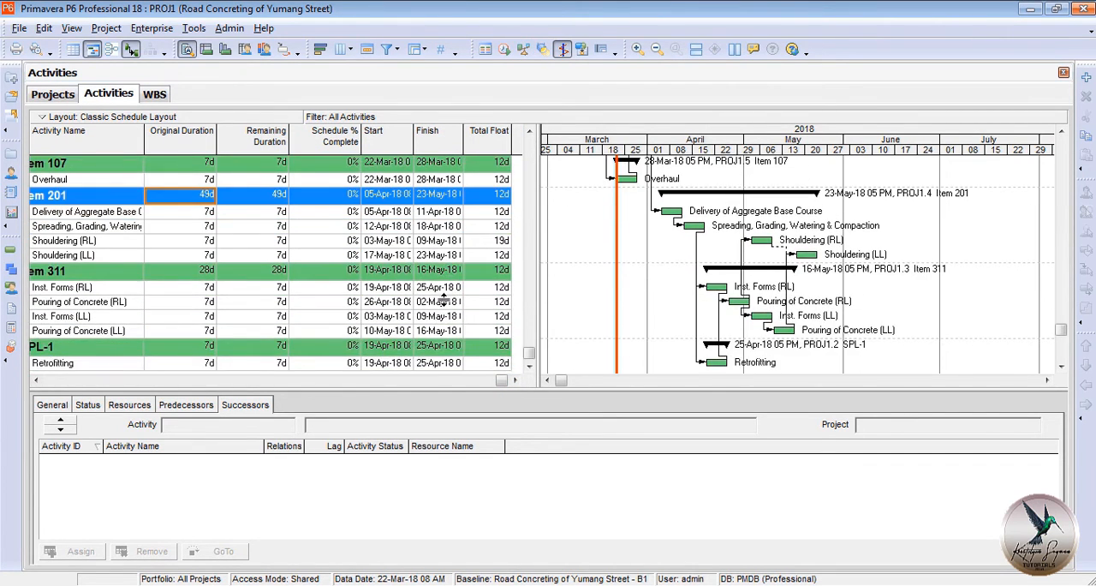
scroll(399, 280, "up", 2)
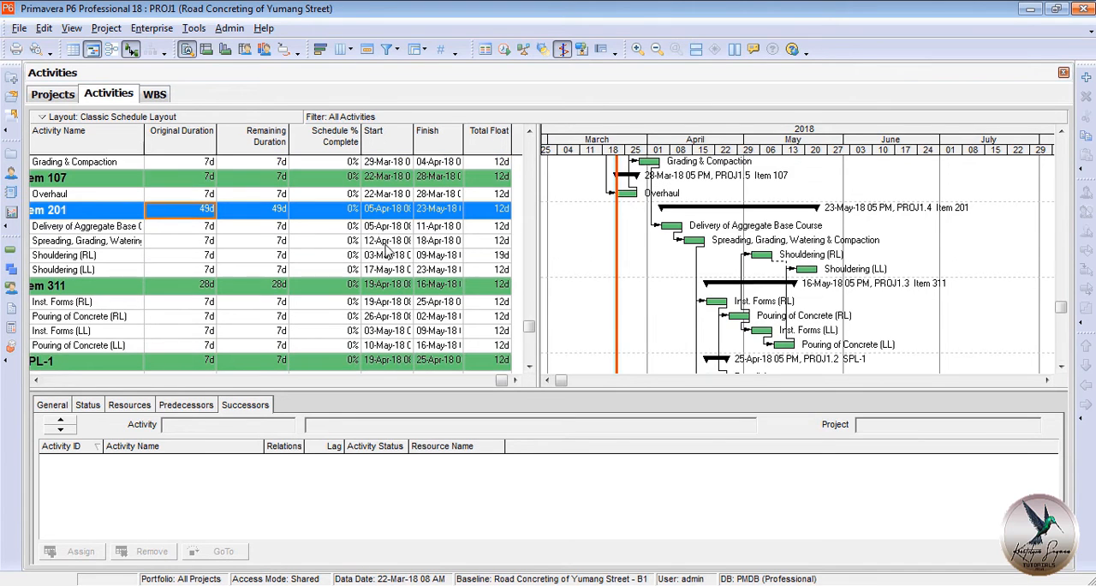
scroll(386, 248, "up", 3)
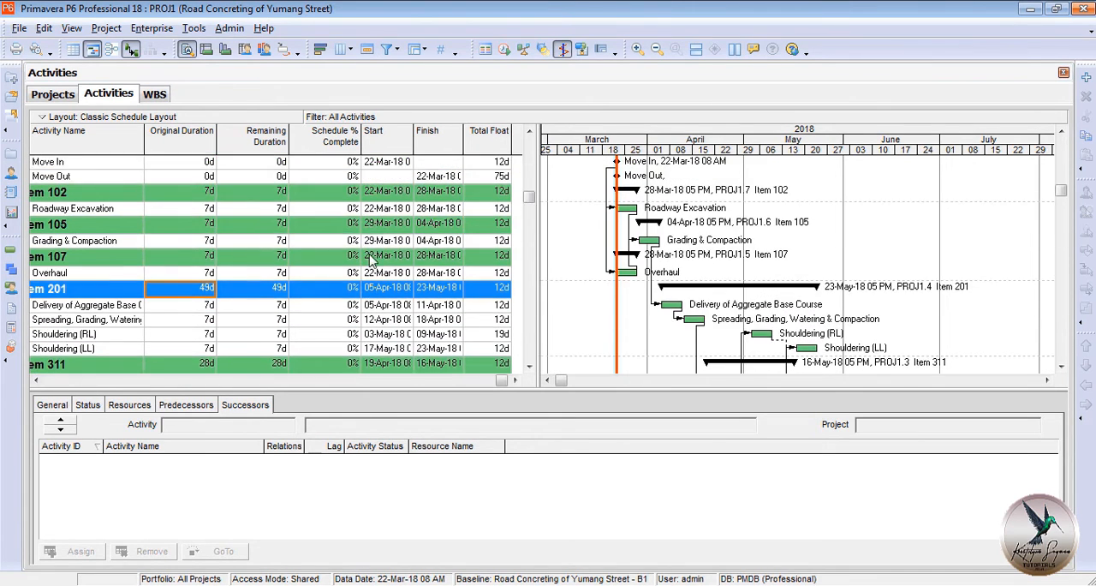
left_click(37, 381)
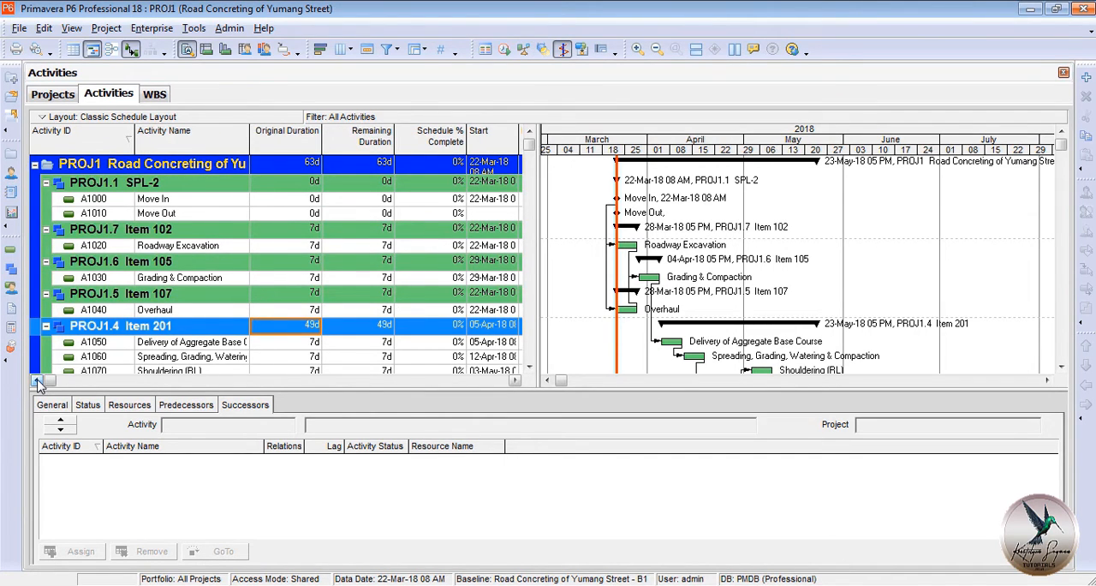
Record Roadway Excavation as started on 26-Mar-18 and finished on 06-Apr-18.
left_click(292, 246)
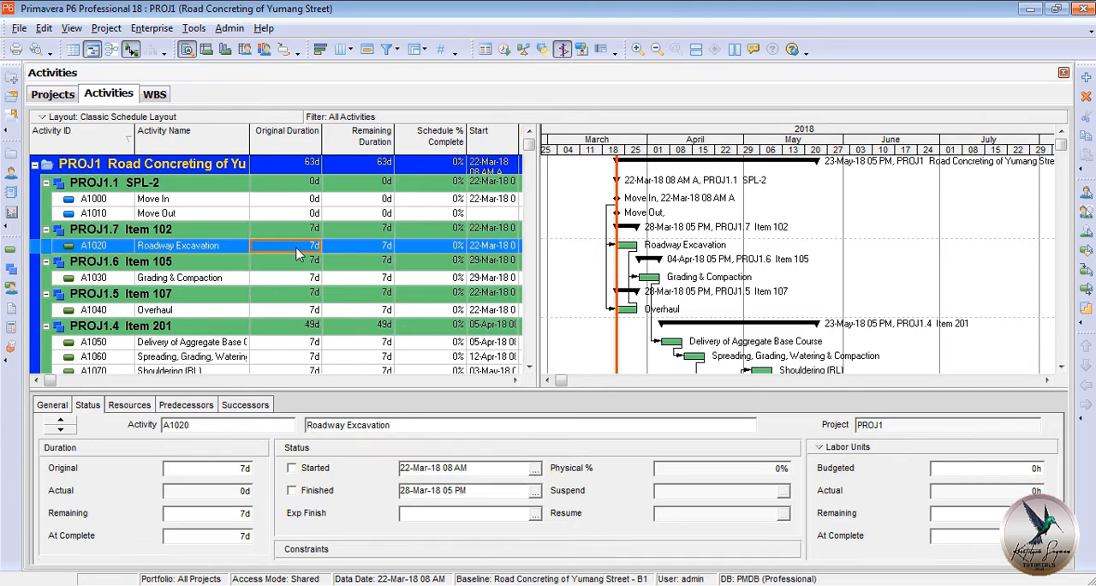
left_click(292, 470)
left_click(292, 490)
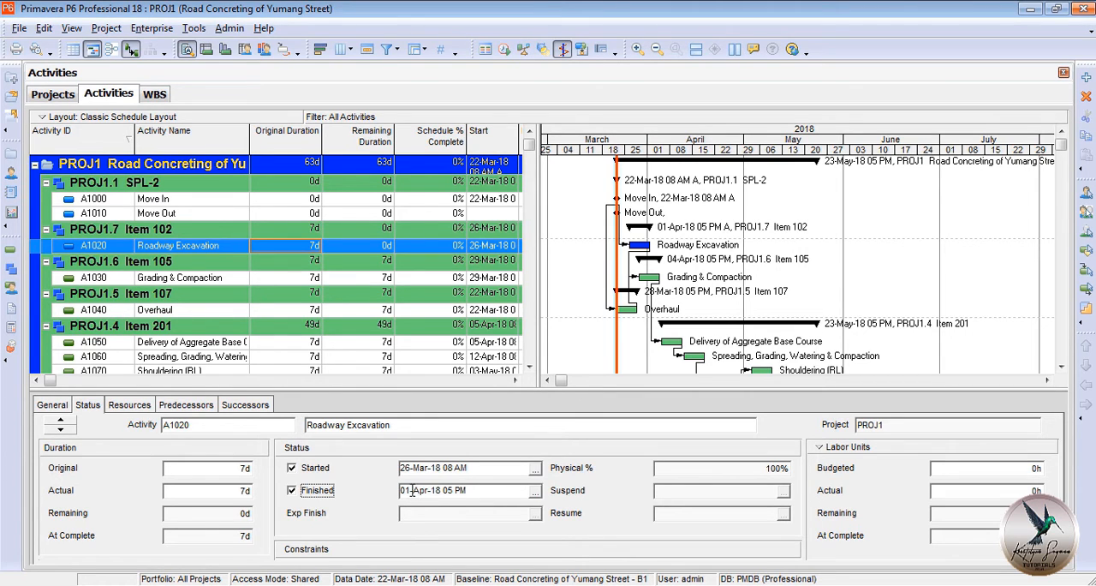
left_click(411, 490)
Record Grading & Compaction as started on 07-Apr-18 and finished on 16-Apr-18.
left_click(288, 279)
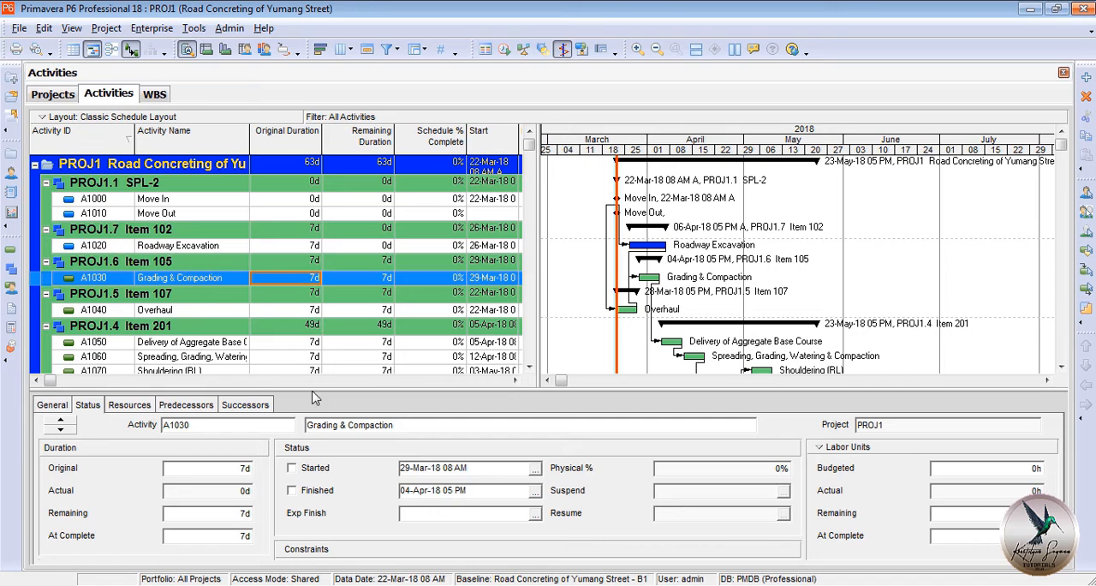
left_click(294, 469)
type("7-Apr")
left_click_drag(428, 467, 400, 491)
left_click(294, 491)
type("16")
Record Overhaul as started on 28-Mar-18 and finished on 06-Apr-18.
left_click(308, 308)
left_click(293, 468)
type("28")
left_click(292, 490)
Record Delivery of Aggregate Base Course as started on 17-Apr-18 and mark it finished.
left_click(308, 342)
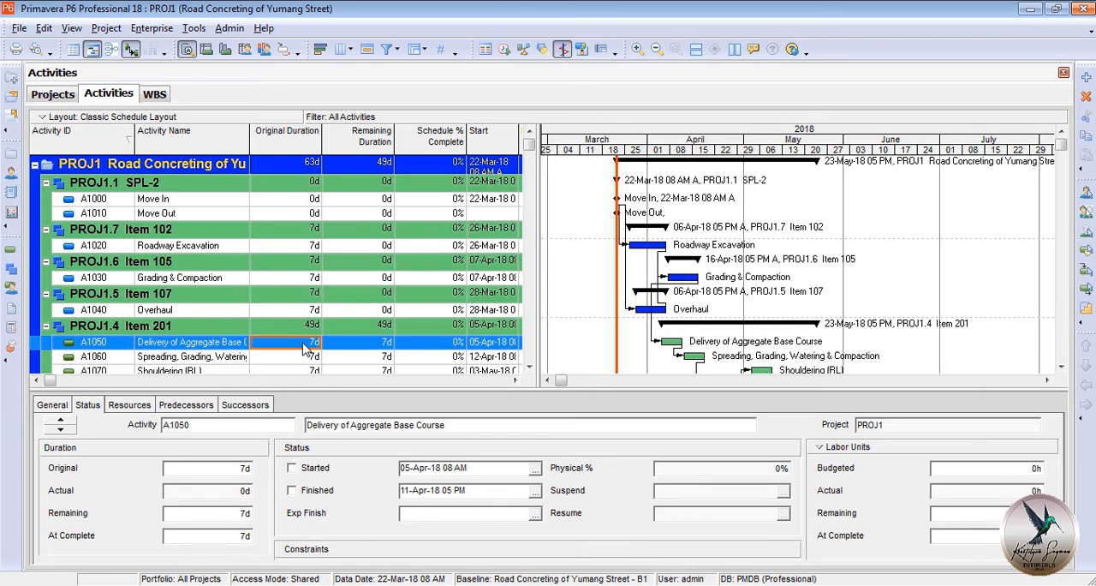
left_click(292, 467)
left_click(292, 490)
left_click(334, 355)
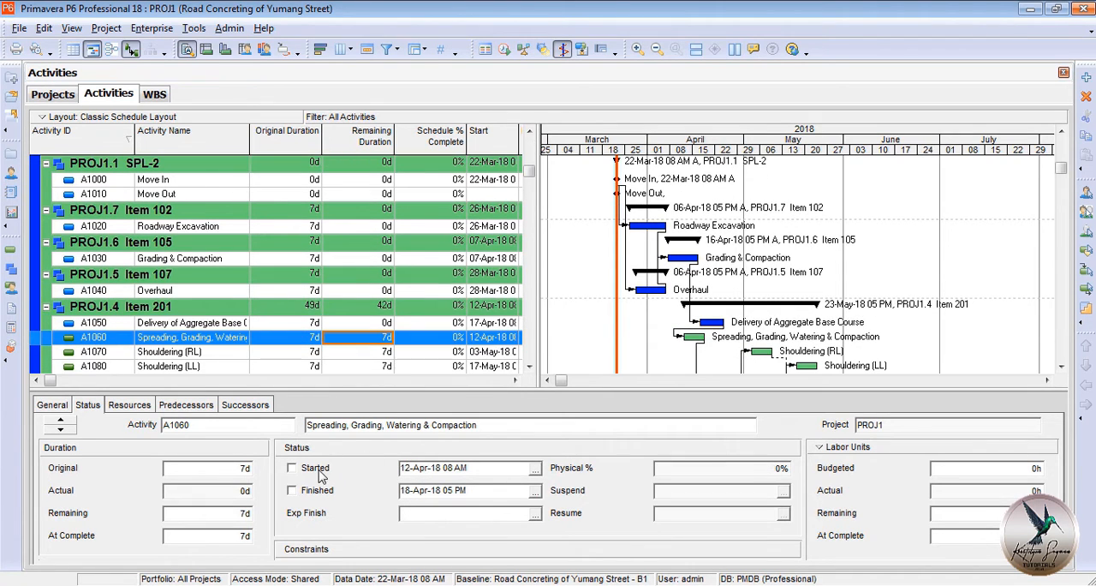
Record Spreading, Grading, Watering & Compaction as started on 25-Apr-18 and Shouldering (RL) as started on 19-May-18, marking both finished.
left_click(305, 468)
left_click(318, 491)
left_click(360, 352)
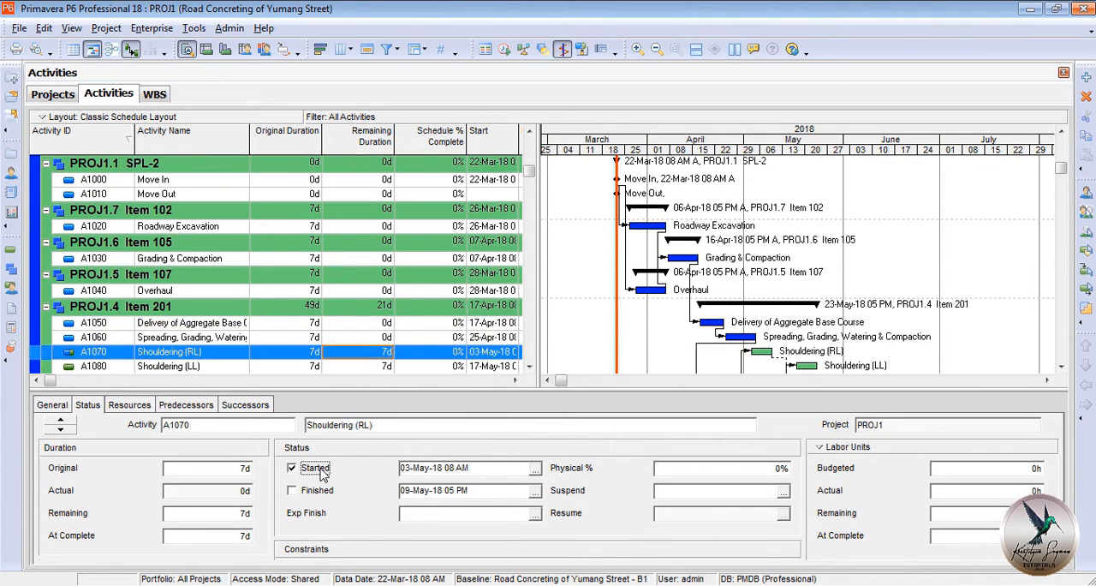
left_click(292, 468)
left_click(292, 490)
Record Shouldering (LL) as started on 30-May-18 and finished on 02-Jun-18.
left_click(347, 367)
left_click(292, 467)
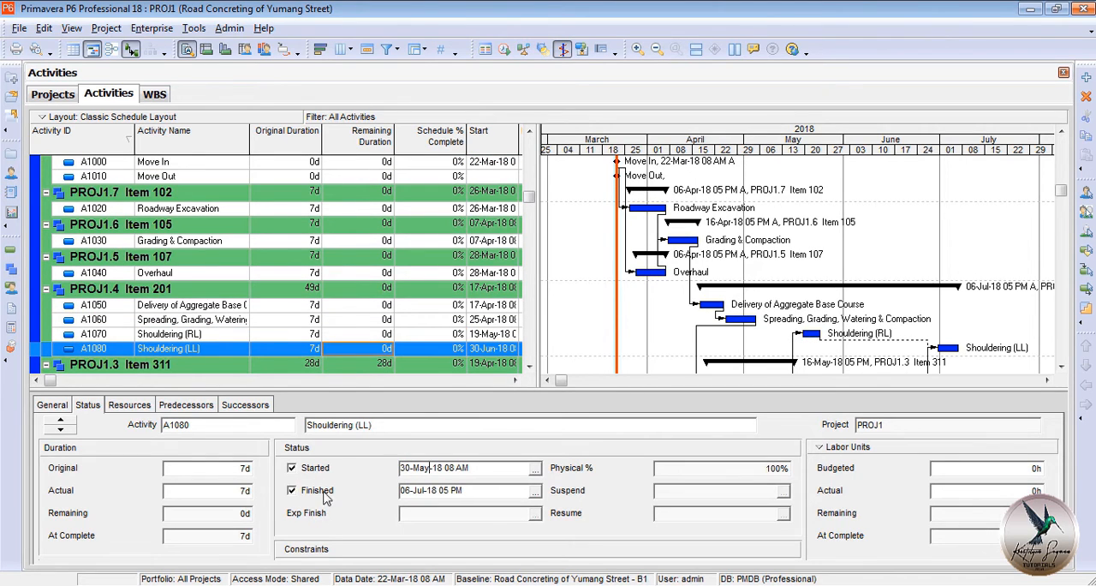
left_click(292, 490)
key("BackSpace")
type("n")
left_click_drag(411, 490, 418, 466)
type("2")
Record Inst. Forms (RL) as started on 05-May-18 and mark it finished.
scroll(346, 344, "down", 2)
left_click(342, 302)
left_click(304, 467)
type("May-18 05")
left_click(329, 490)
Record Pouring of Concrete (RL) as started on 12-May-18 and finished on 17-May-18.
left_click(359, 316)
left_click(322, 470)
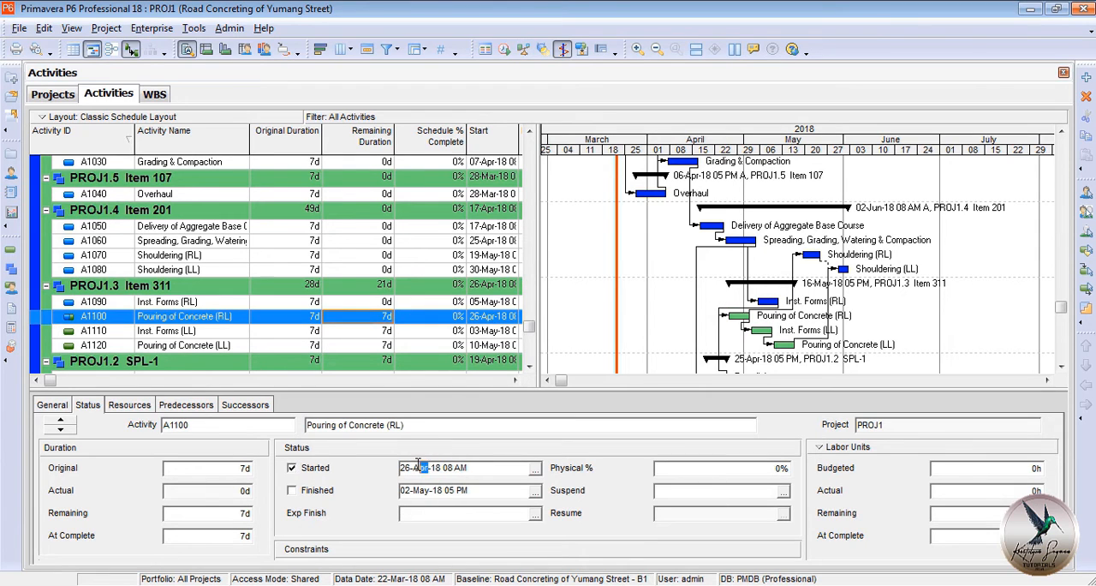
type("May")
type("12")
left_click(339, 490)
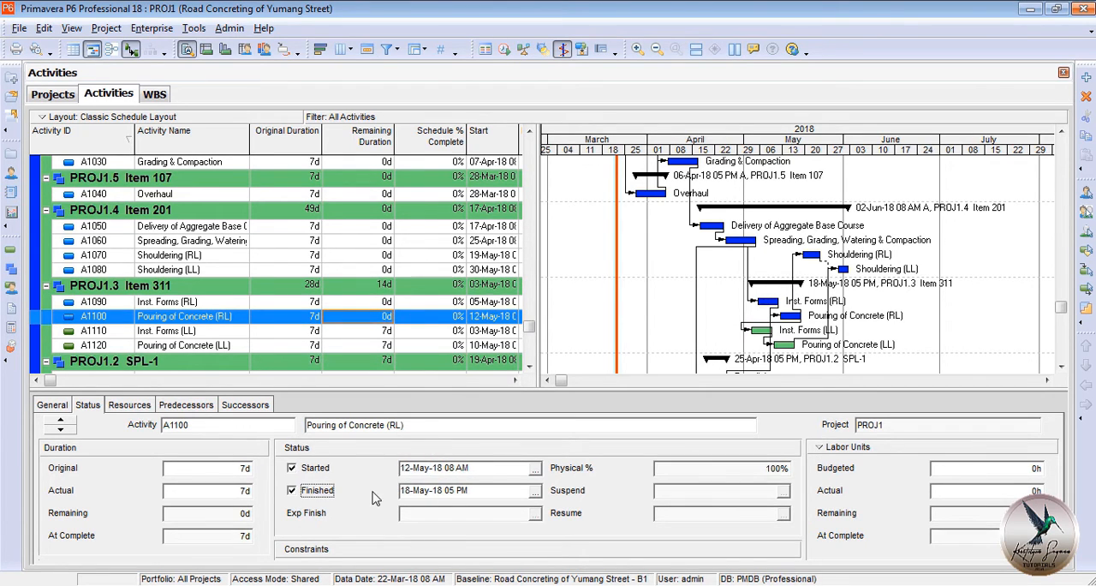
Record Inst. Forms (LL) as started on 18-May-18 and finished on 23-May-18.
left_click(358, 330)
left_click(377, 469)
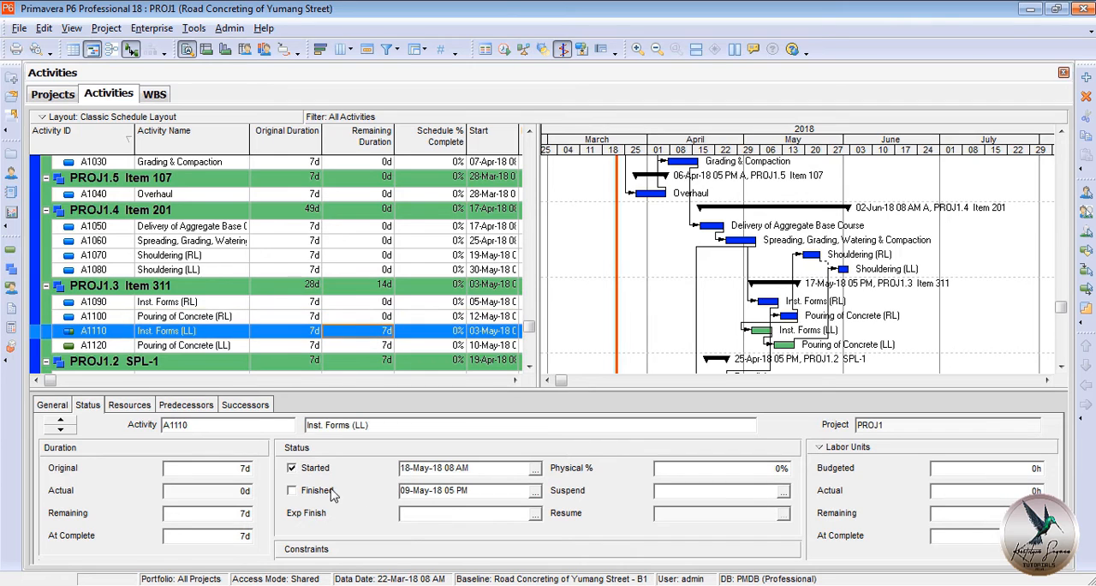
left_click(334, 491)
Record Pouring of Concrete (LL) as started on 24-May-18 and finished on 29-May-18.
left_click(358, 346)
left_click(372, 470)
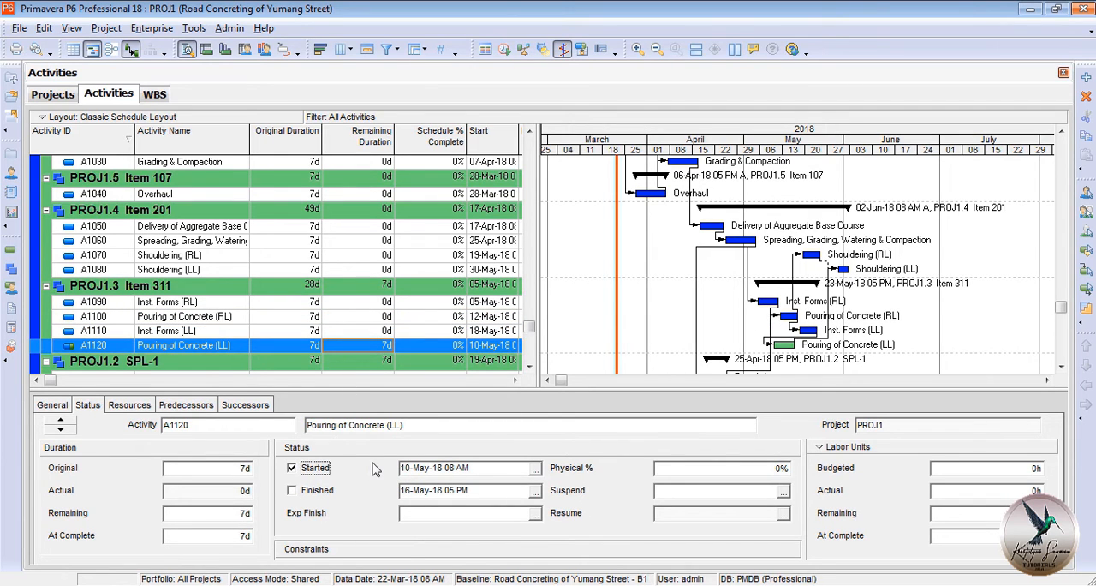
left_click(377, 491)
Record Retrofitting under SPL-1 as started on 08-May-18 and finished on 09-May-18.
key("Down")
key("Down")
left_click(383, 473)
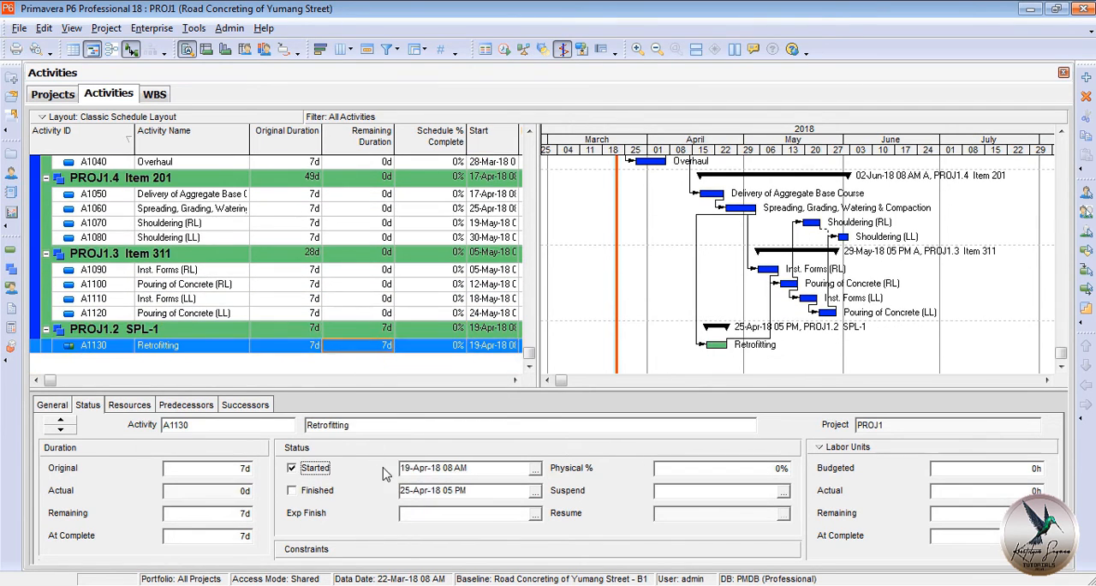
type("May-18 ")
mouse_move(414, 468)
left_mouse_down()
mouse_move(426, 468)
mouse_move(411, 468)
left_mouse_up()
type("08")
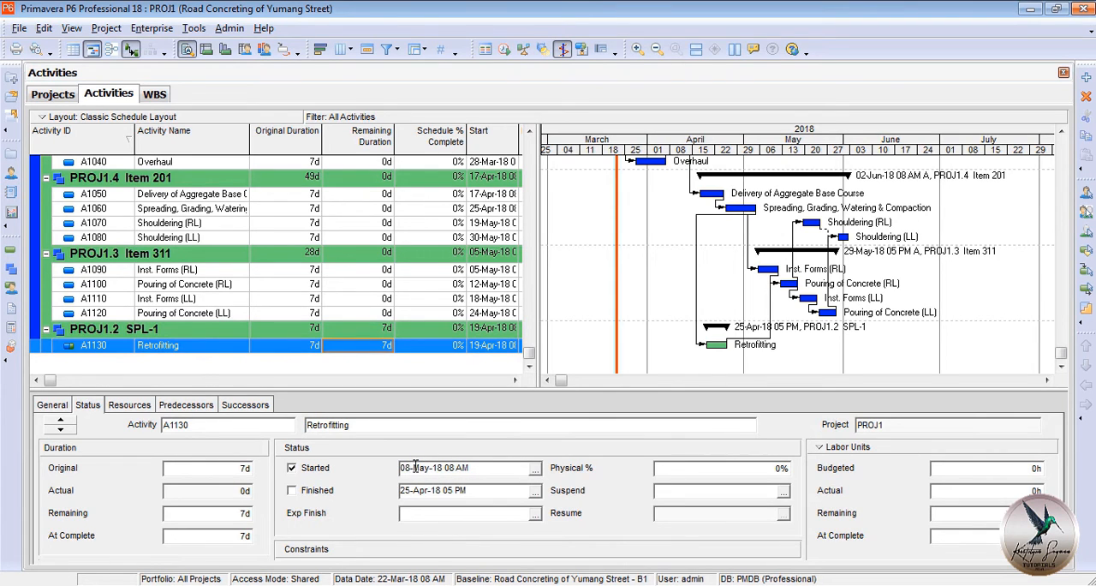
left_click(330, 491)
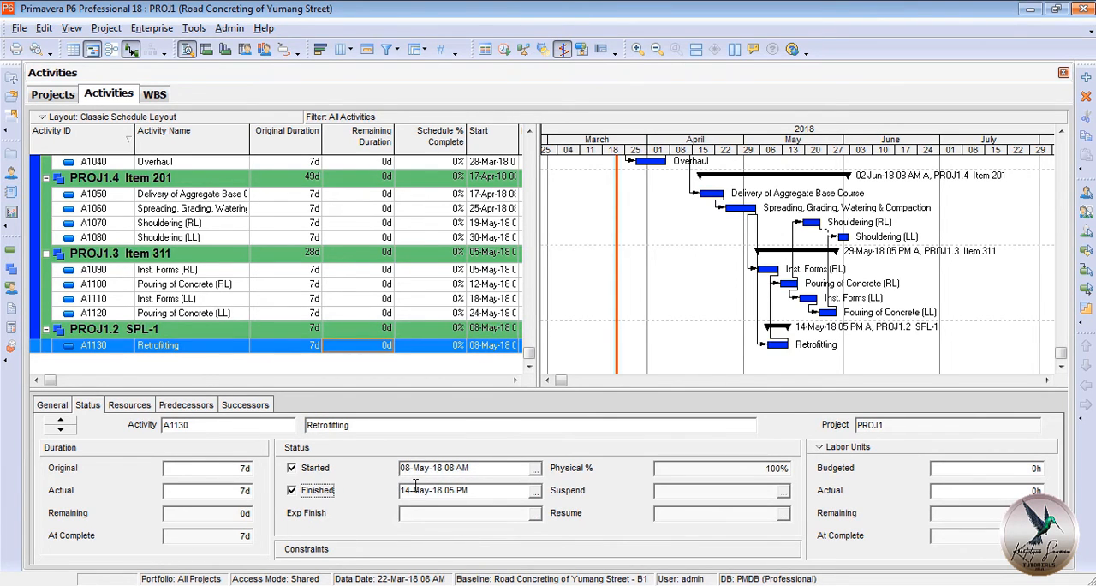
left_click(410, 489)
type("09")
left_click(408, 335)
Reschedule the project with the current data date set to 25-May-18 08 AM.
scroll(435, 318, "up", 5)
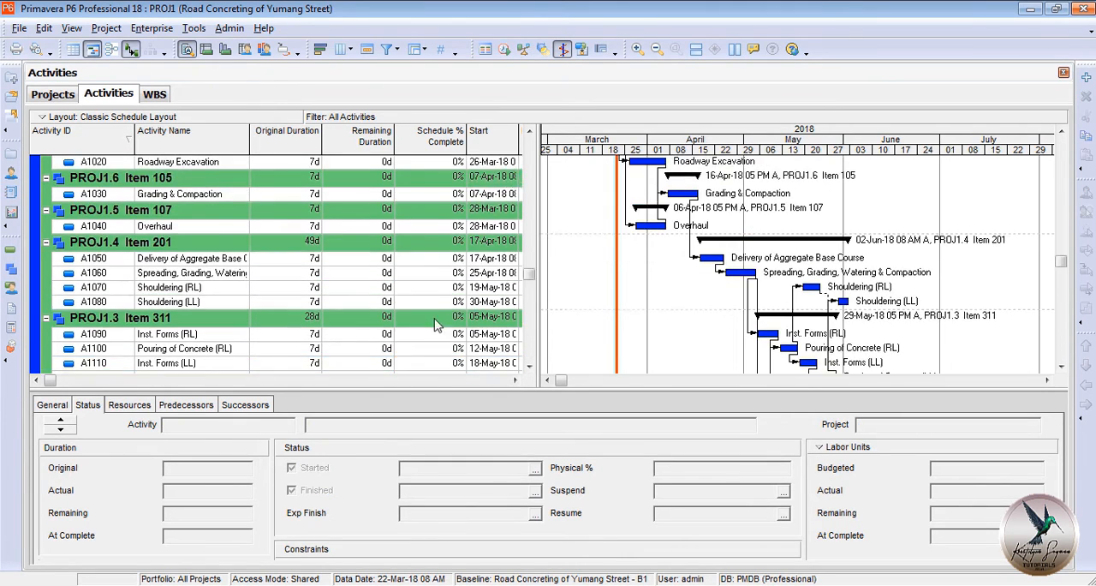
left_click(462, 162)
left_click(505, 49)
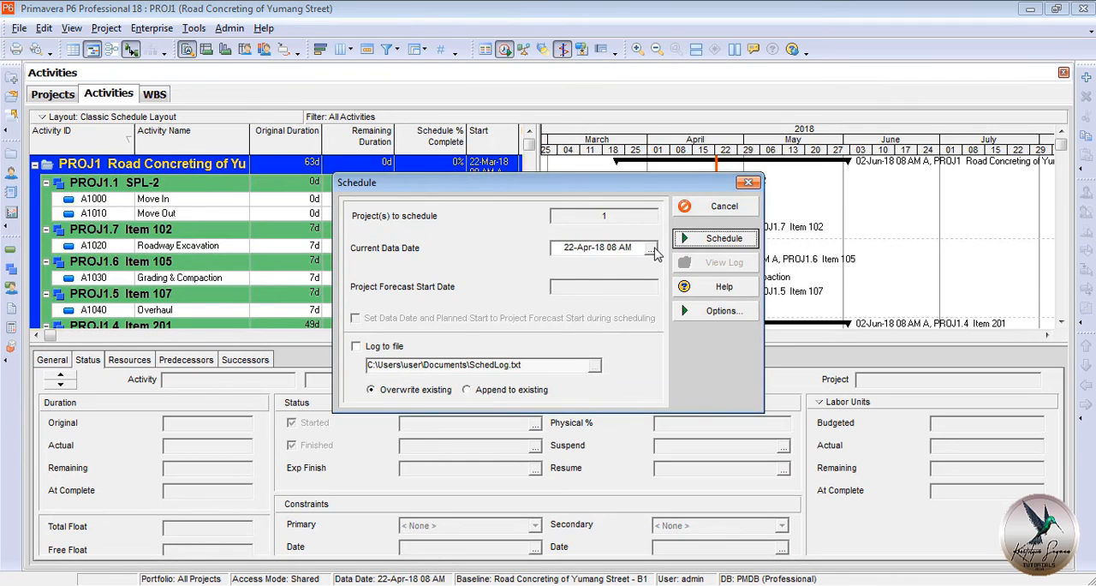
left_click(652, 248)
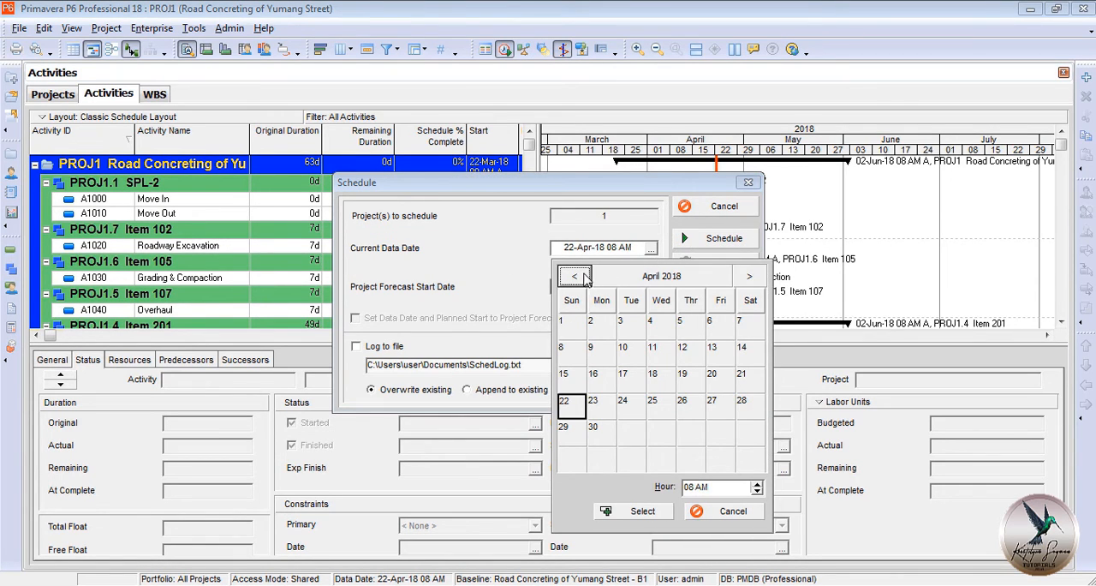
left_click(747, 278)
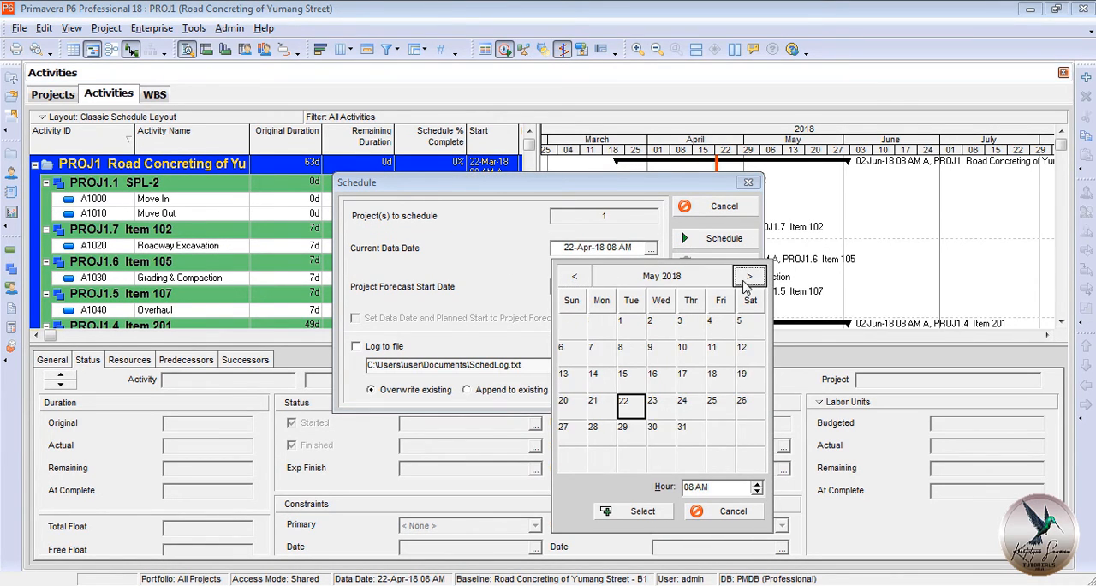
double_click(716, 402)
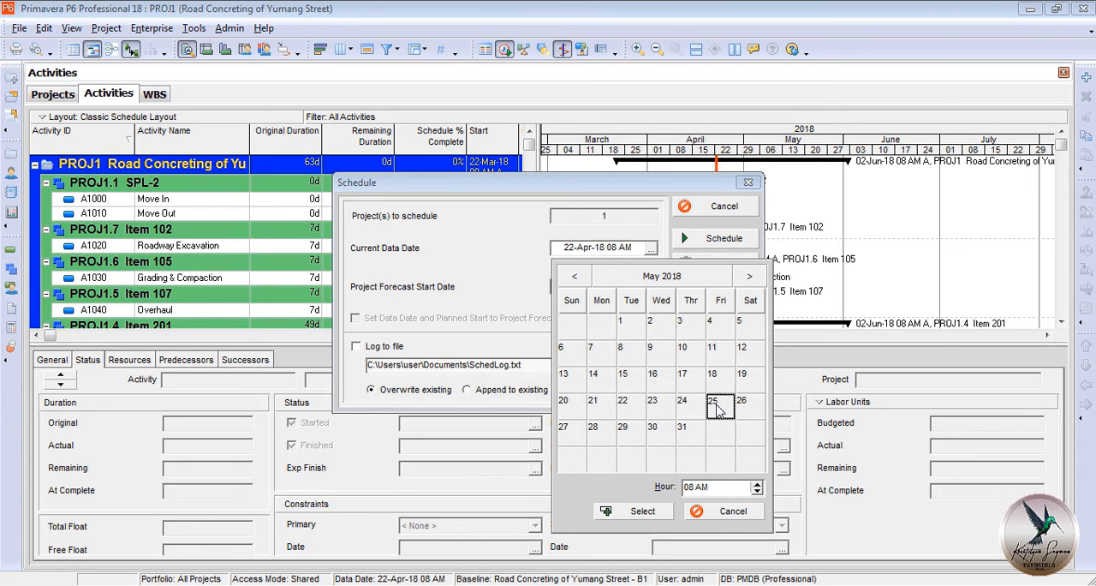
left_click(724, 239)
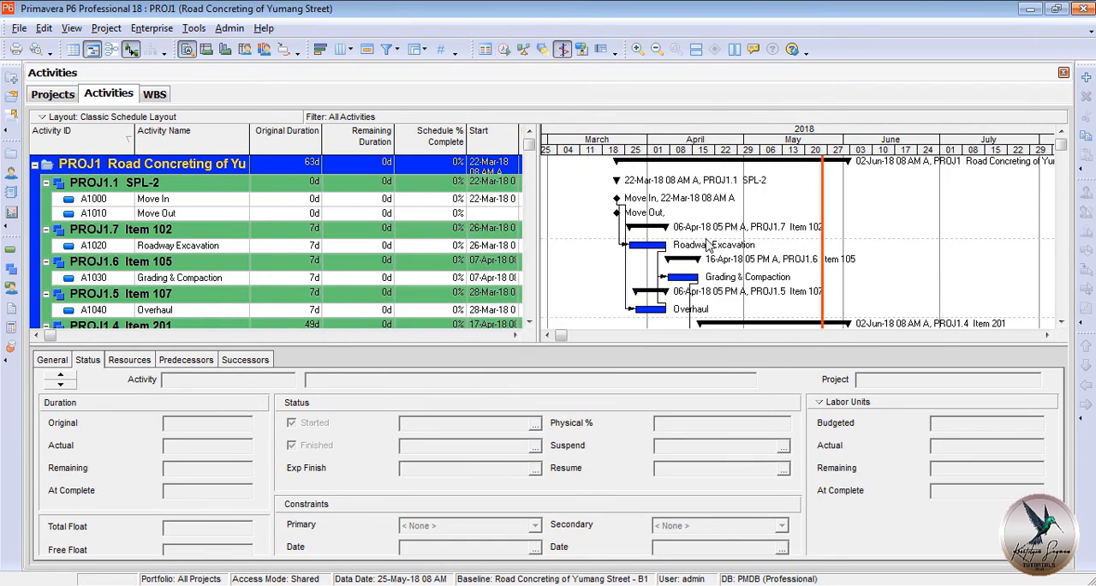
Turn the Gantt chart's progress line off and on again, and try the Progress Spotlight before switching it off.
left_click(821, 208)
scroll(703, 222, "down", 4)
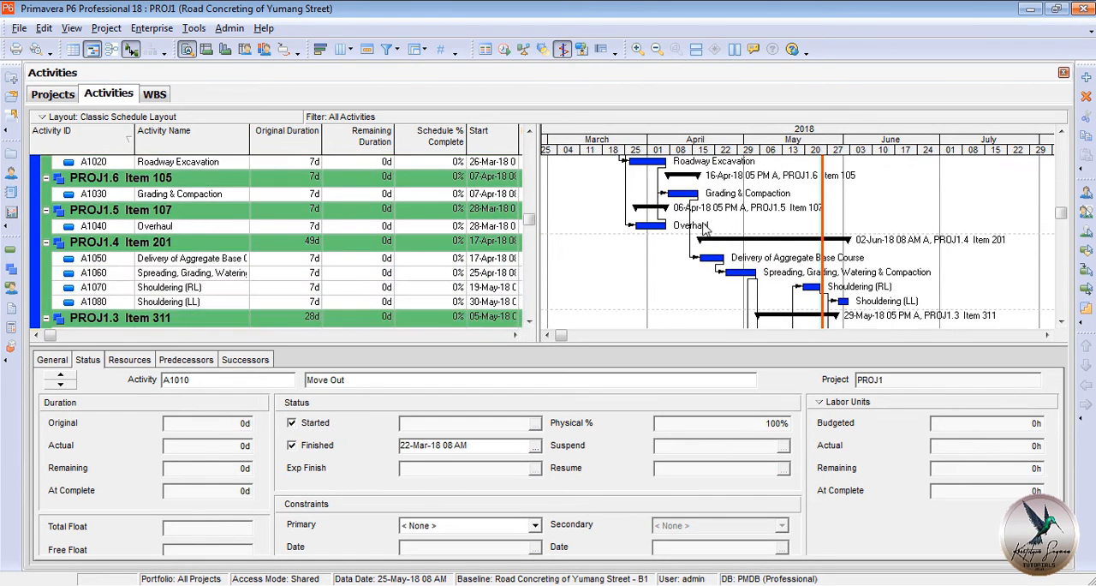
scroll(704, 235, "up", 4)
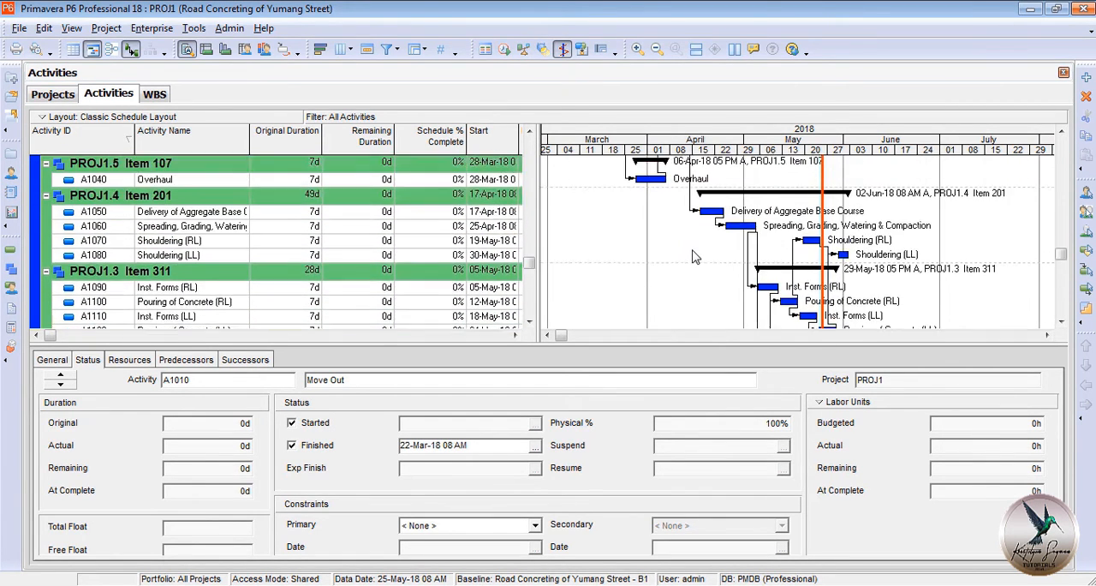
left_click(563, 49)
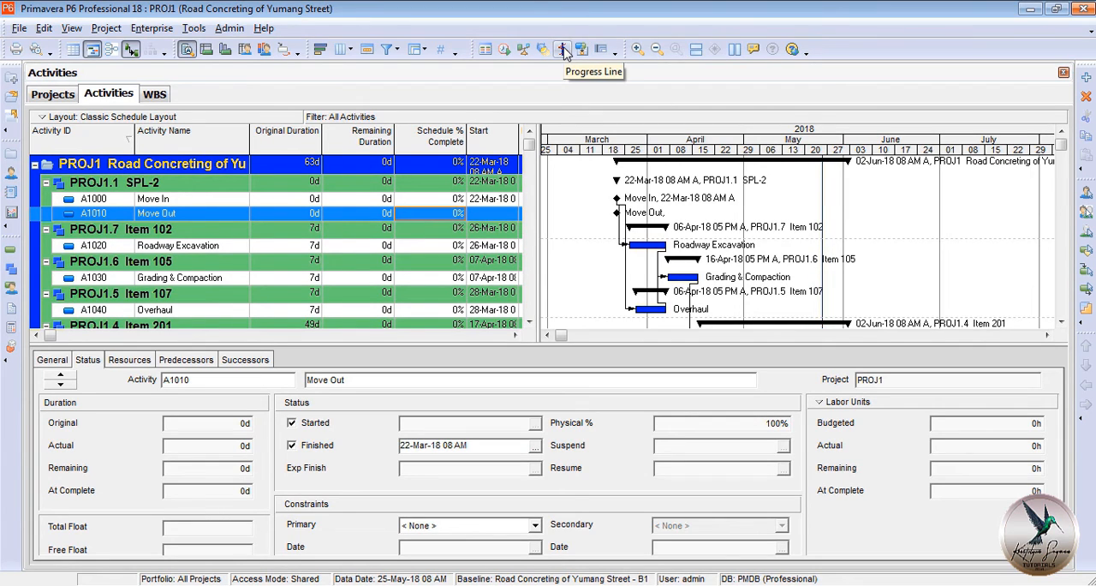
left_click(563, 50)
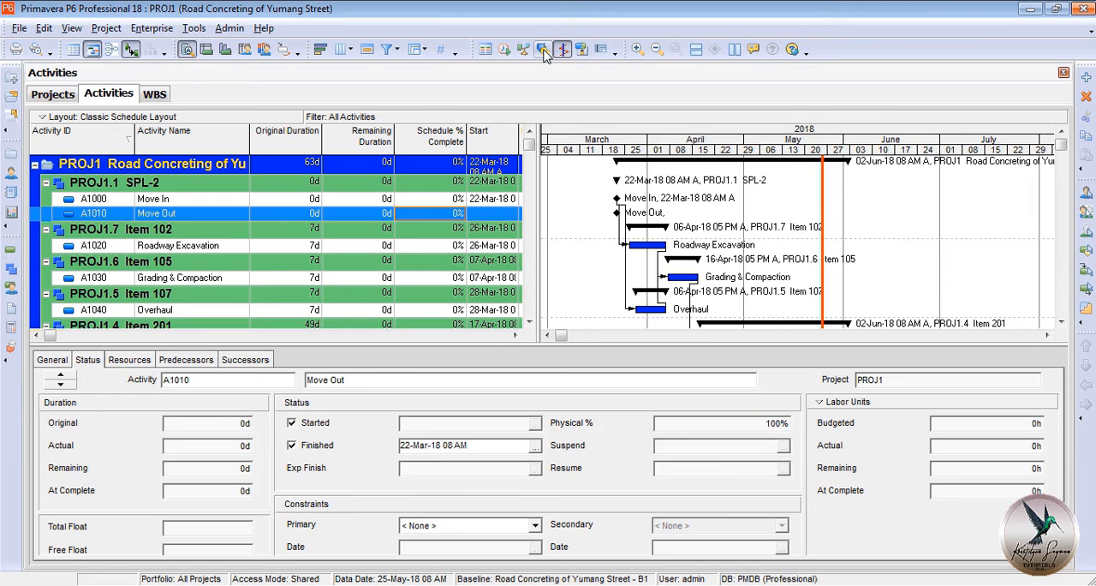
left_click(543, 50)
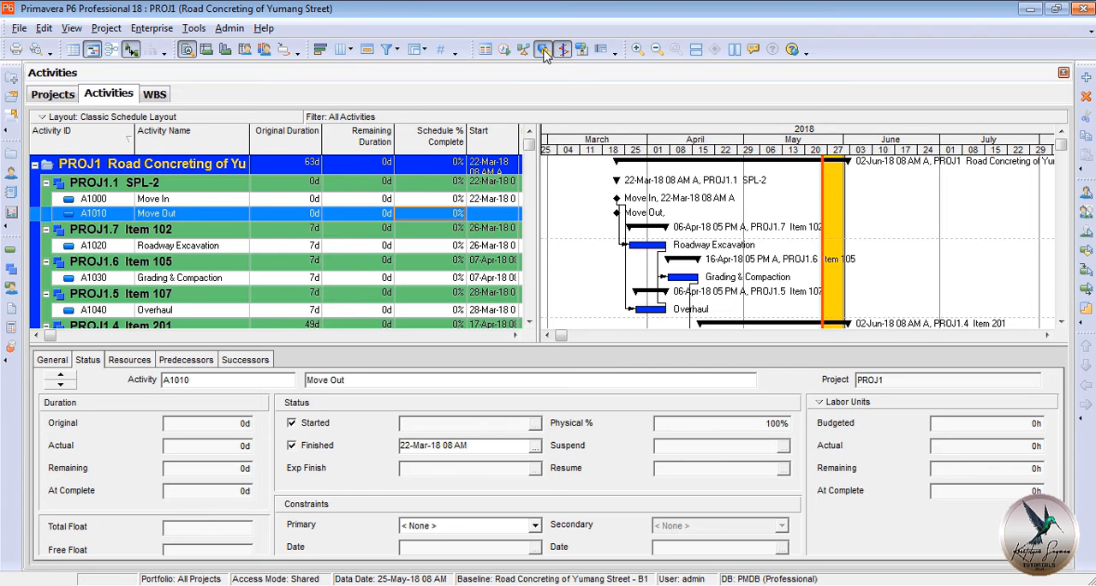
left_click(543, 49)
scroll(726, 270, "down", 1)
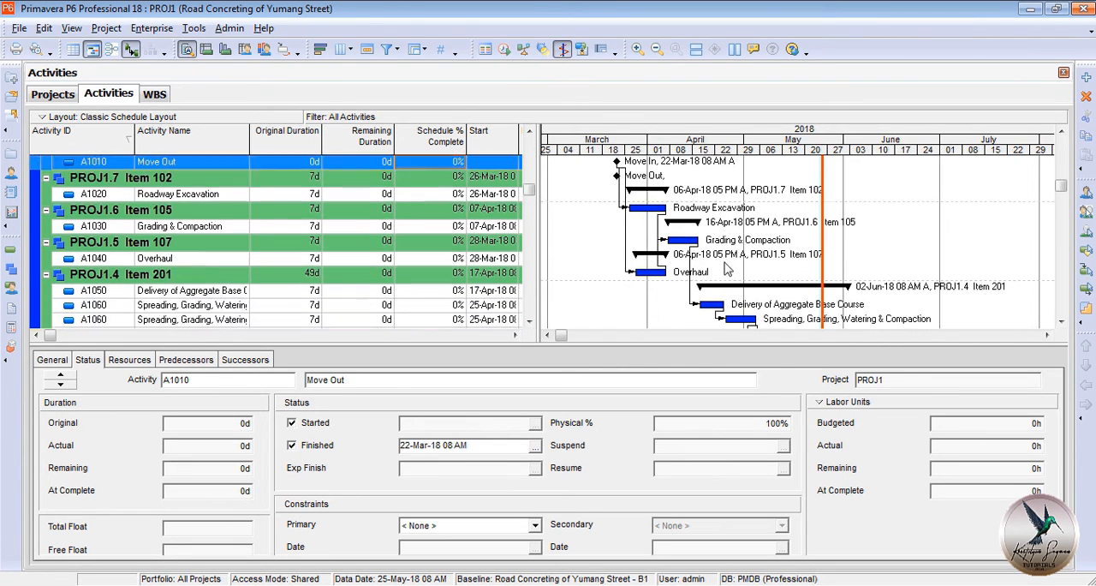
scroll(726, 270, "down", 3)
scroll(726, 263, "up", 5)
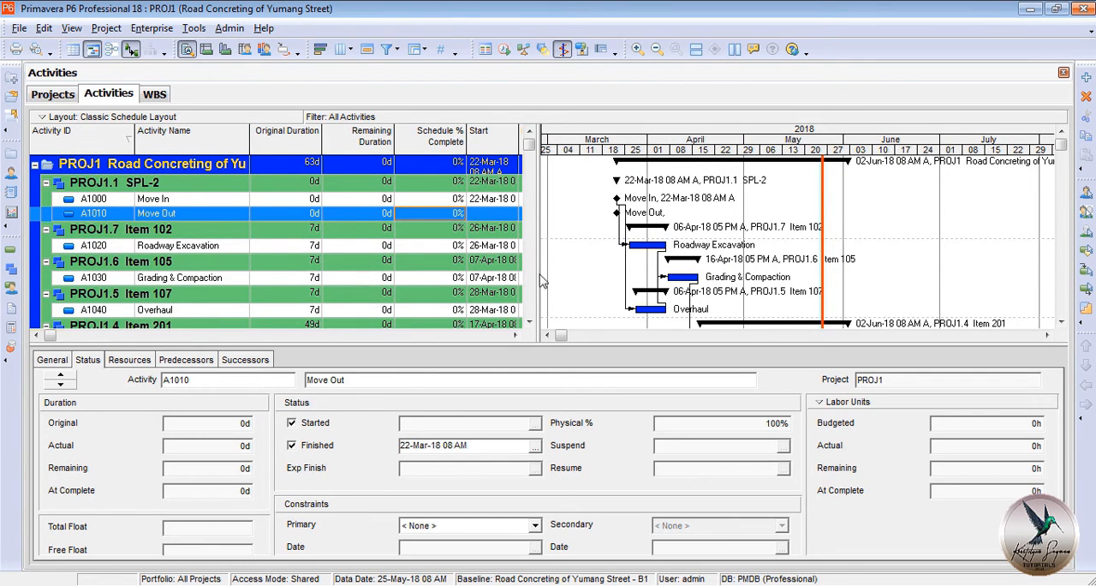
Add Expenses to the displayed activity details and show the expenses of the Move In activity.
right_click(253, 363)
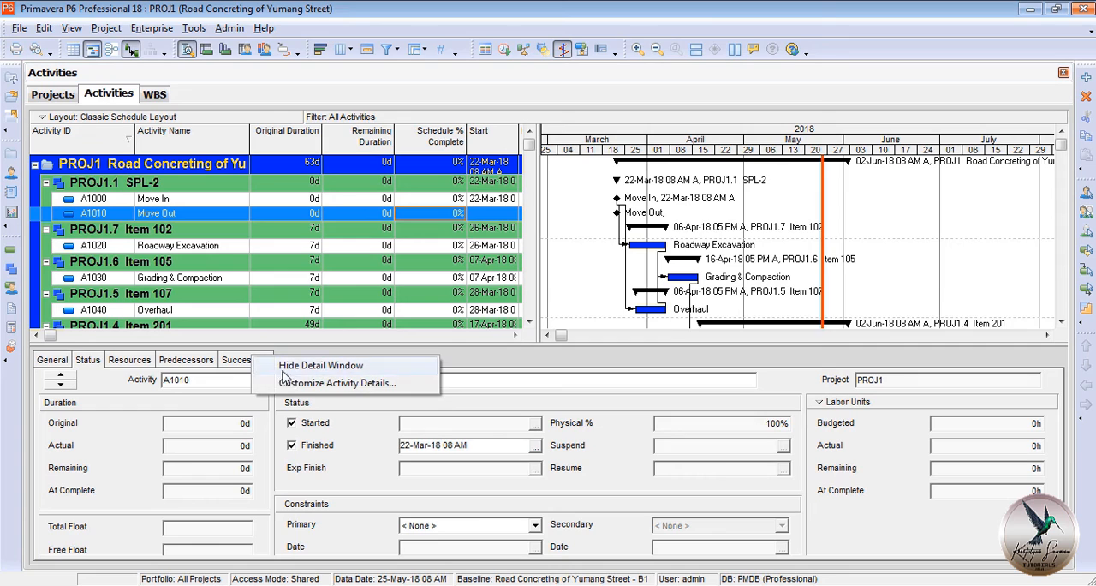
left_click(301, 384)
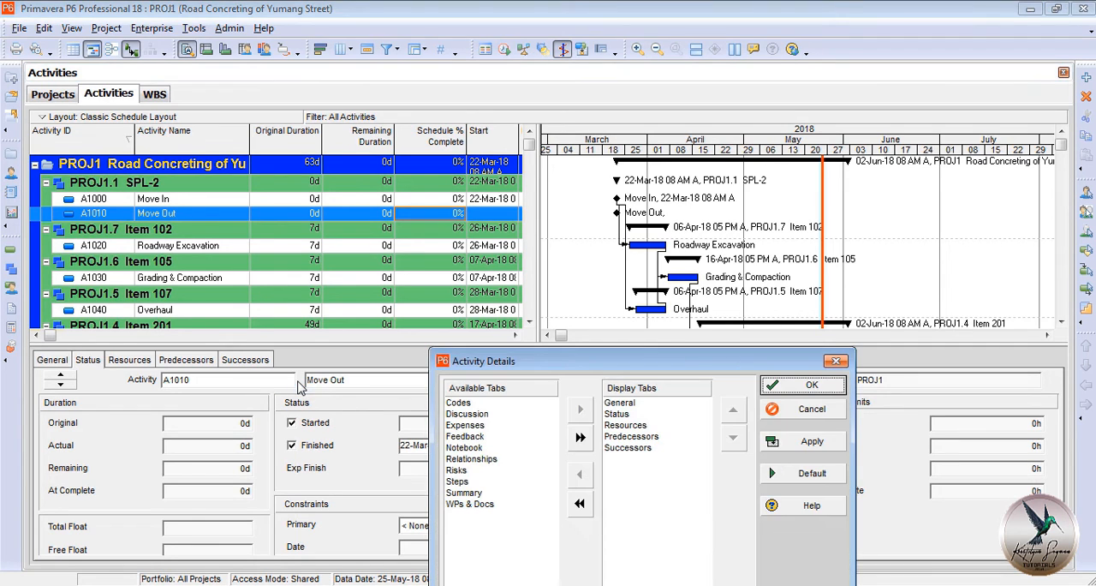
left_click(467, 426)
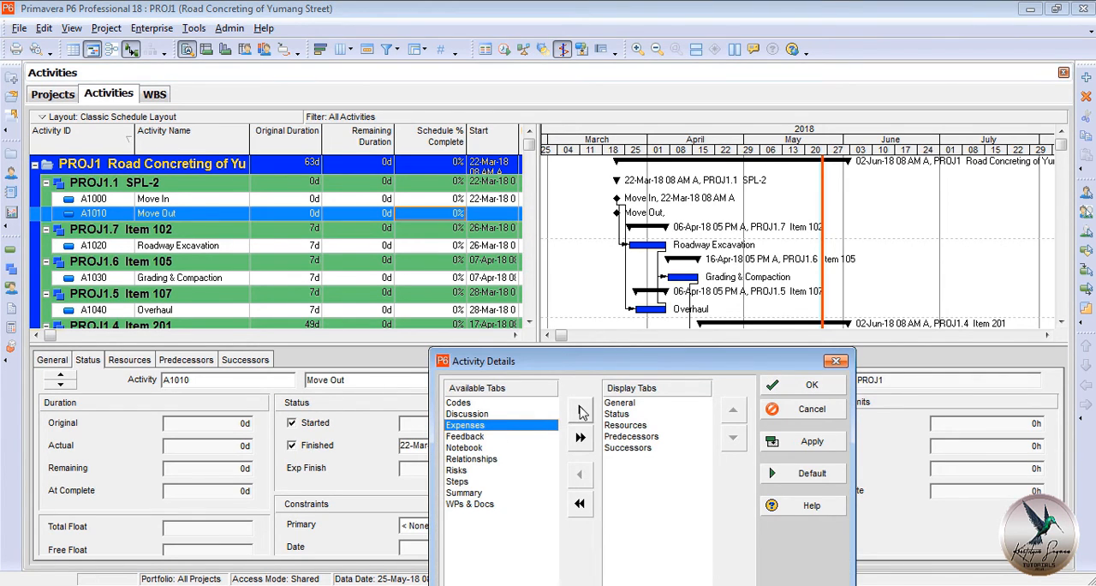
left_click(580, 410)
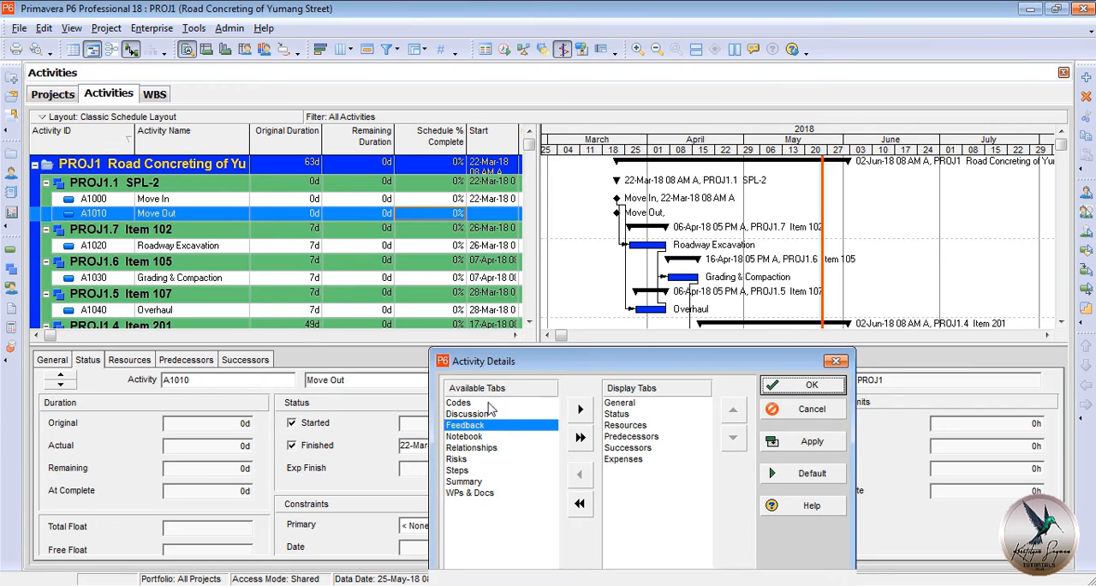
left_click(792, 385)
left_click(296, 360)
left_click(287, 199)
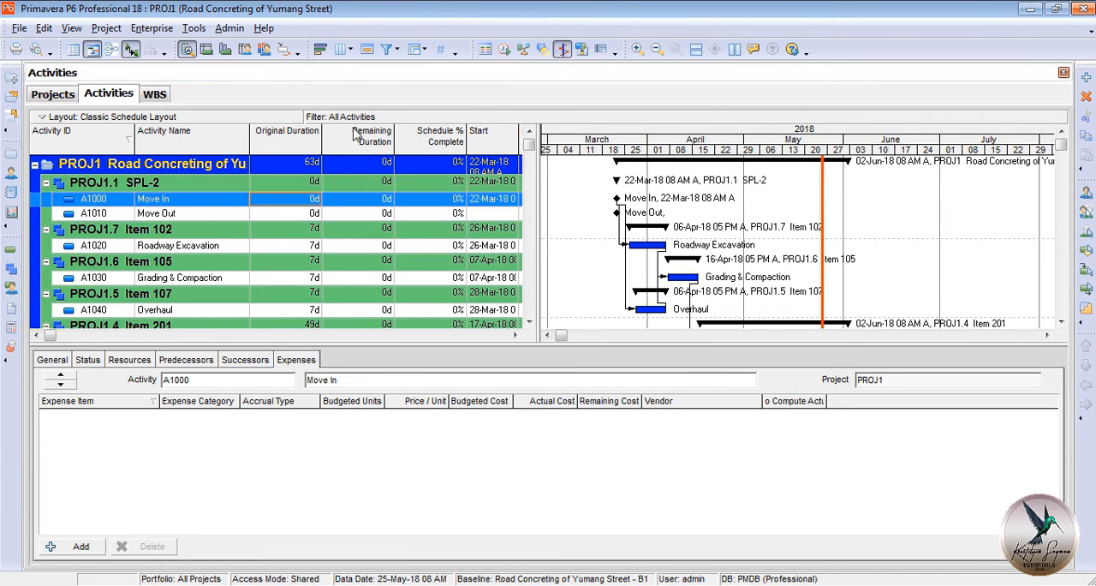
Remove Activity ID and Remaining Duration from the activity table's selected columns.
right_click(285, 126)
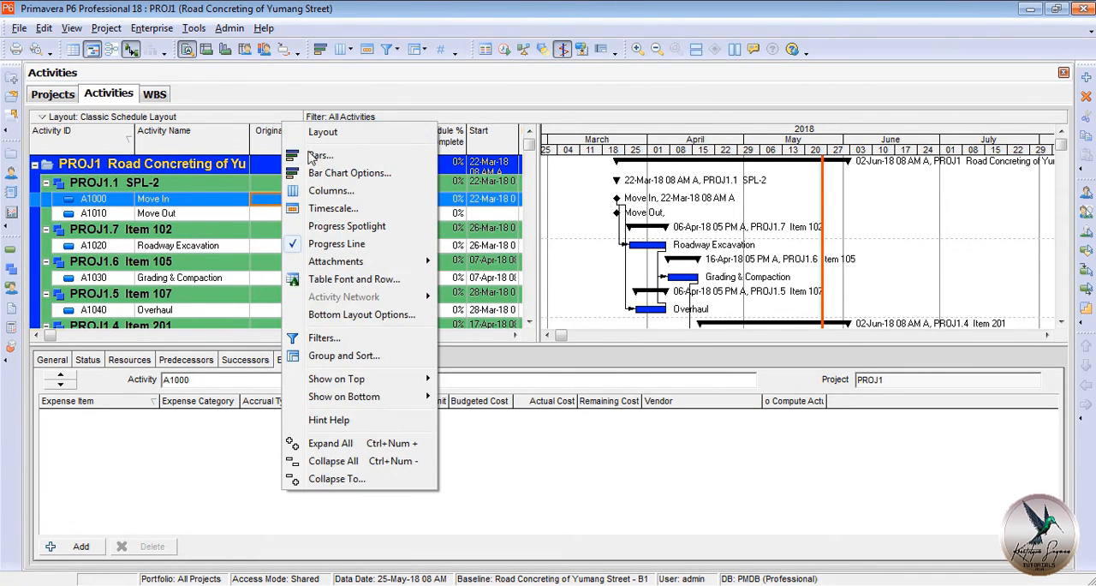
left_click(343, 194)
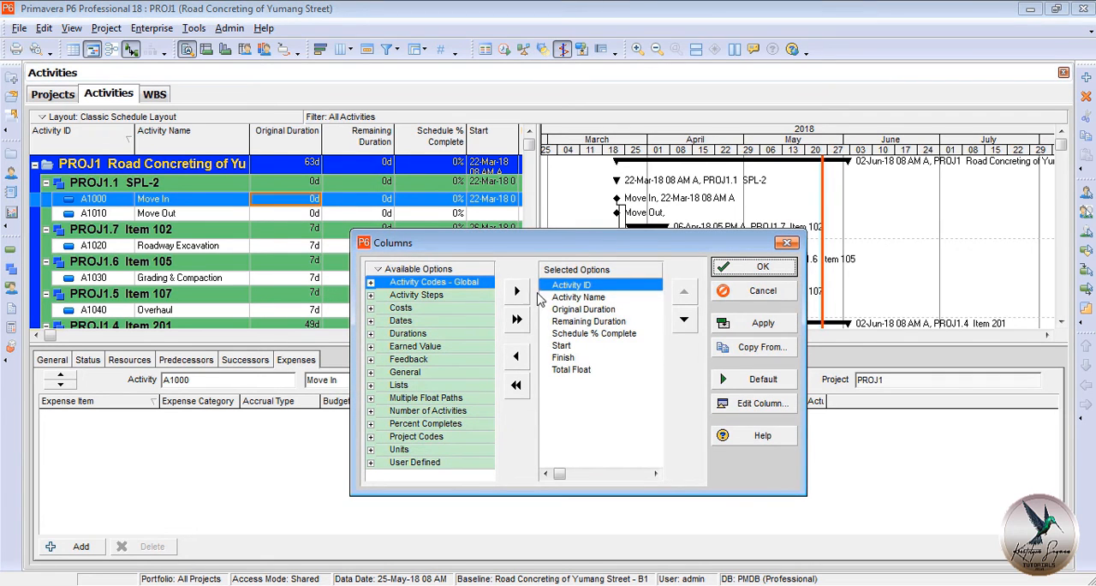
left_click(516, 356)
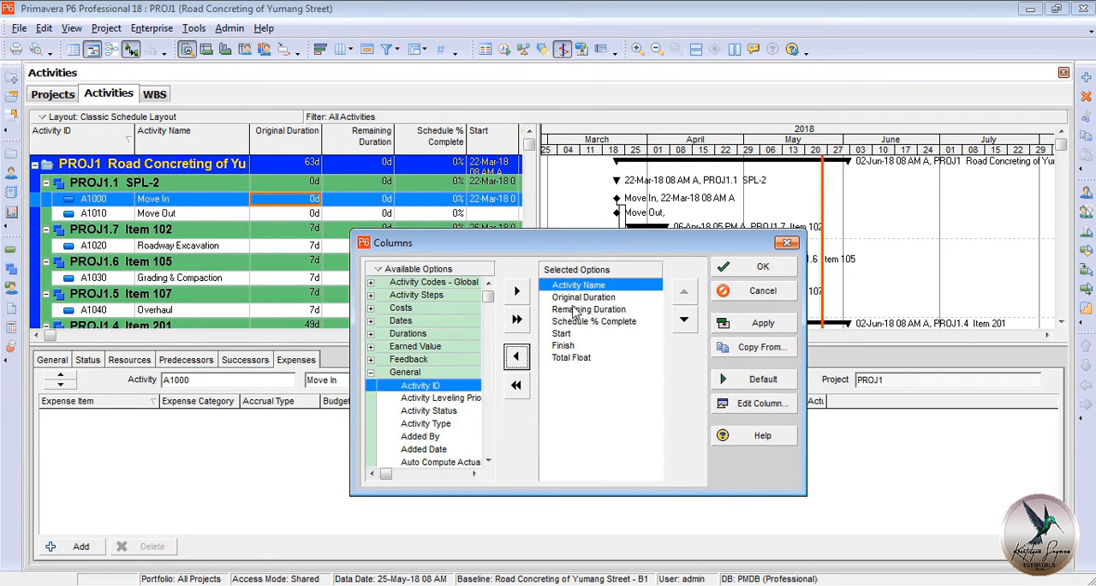
left_click(582, 310)
left_click(516, 355)
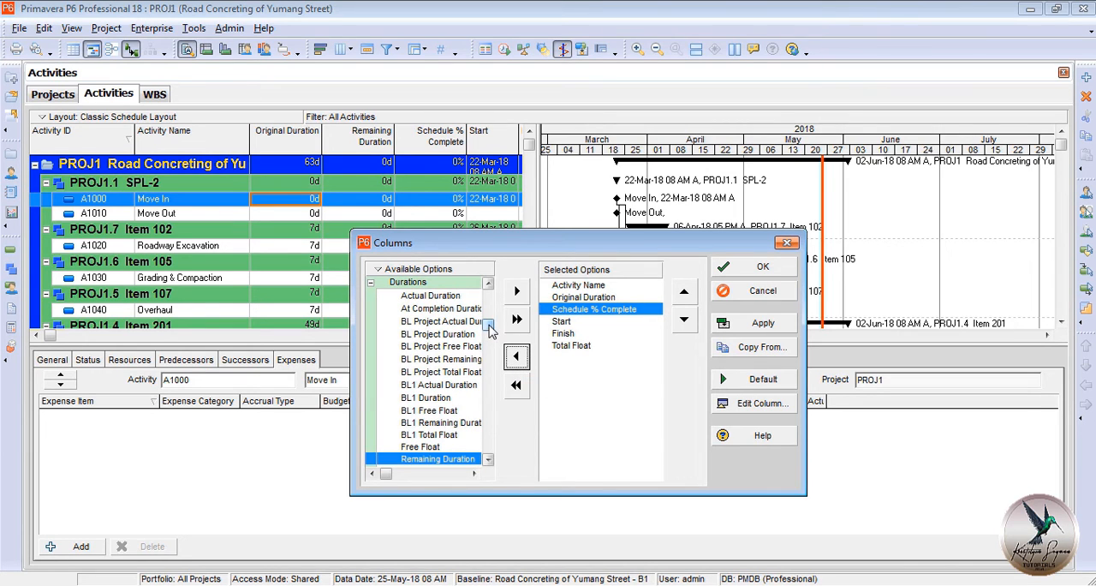
Add Actual Total Cost to the activity table's columns and remove Schedule % Complete.
left_click(371, 282)
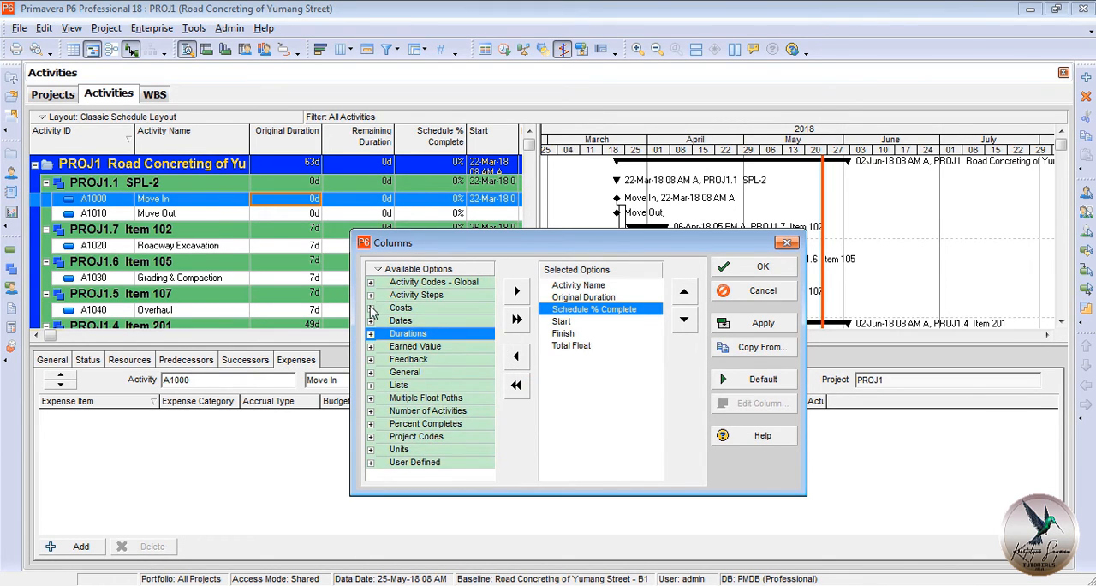
left_click(371, 309)
left_click(459, 378)
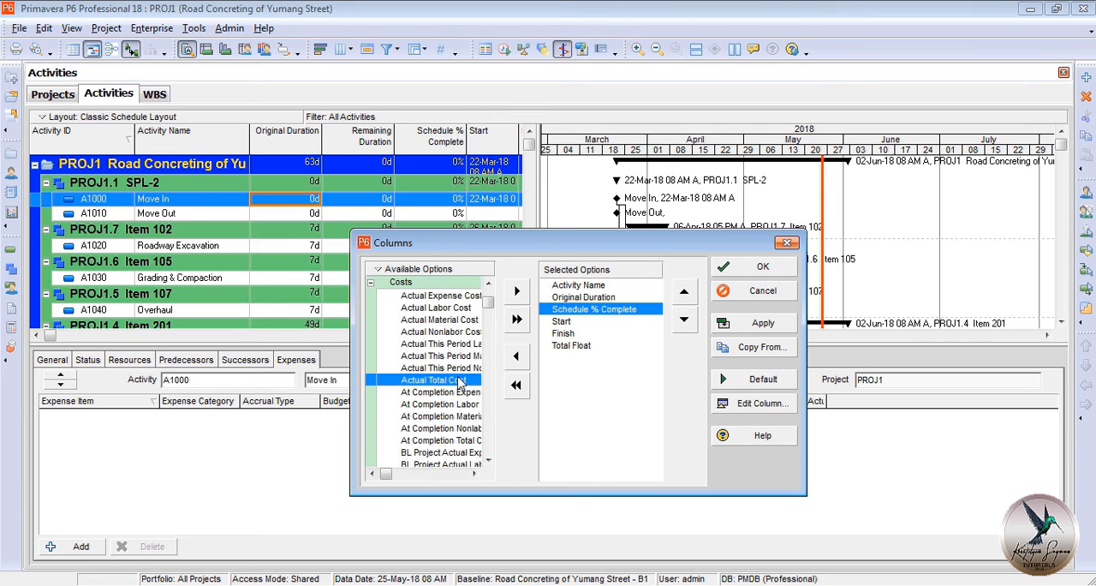
left_click(517, 292)
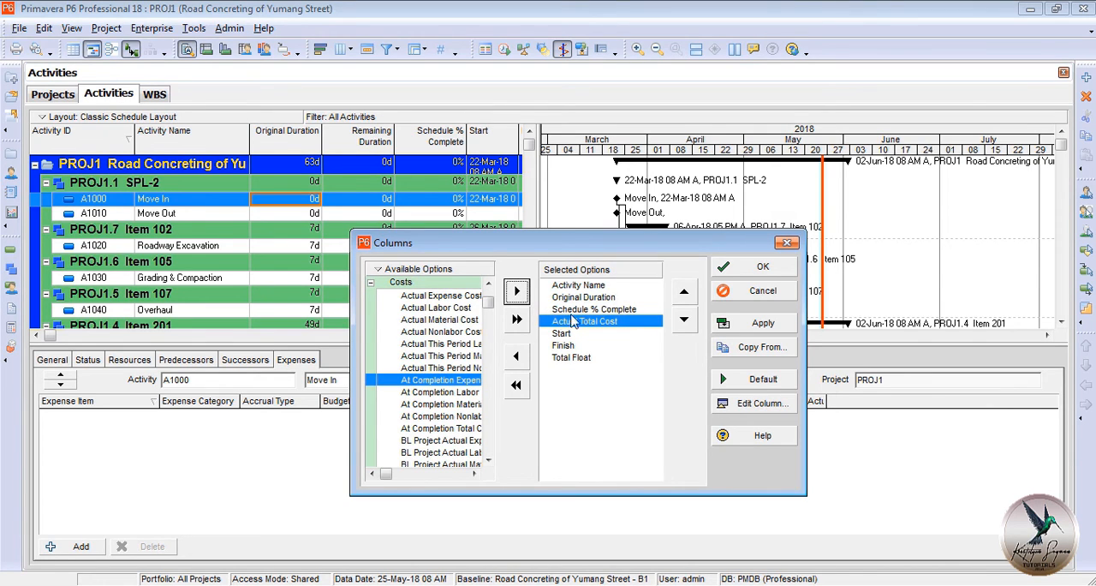
left_click(608, 309)
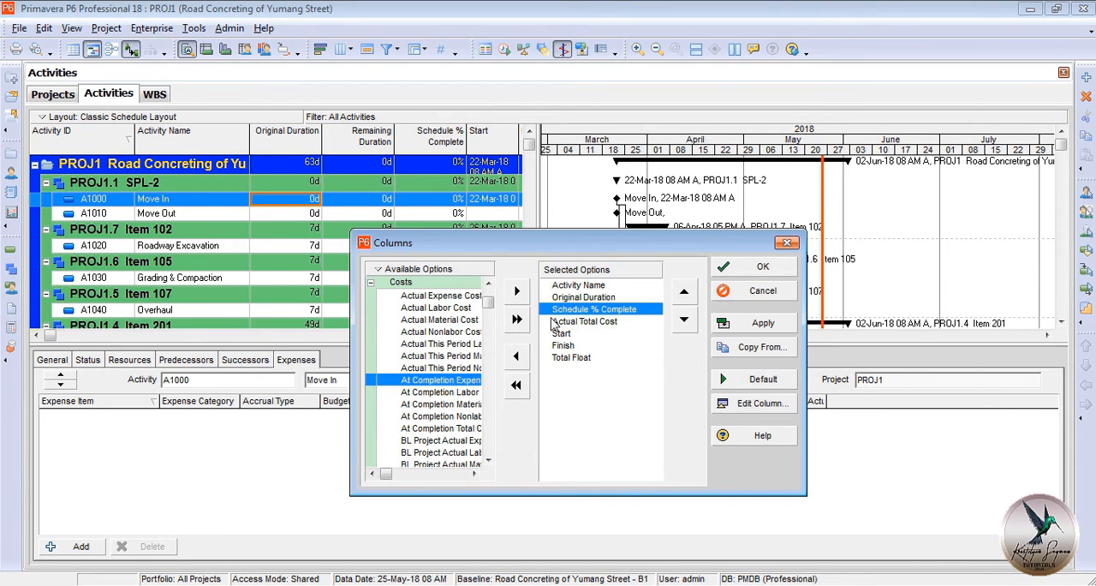
left_click(517, 355)
left_click(743, 268)
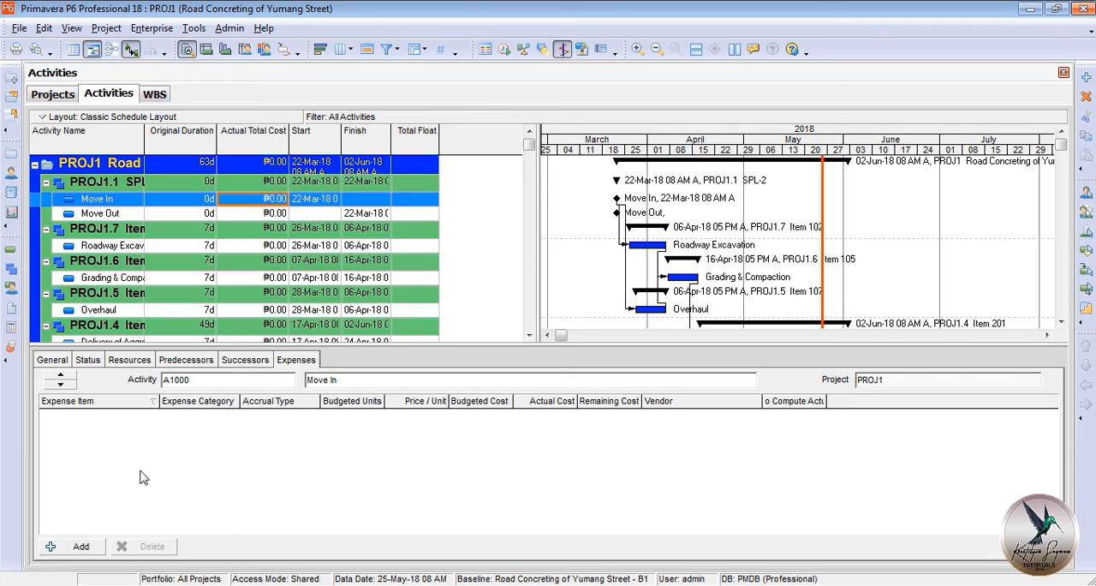
Add an expense item named Signages to the Move In activity with an actual cost of 9,463.
left_click(80, 546)
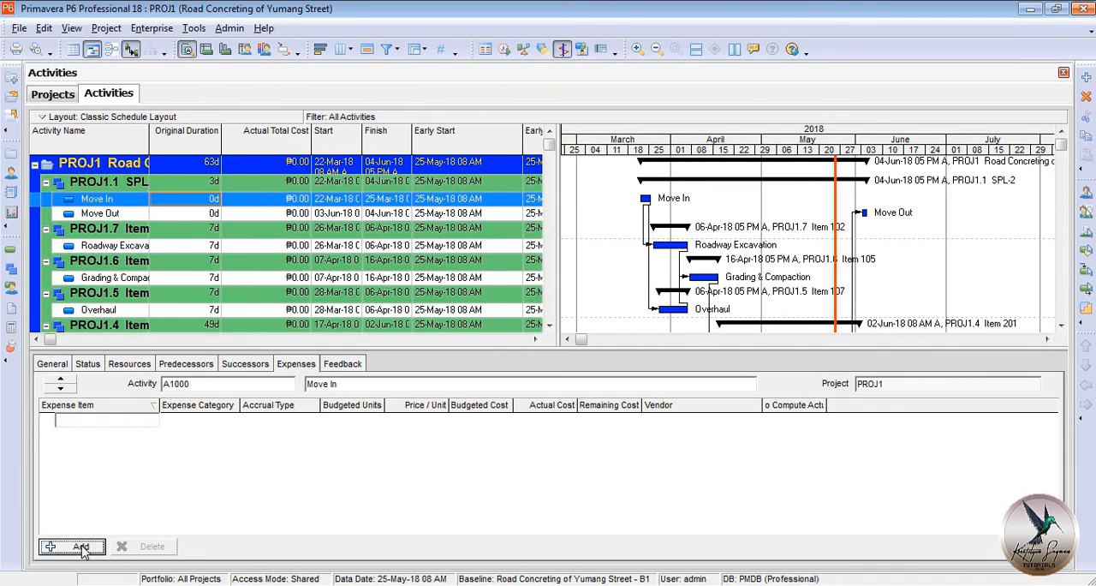
type("Signages")
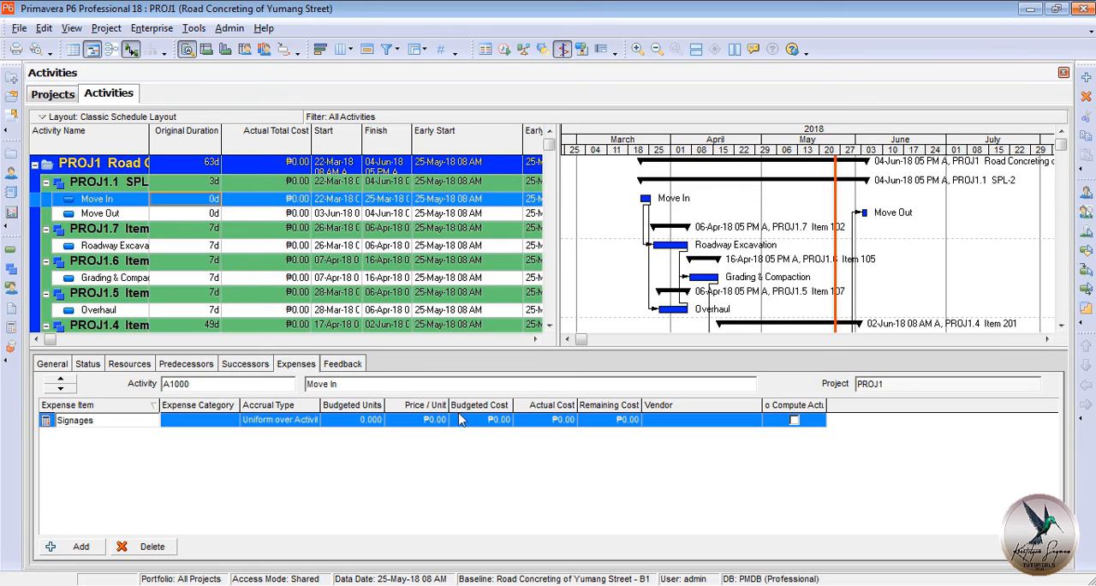
left_click(552, 423)
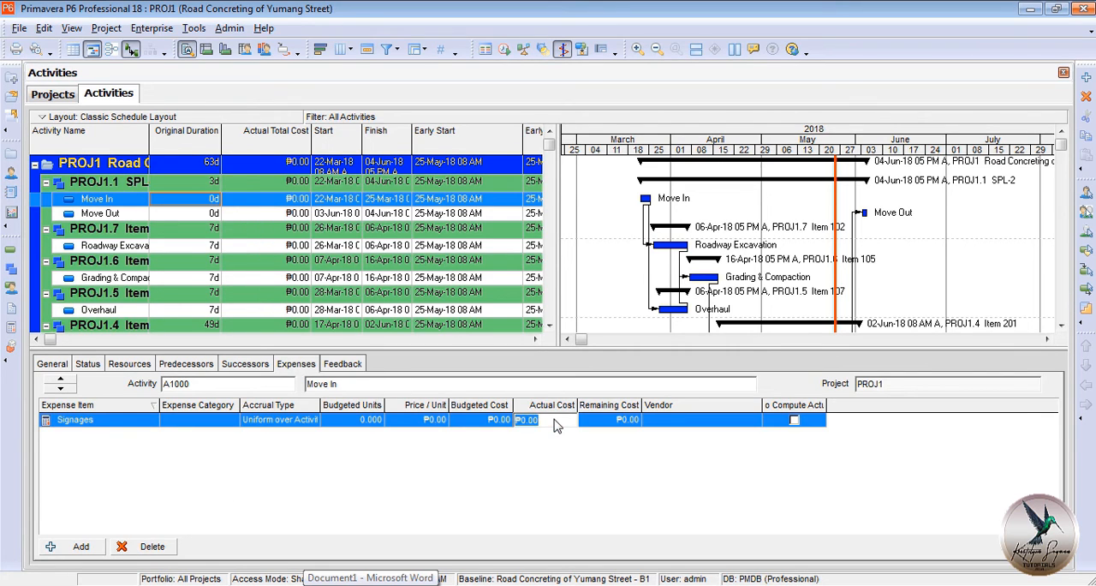
type("9463")
key("Return")
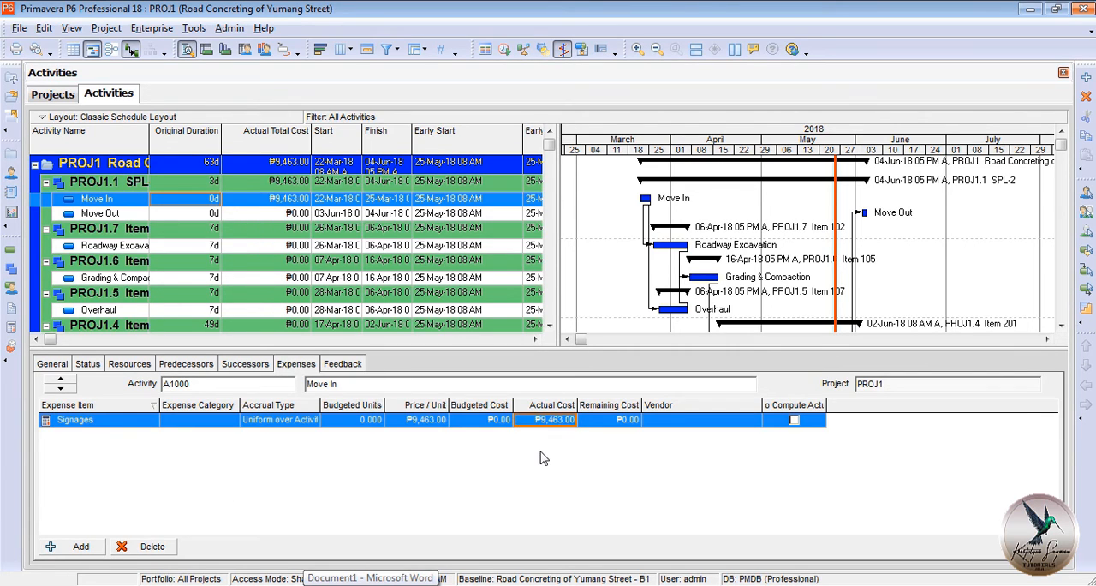
Add an expense item named Move Out to the Move Out activity with an actual cost of 2,355.
left_click(293, 215)
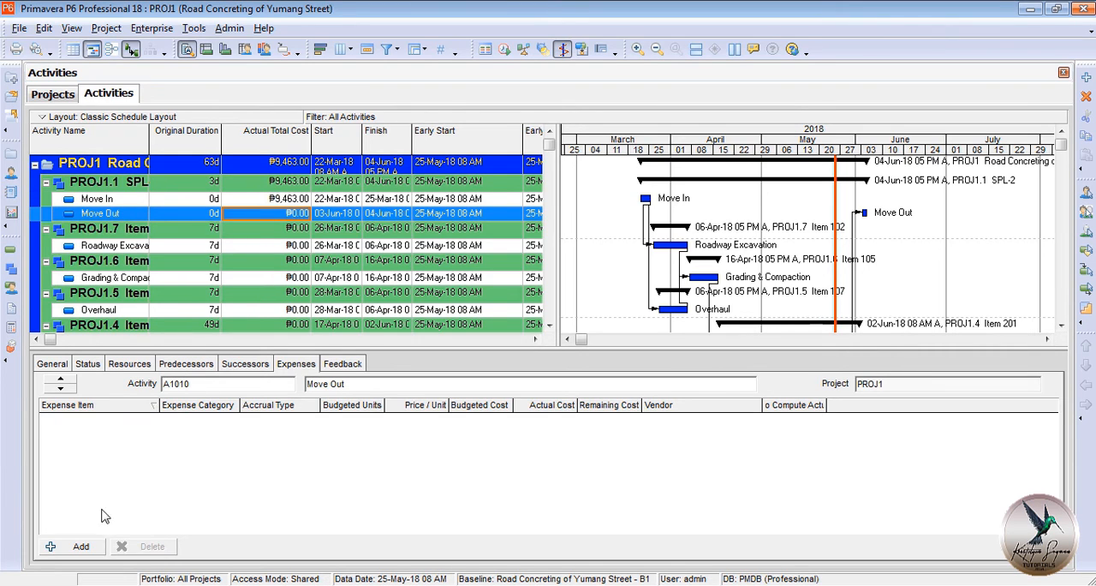
left_click(80, 546)
type("Move")
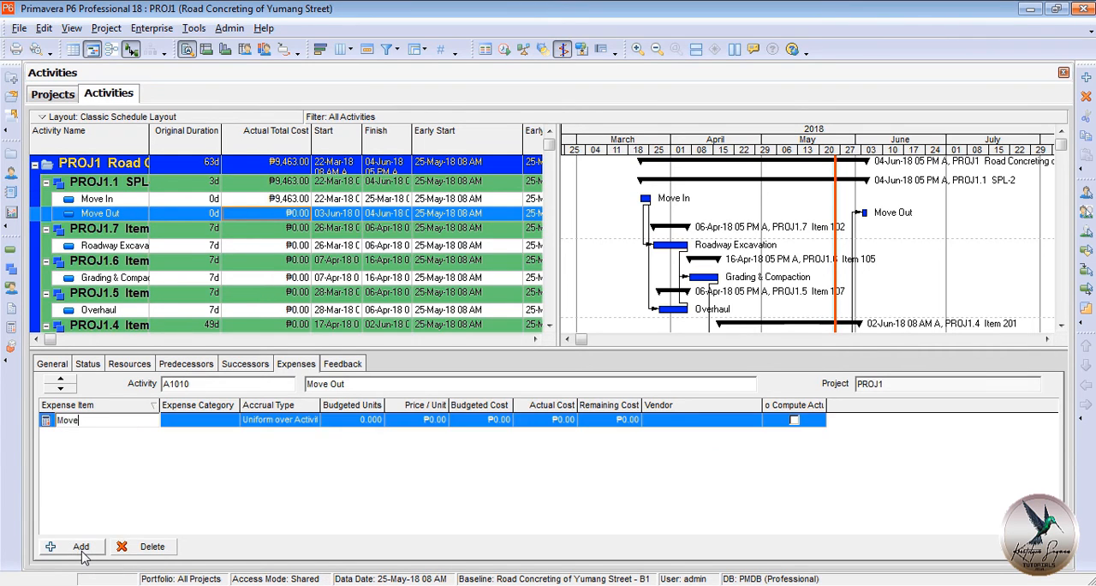
type(" Out")
left_click(563, 422)
type("2355")
key("Return")
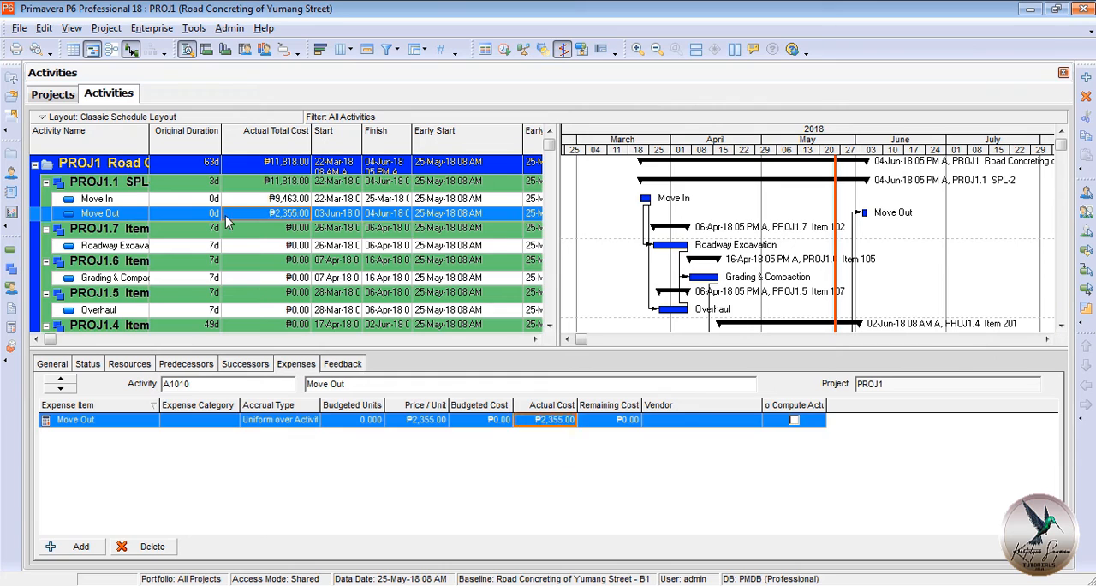
Add an expense item named Excavation to the Roadway Excavation activity with an actual cost of 207,801.80.
left_click(258, 247)
left_click(81, 547)
type("Excavation")
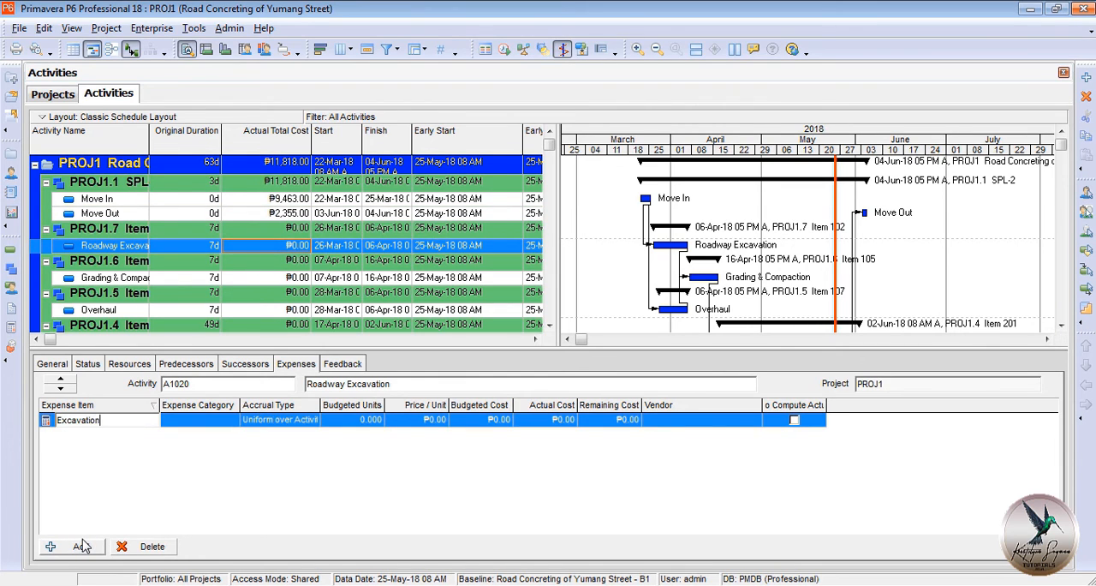
left_click(564, 420)
type("207801.80")
key("Return")
Add an expense item named G & C to the Grading & Compaction activity with an actual cost of 93,199.10.
left_click(274, 278)
left_click(80, 546)
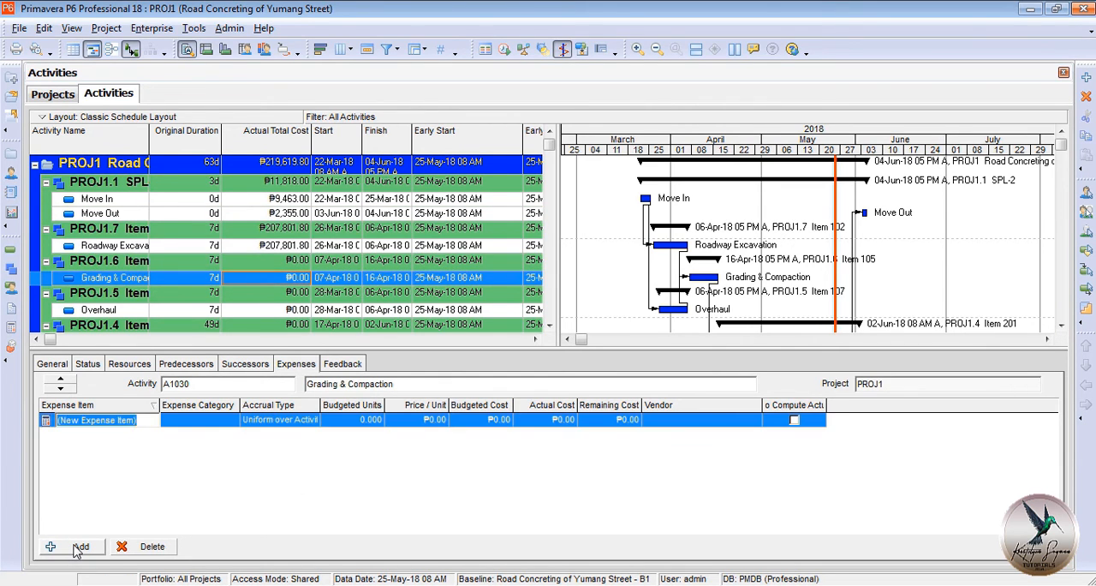
type("G & C")
left_click(564, 422)
type("93199.10")
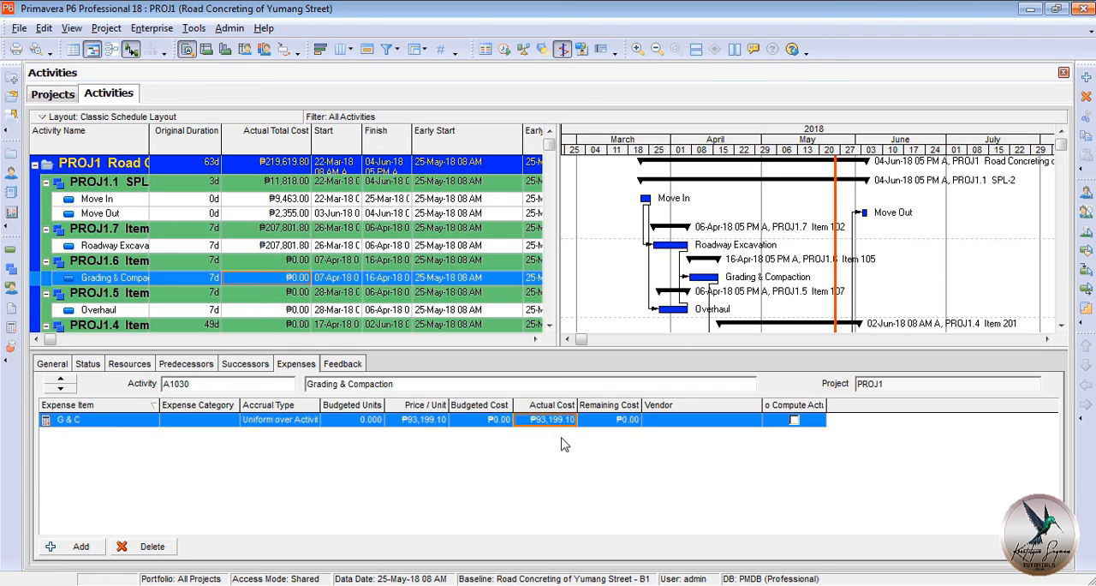
Add an expense item named Overhaul to the Overhaul activity with an actual cost of 224,057.27.
left_click(274, 309)
left_click(80, 546)
type("Overhaul")
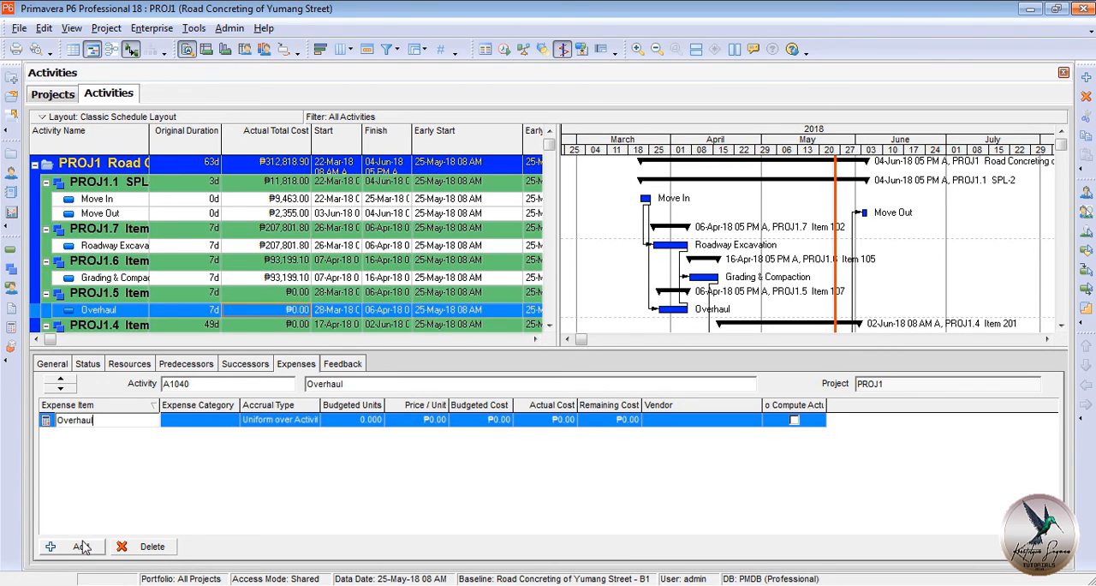
left_click(564, 420)
type("224057.27")
left_click(274, 309)
Add an expense item named Delivery to the Delivery of Aggregate Base Course activity with an actual cost of 53,612.00.
scroll(271, 282, "down", 3)
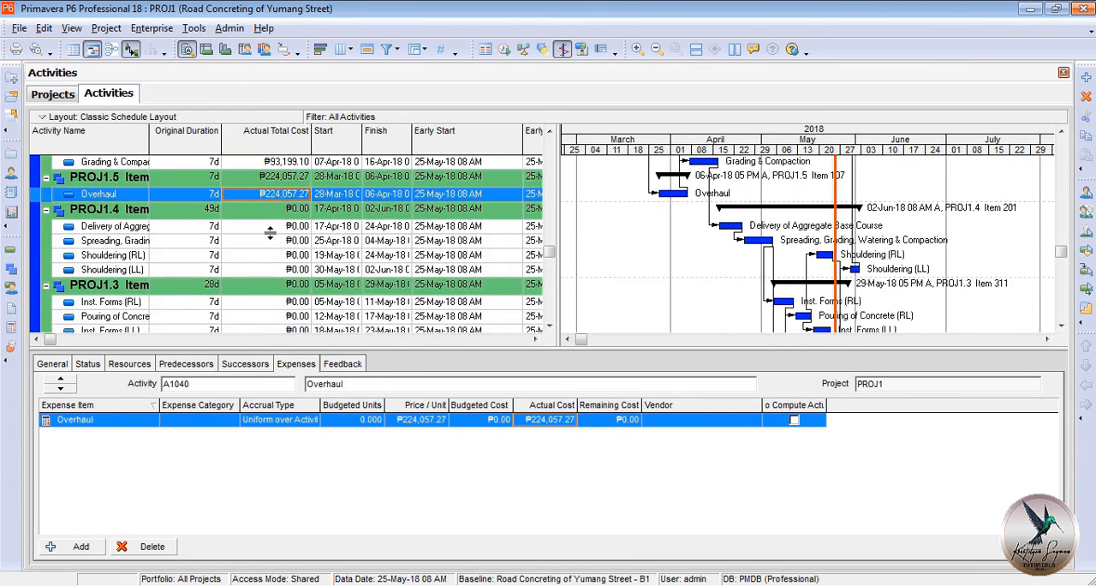
left_click(274, 226)
left_click(61, 547)
type("Delivery")
left_click(548, 420)
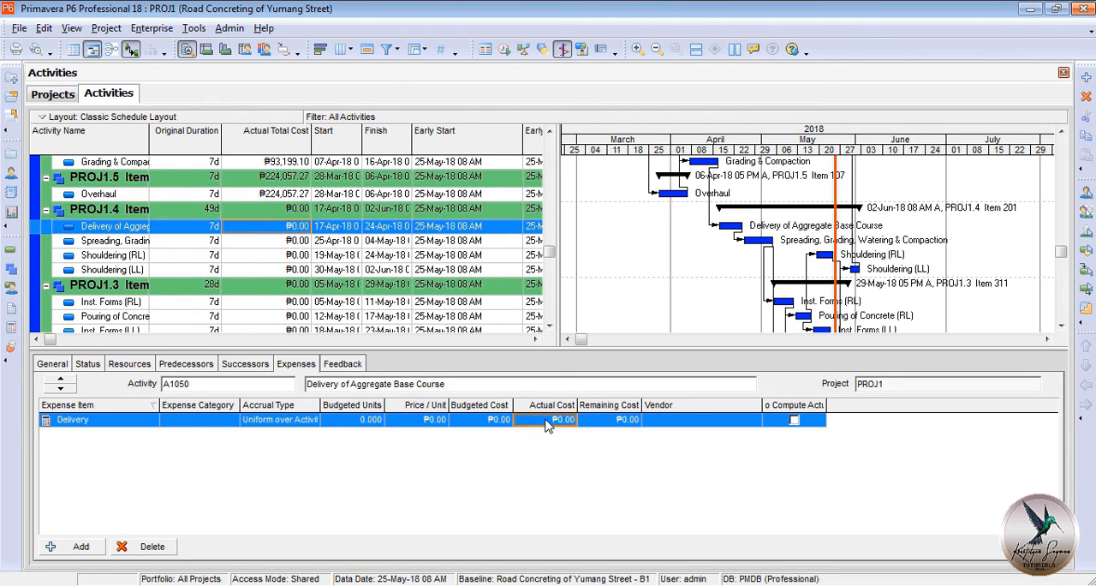
type("53612.00")
Add an expense item named Spreading to the Spreading, Grading, Watering & Compaction activity with an actual cost of 69,797.87.
left_click(273, 241)
left_click(77, 547)
type("S")
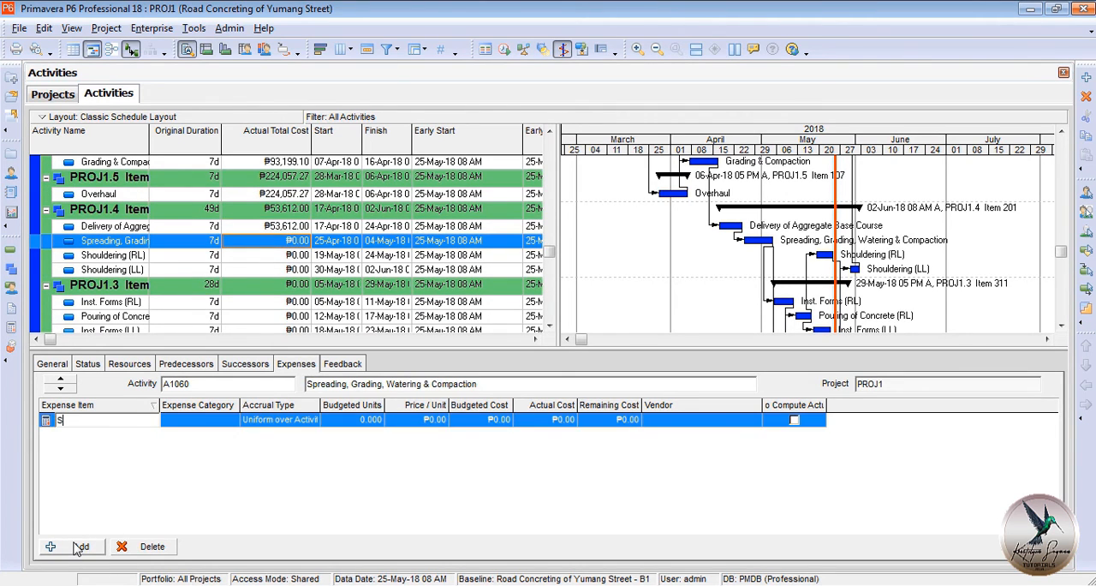
type("preading")
left_click(560, 421)
type("69,797.87")
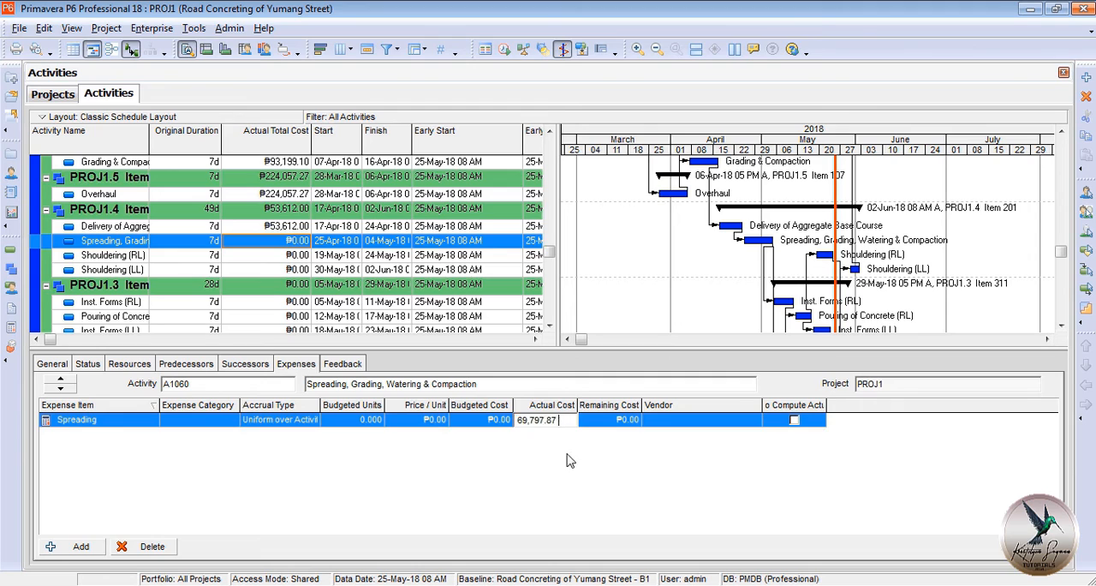
Add an expense item named Shoulder RL to the Shouldering (RL) activity with an actual cost of 246,819.75.
left_click(272, 255)
left_click(80, 547)
type("Shoulder RL")
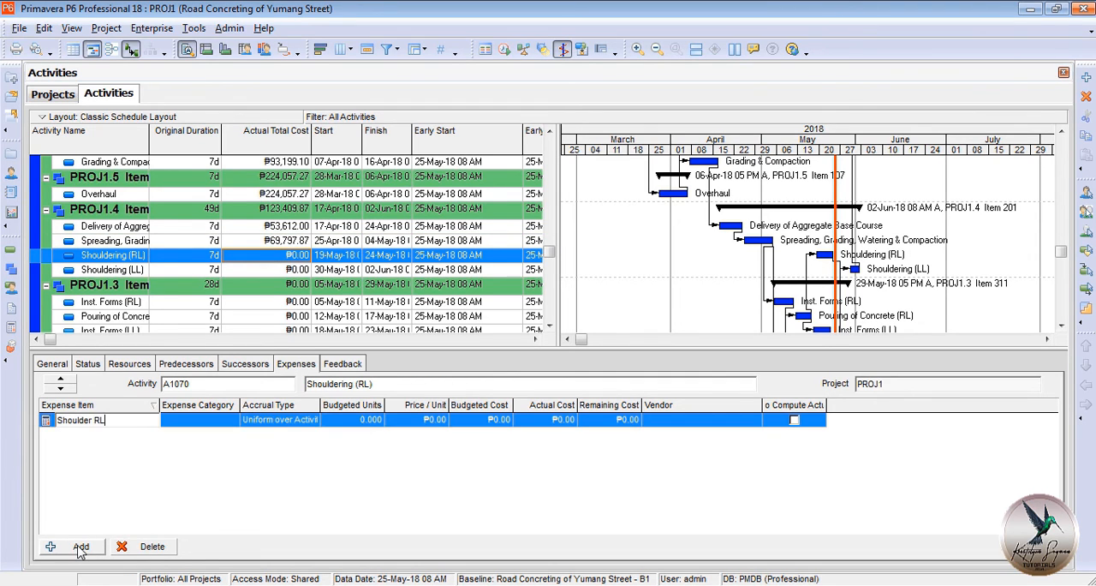
left_click(557, 420)
type("246,819.75")
Add an expense item named Shoulder LL to the Shouldering (LL) activity with an actual cost of 123,409.87.
left_click(266, 269)
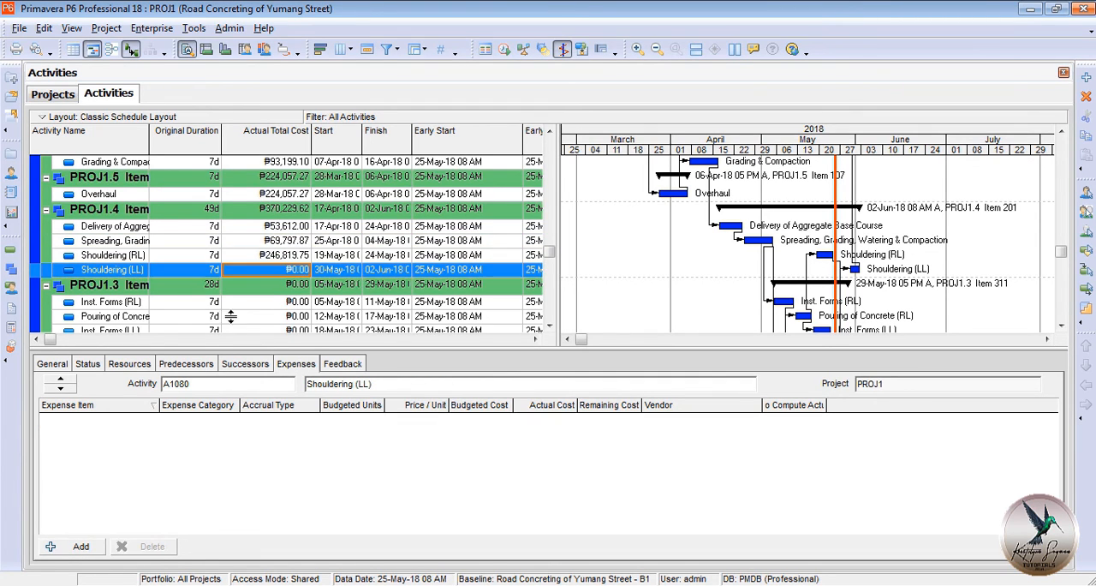
left_click(84, 550)
type("Shoulder LL")
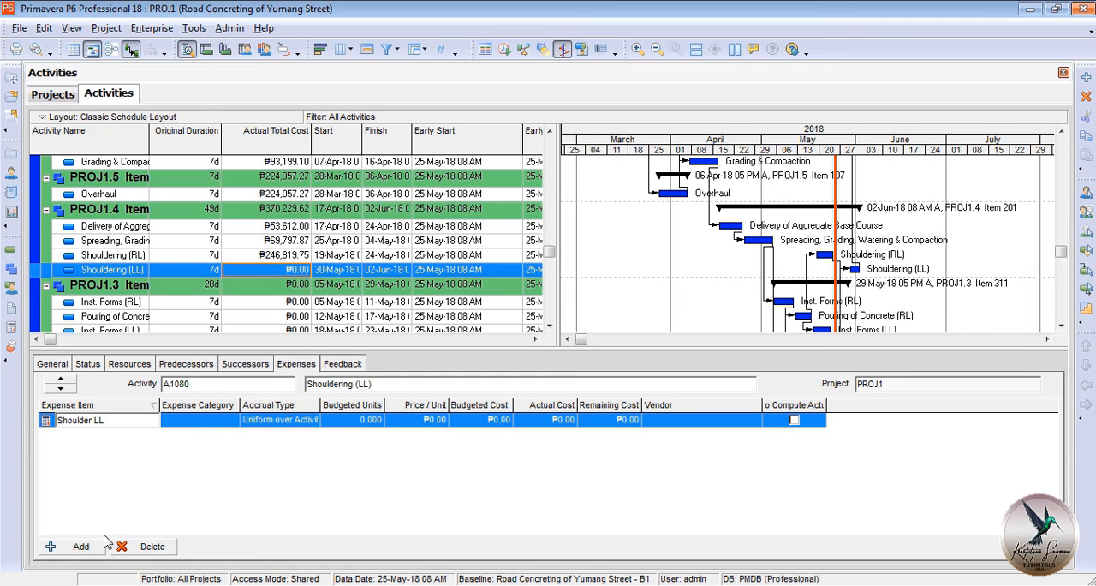
left_click(554, 419)
type("123,409.87")
key("Return")
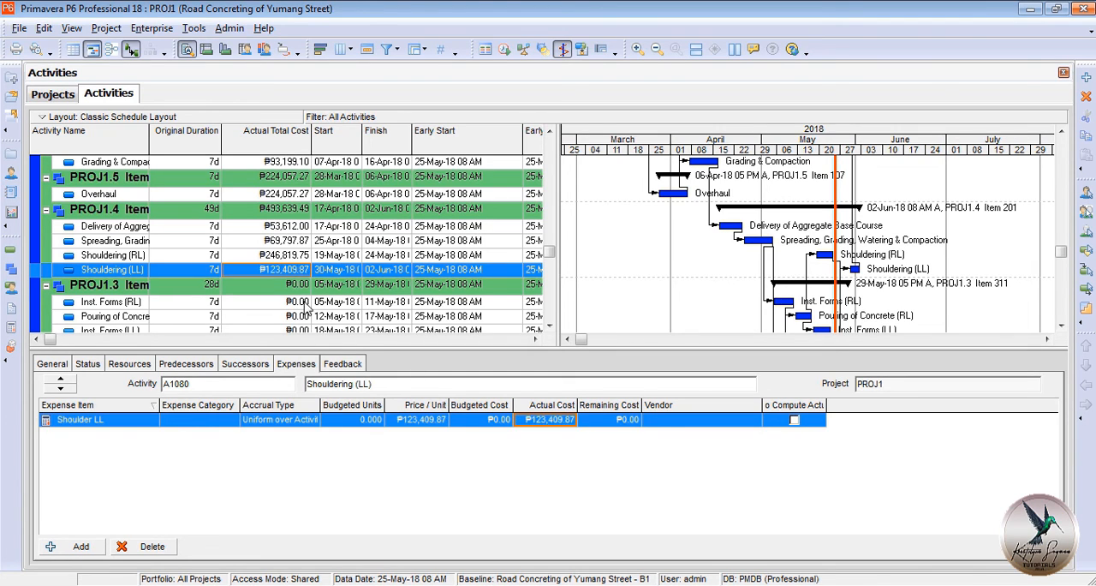
Add an expense item named Forms RL to the Inst. Forms (RL) activity with an actual cost of 209,587.59.
left_click(111, 302)
left_click(78, 547)
type("Forms RL")
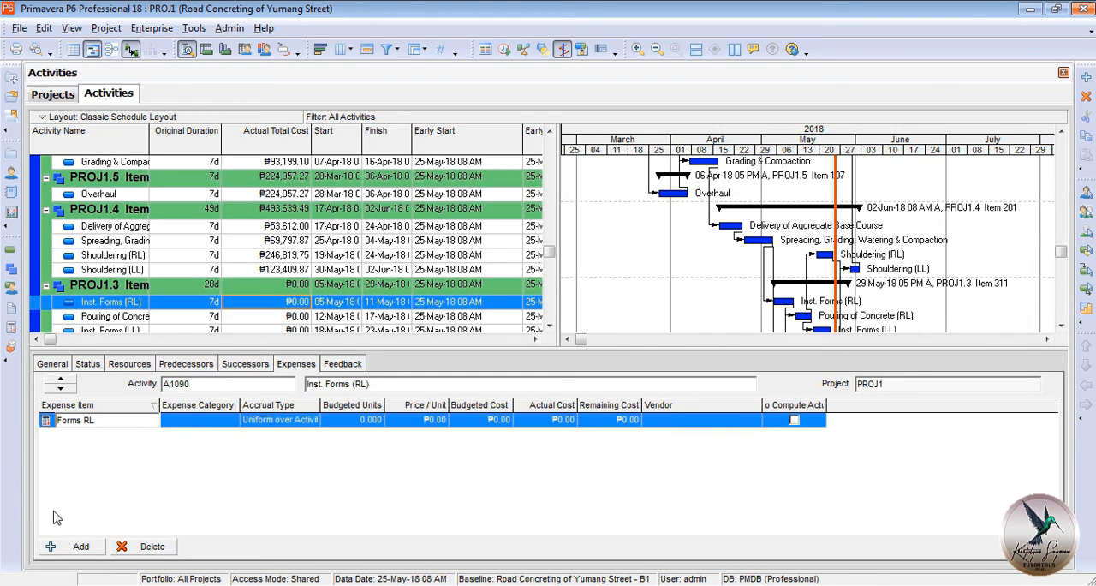
left_click(554, 420)
type("209,587.59")
key("Return")
Add an expense item named Pour RL to the Pouring of Concrete (RL) activity with an actual cost of 628,762.78.
left_click(276, 321)
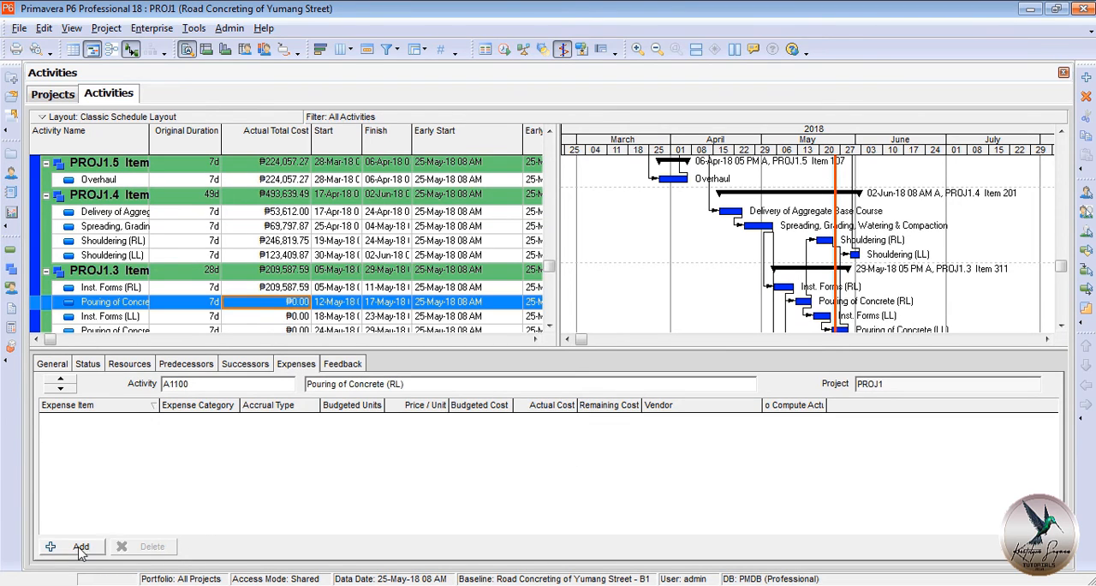
left_click(79, 546)
type("Pour RL")
left_click(529, 420)
type("628,762.78")
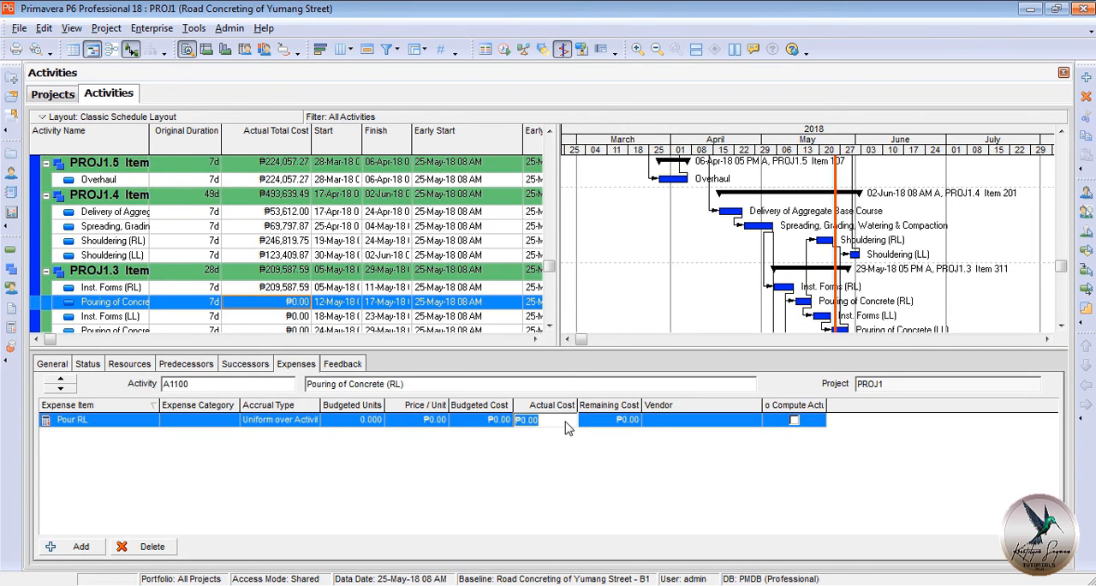
key("Return")
Add an expense item named Forms LL to the Inst. Forms (LL) activity with an actual cost of 209,587.59.
left_click(300, 317)
left_click(79, 546)
type("Forms (LL")
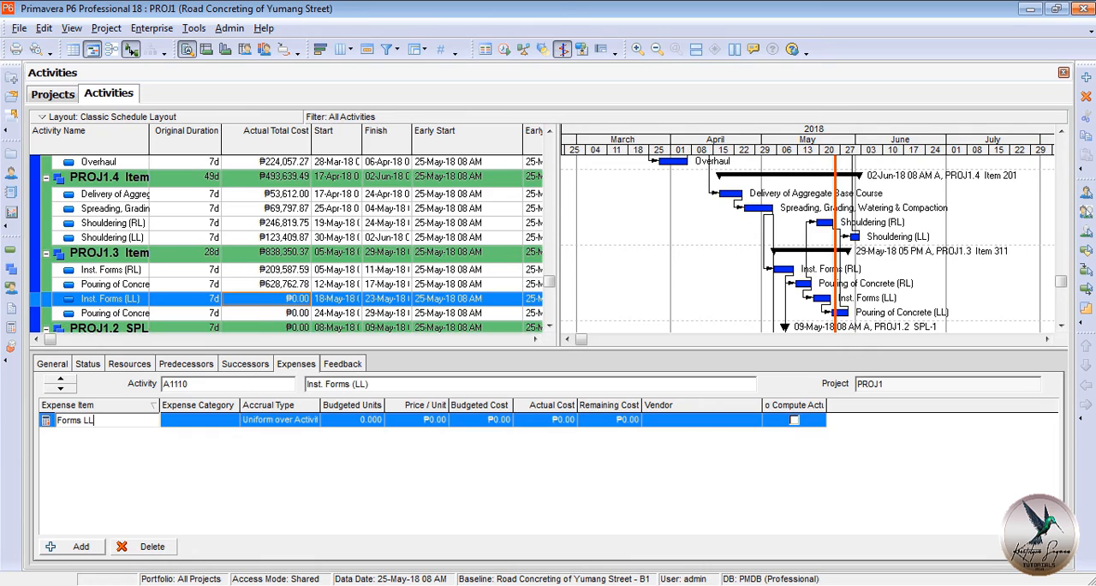
left_click(544, 419)
type("209,587.59")
key("Return")
Add an expense item named Pour LL to the Pouring of Concrete (LL) activity with an actual cost of 628,762.78.
left_click(275, 314)
left_click(82, 546)
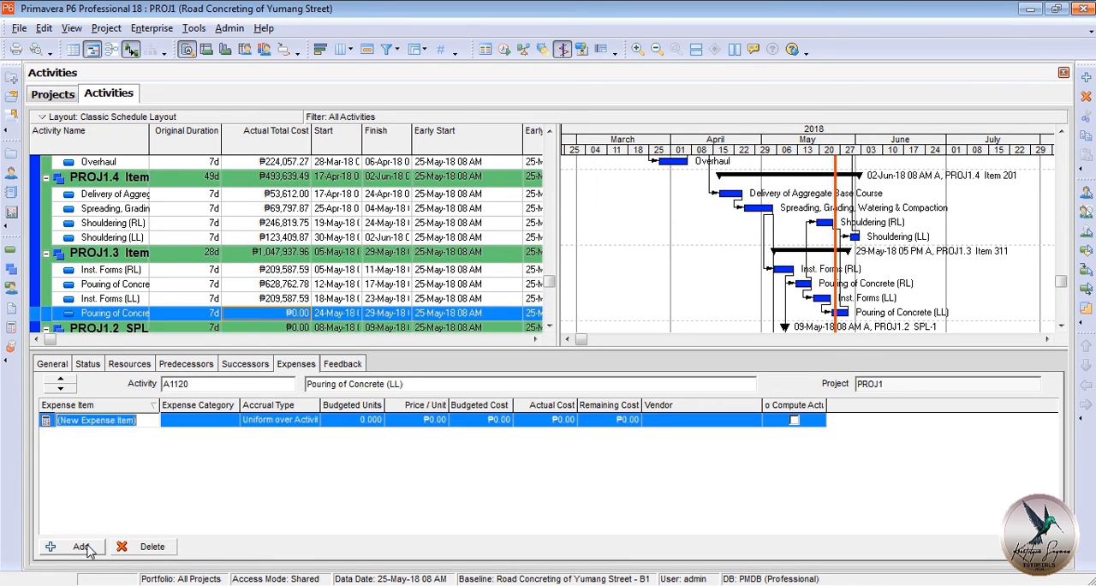
type("Pour LL")
left_click(560, 420)
type("628,762.78")
key("Return")
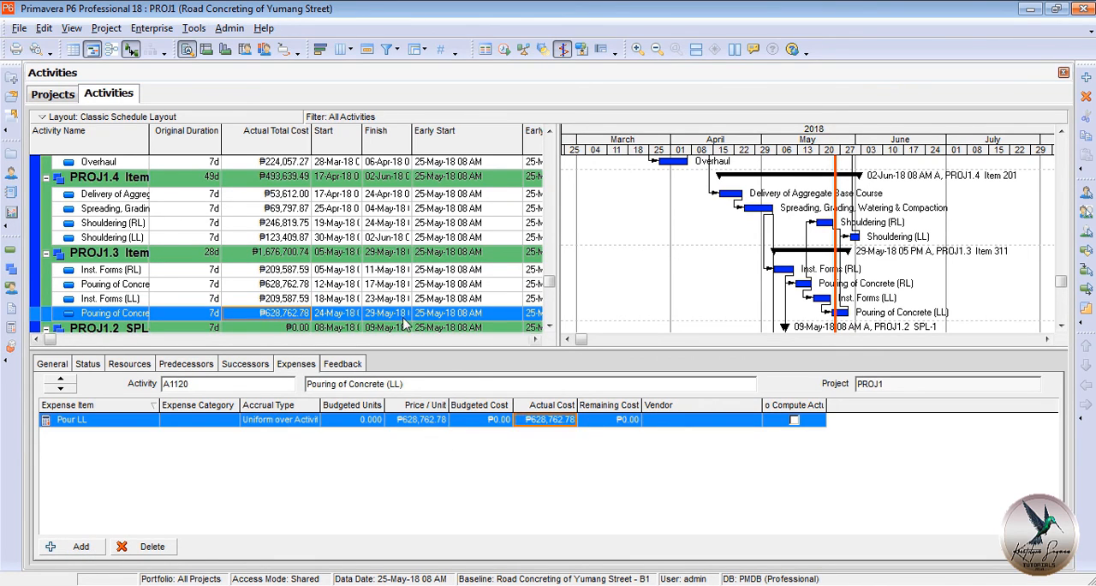
Add an expense item named Retrofitting to the Retrofitting activity with an actual cost of 19,977.10.
scroll(406, 325, "down", 1)
left_click(390, 312)
left_click(80, 547)
type("Retro")
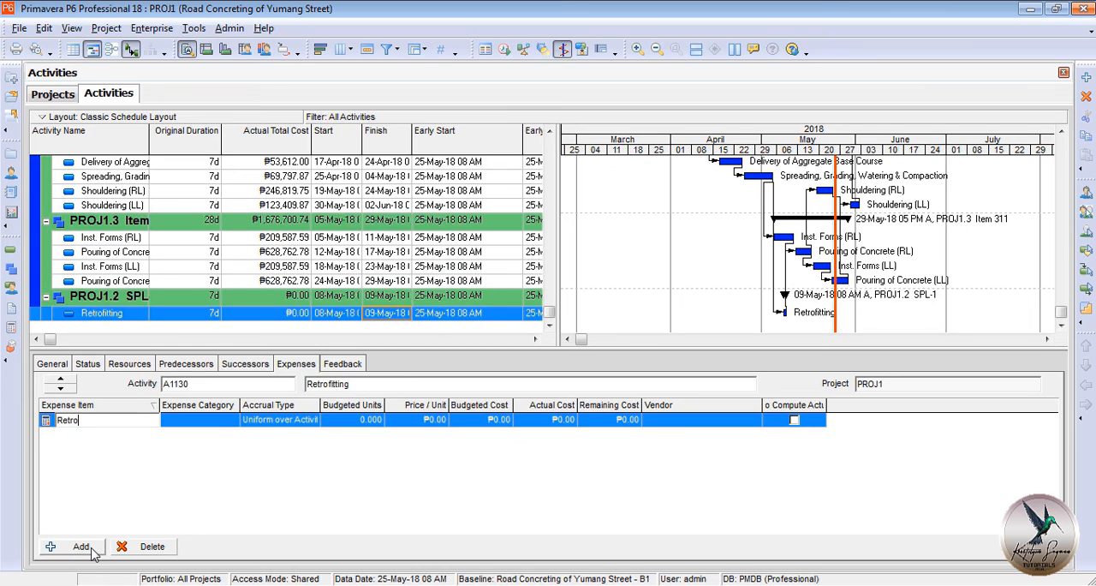
type("fitting")
left_click(552, 419)
type("19,977.10")
key("Return")
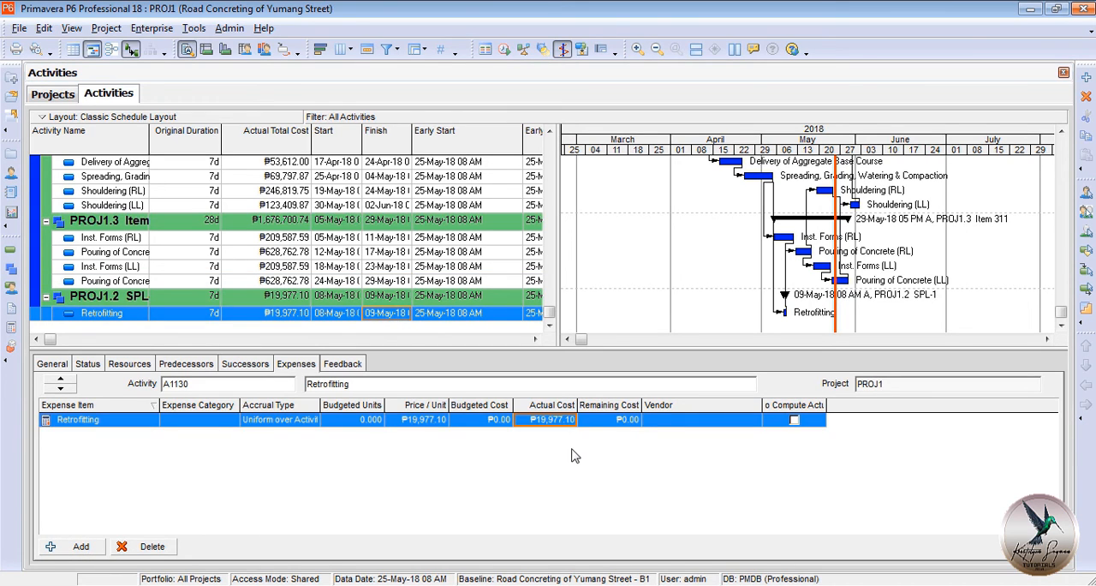
Select the project row's actual total cost and show the Activity Usage Profile with a widened timescale.
left_click_drag(553, 312, 549, 146)
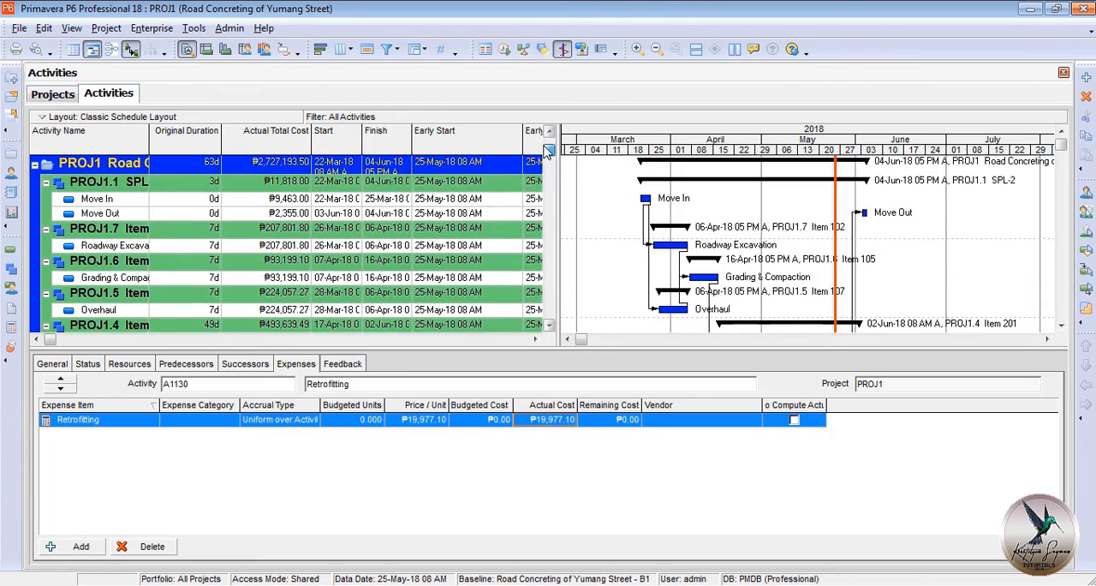
left_click(301, 167)
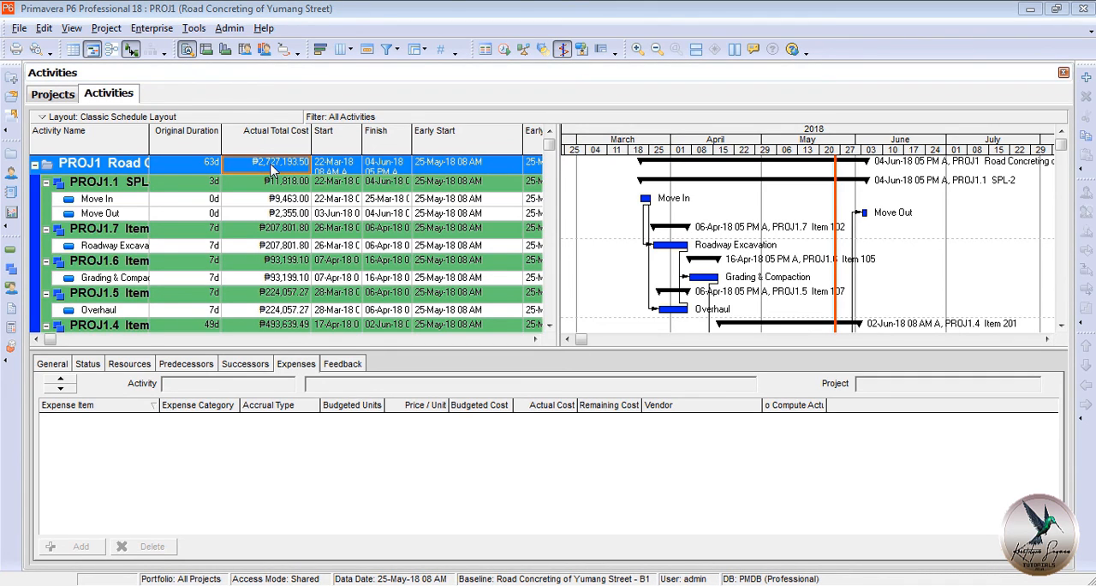
left_click(225, 50)
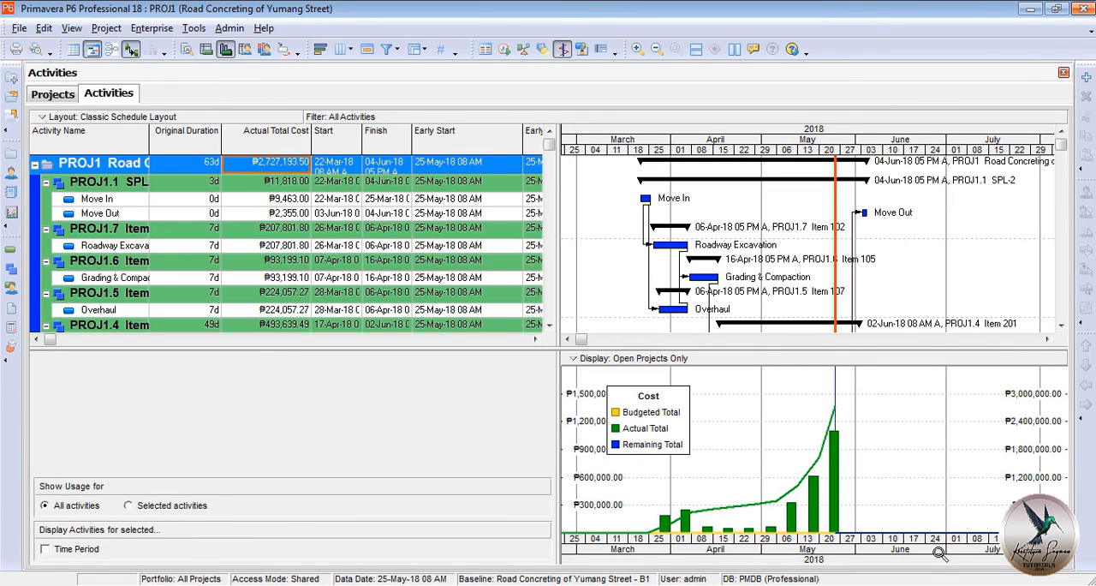
left_click_drag(940, 554, 954, 557)
Limit the Activity Usage Profile to the cumulative Actual cost curve, without by-date bars, and adjust its timescale.
right_click(814, 405)
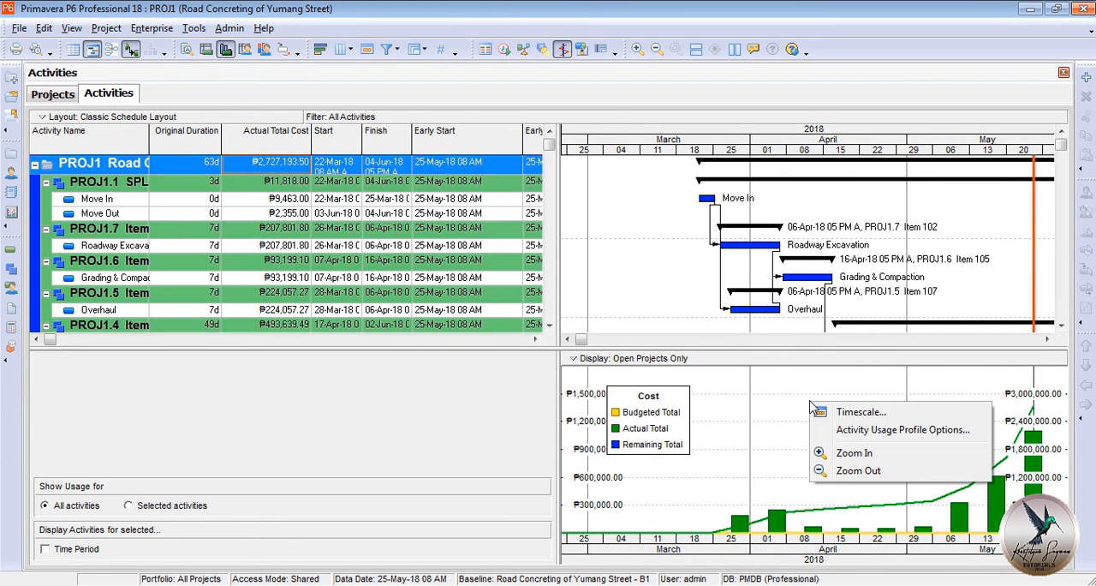
left_click(841, 432)
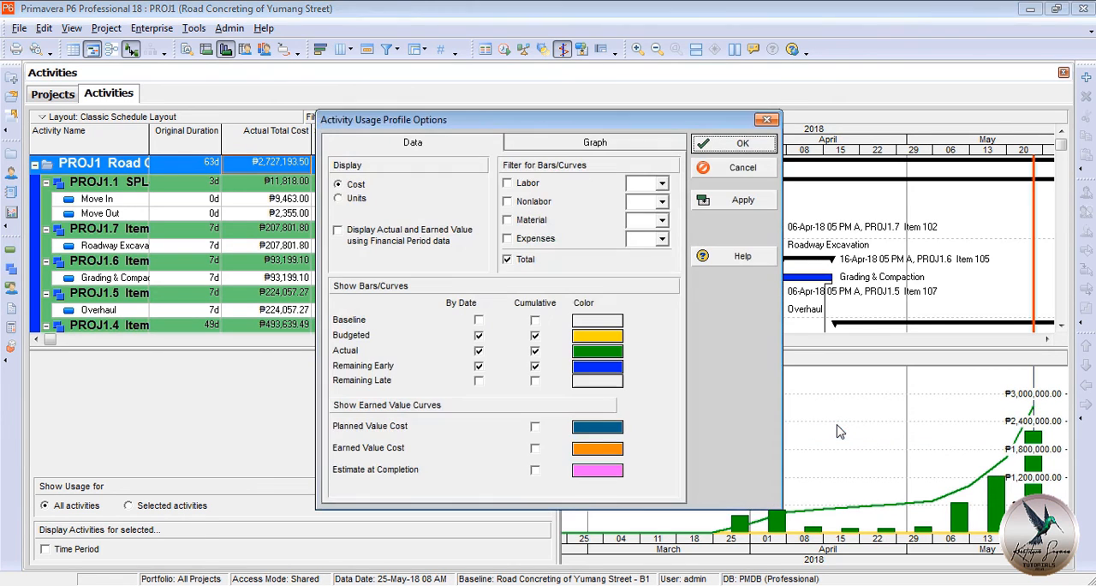
left_click(479, 336)
left_click(479, 350)
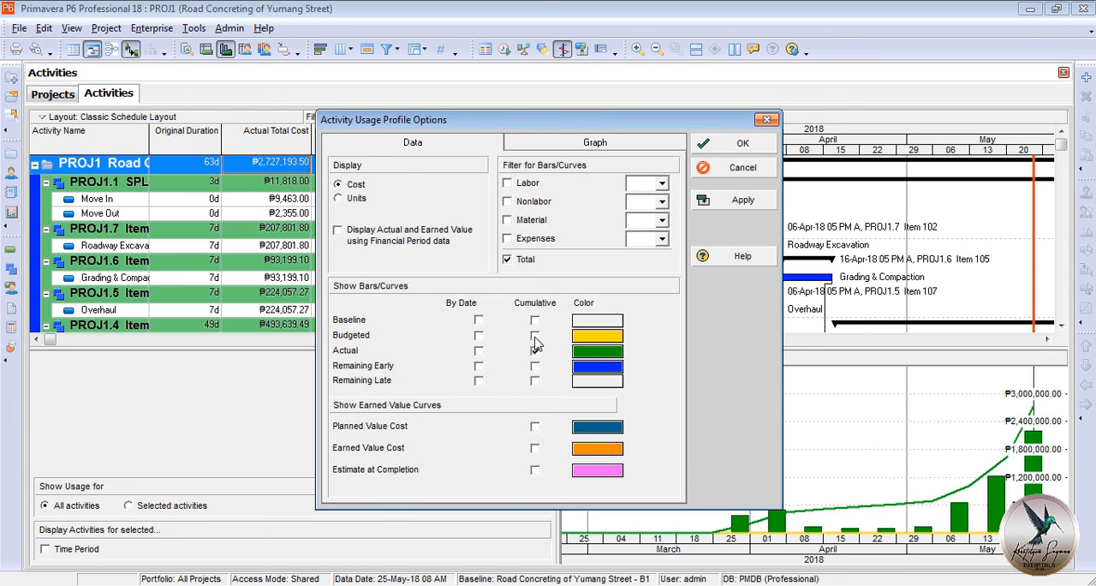
left_click(719, 144)
mouse_move(868, 559)
left_mouse_down()
mouse_move(789, 554)
mouse_move(854, 546)
left_mouse_up()
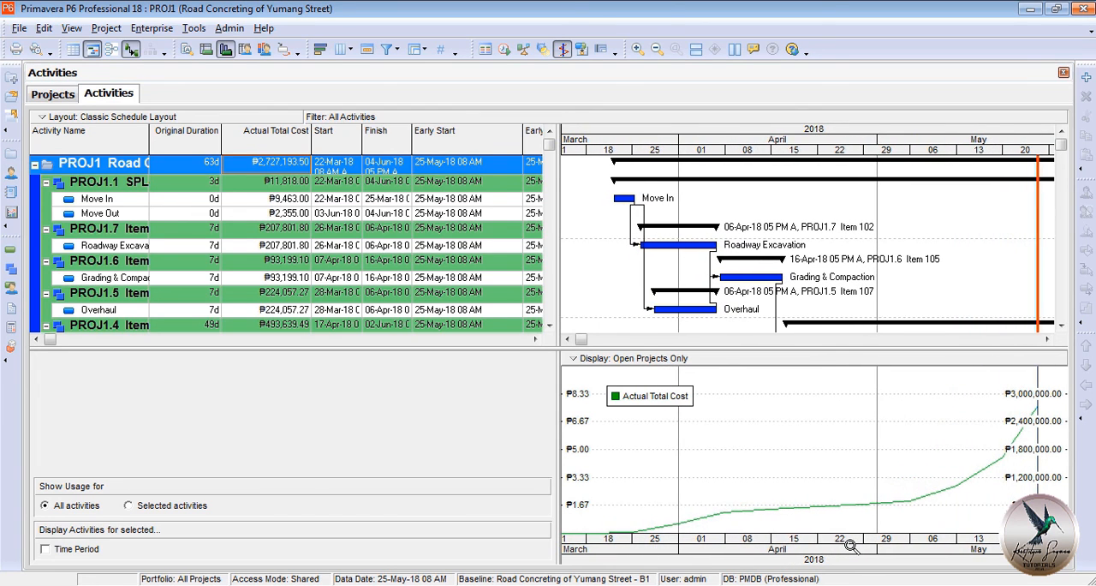
Display the Activity Network above the cost profile.
left_click(113, 50)
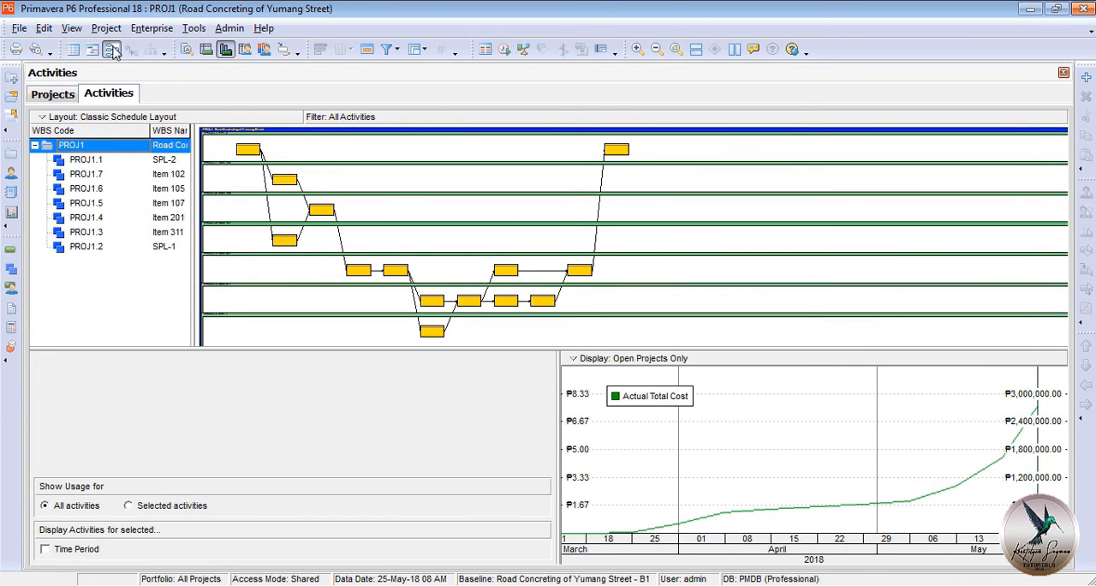